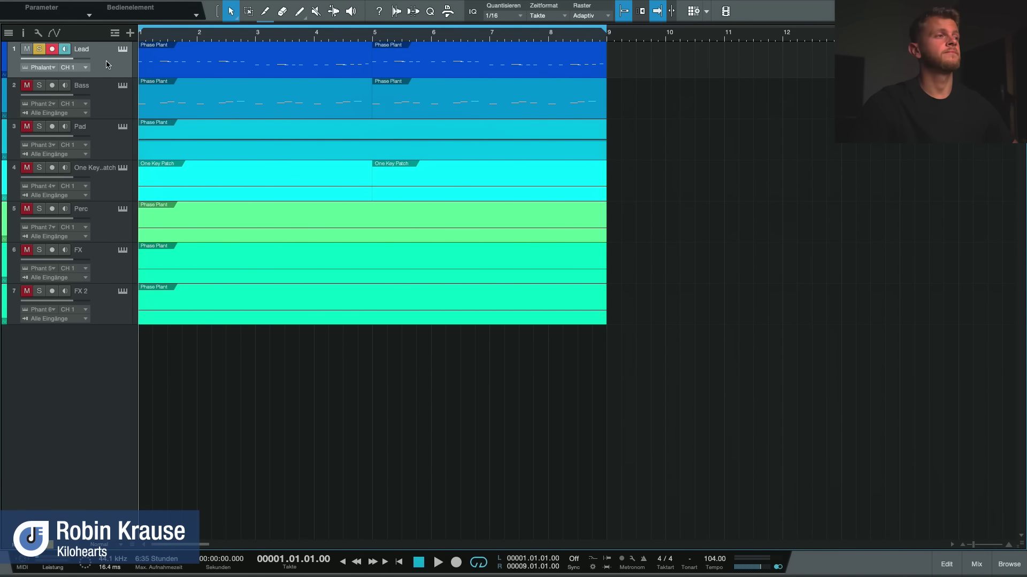
Open the Lead track's Phase Plant instrument and place its window over the arrangement beside the track list
{"action": "left_click", "coordinate": [123, 49]}
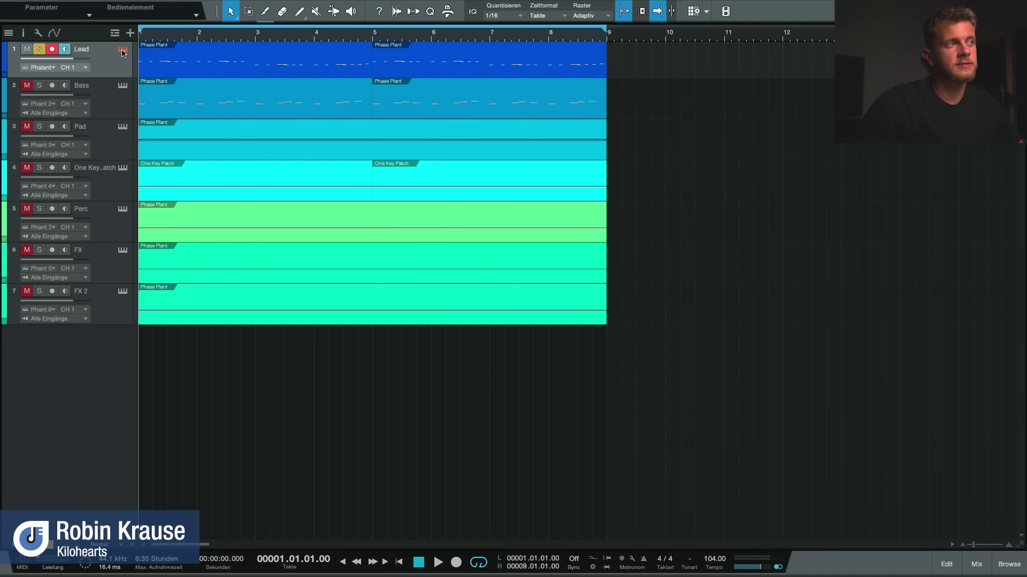
{"action": "left_click_drag", "start_coordinate": [507, 57], "coordinate": [492, 51]}
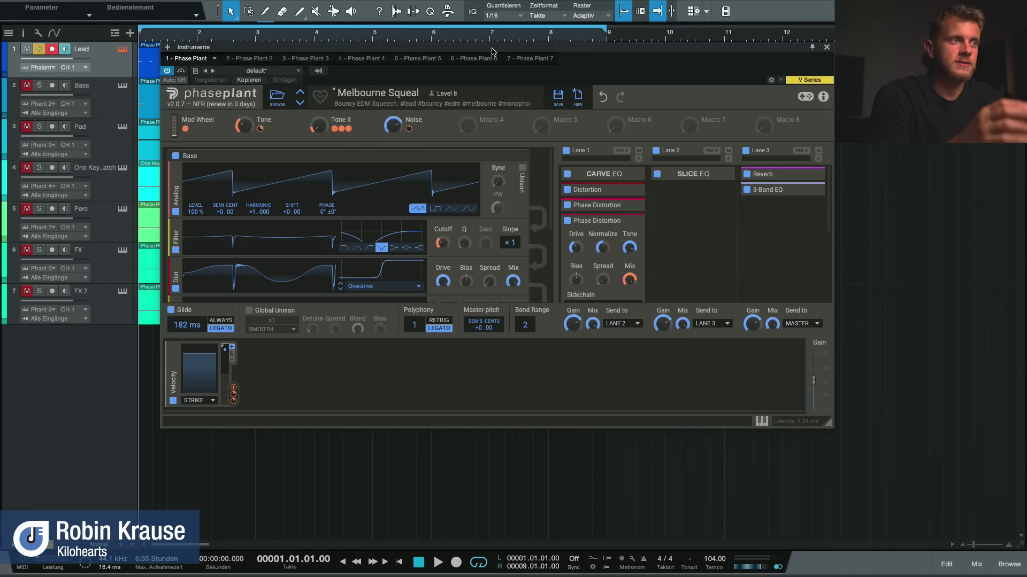
{"action": "left_click_drag", "start_coordinate": [492, 49], "coordinate": [520, 42]}
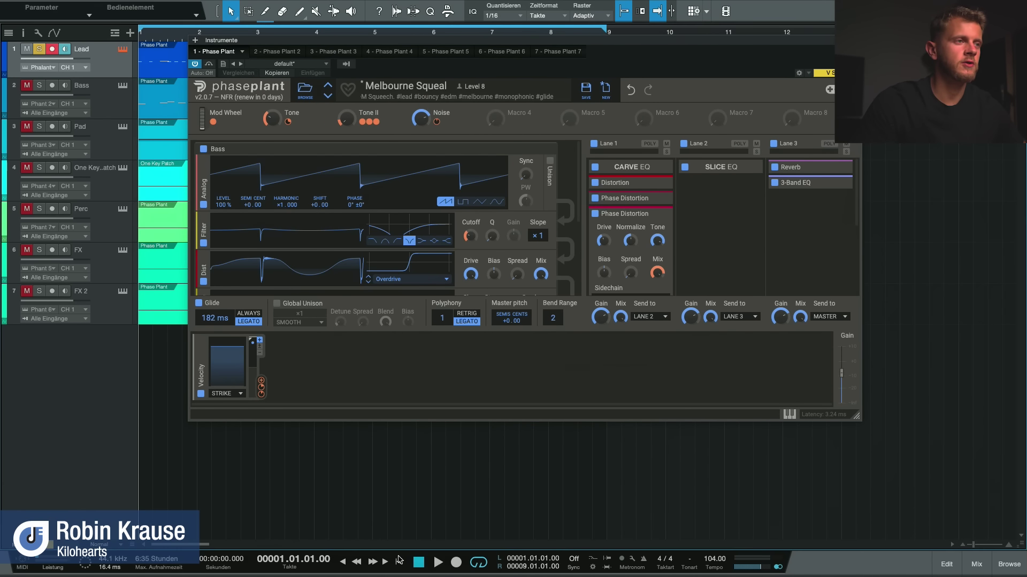
{"action": "left_click_drag", "start_coordinate": [396, 42], "coordinate": [378, 52]}
Play the soloed Lead track with the Melbourne Squeal preset and stop playback after listening
{"action": "key", "text": "space"}
{"action": "left_click_drag", "start_coordinate": [378, 52], "coordinate": [387, 45]}
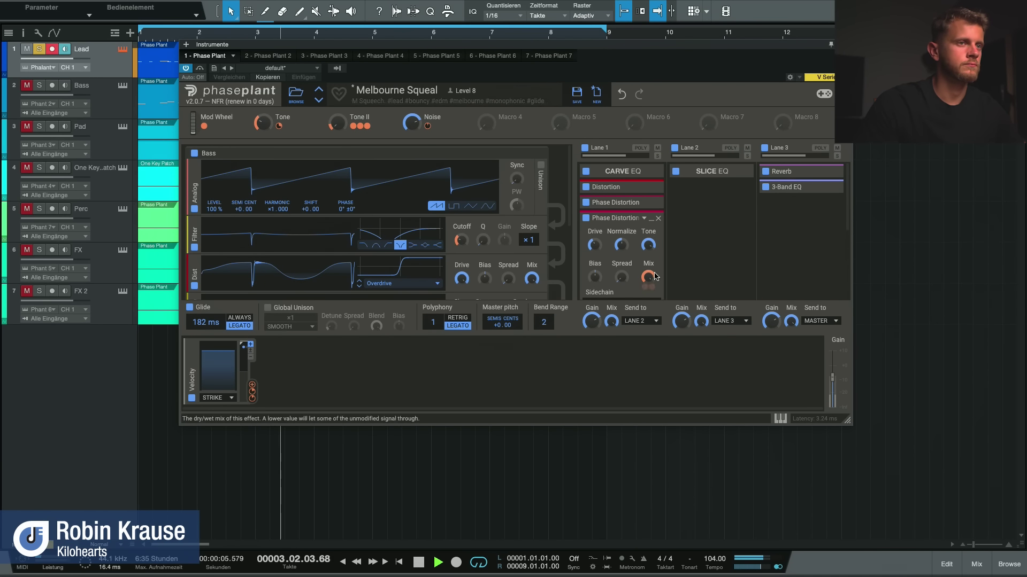
{"action": "left_click_drag", "start_coordinate": [544, 47], "coordinate": [537, 48]}
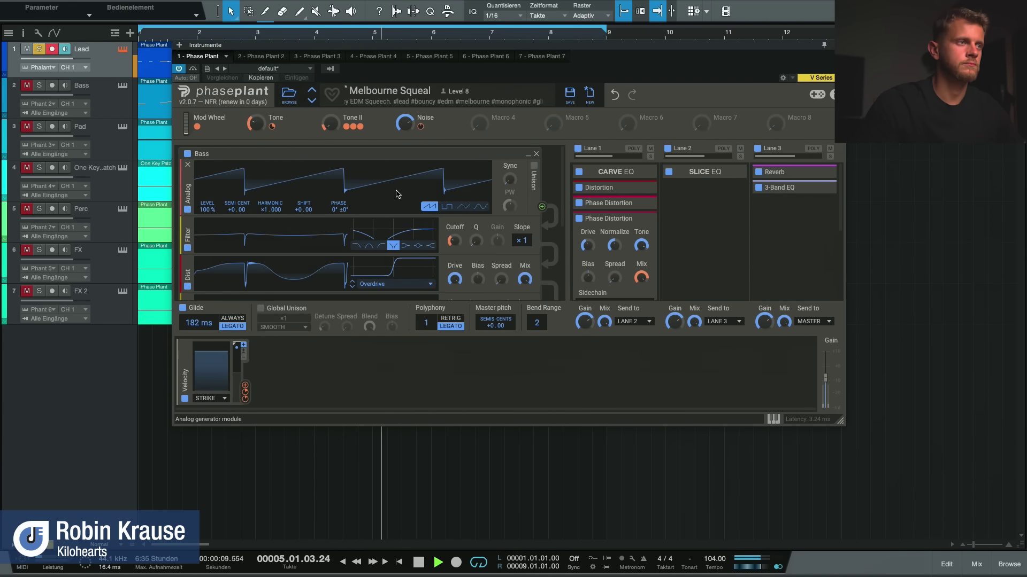
{"action": "left_click_drag", "start_coordinate": [430, 47], "coordinate": [442, 43]}
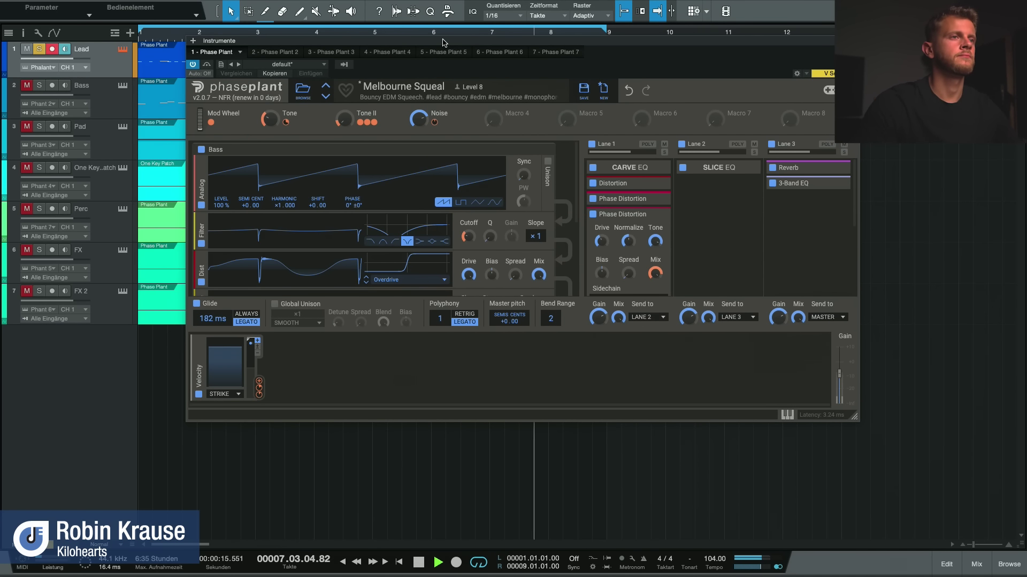
{"action": "left_click_drag", "start_coordinate": [442, 43], "coordinate": [448, 43]}
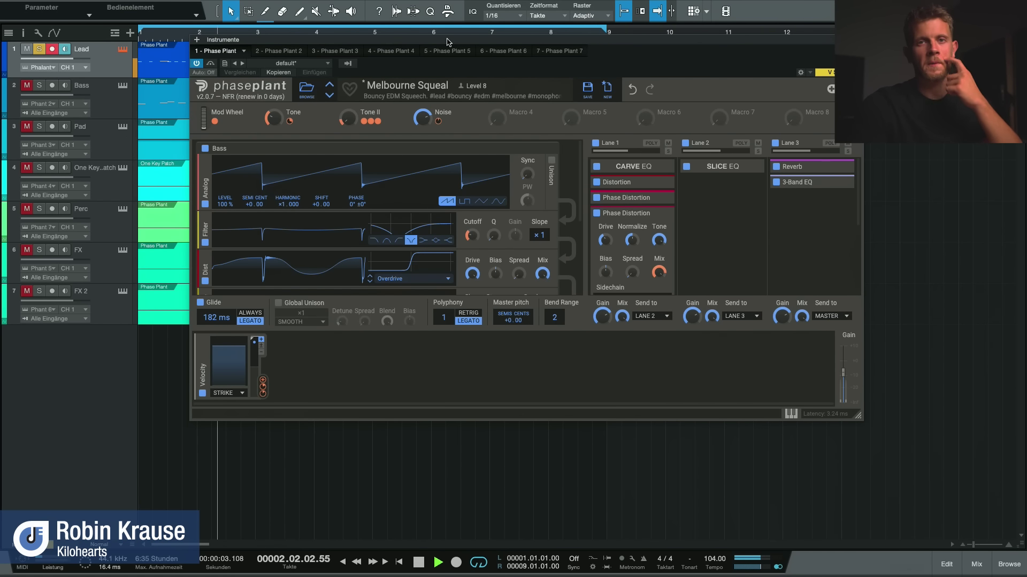
{"action": "key", "text": "space"}
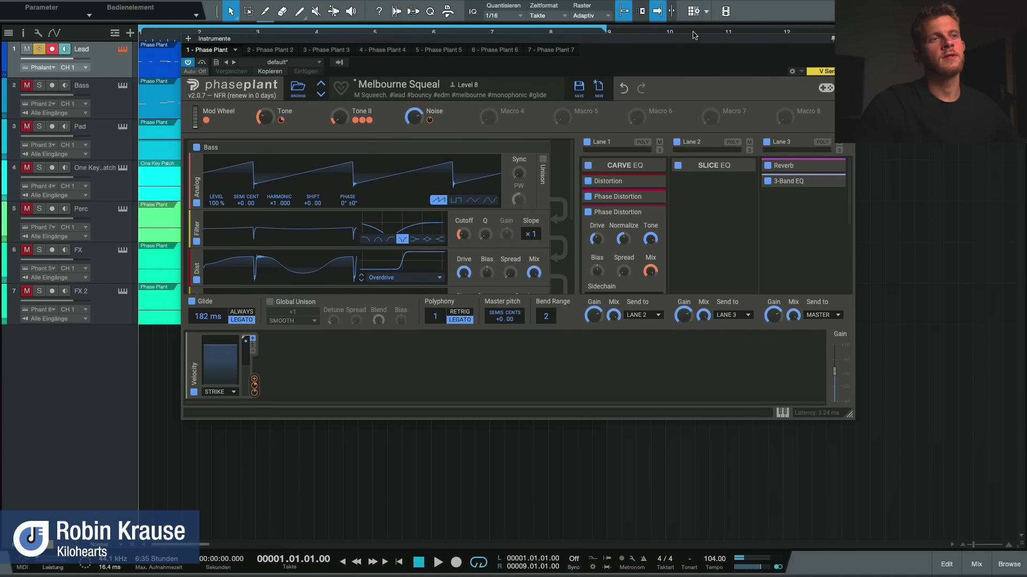
Open Phase Plant's preset browser and look through the factory Leads presets for an alternative lead sound
{"action": "left_click_drag", "start_coordinate": [418, 42], "coordinate": [431, 39]}
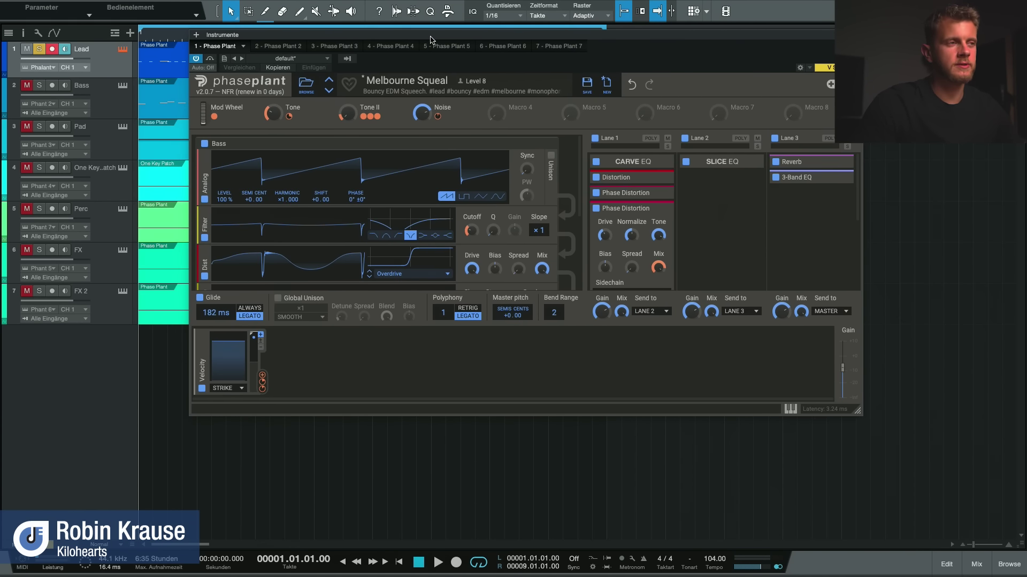
{"action": "left_click", "coordinate": [308, 88]}
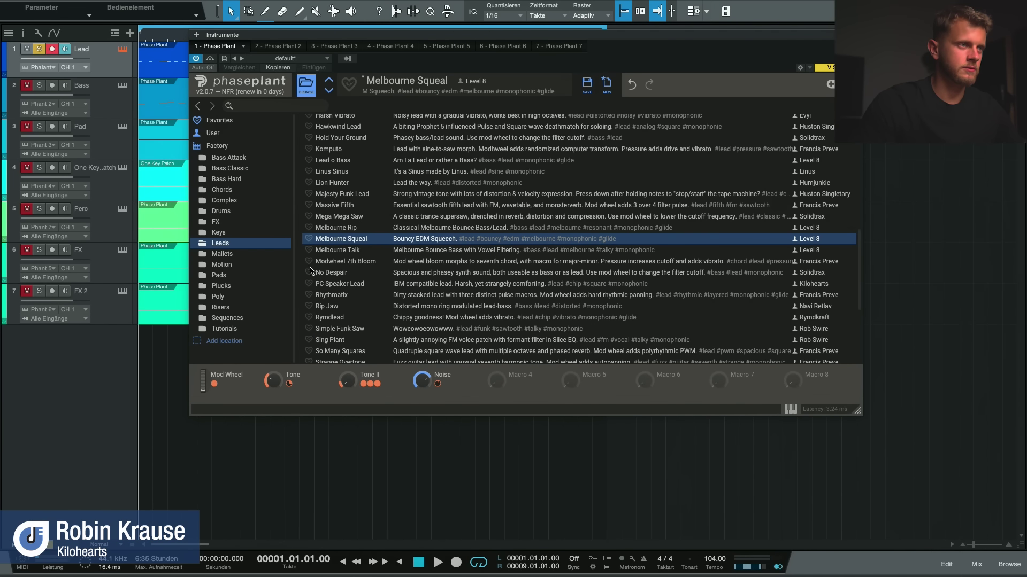
{"action": "scroll", "coordinate": [368, 249], "scroll_direction": "down", "scroll_amount": 5}
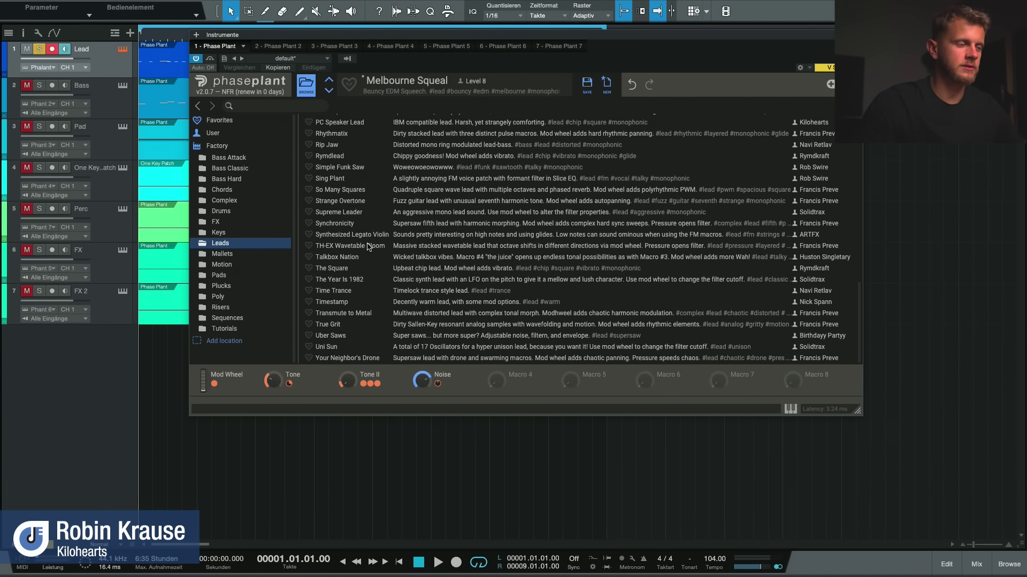
{"action": "scroll", "coordinate": [368, 249], "scroll_direction": "up", "scroll_amount": 15}
{"action": "scroll", "coordinate": [368, 247], "scroll_direction": "down", "scroll_amount": 10}
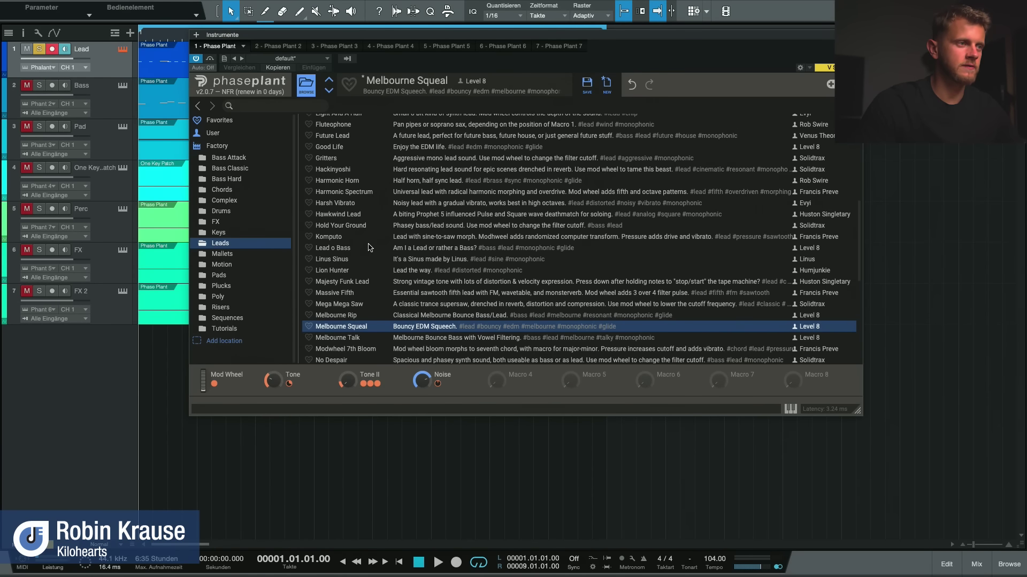
{"action": "scroll", "coordinate": [368, 248], "scroll_direction": "down", "scroll_amount": 1}
{"action": "scroll", "coordinate": [359, 267], "scroll_direction": "down", "scroll_amount": 6}
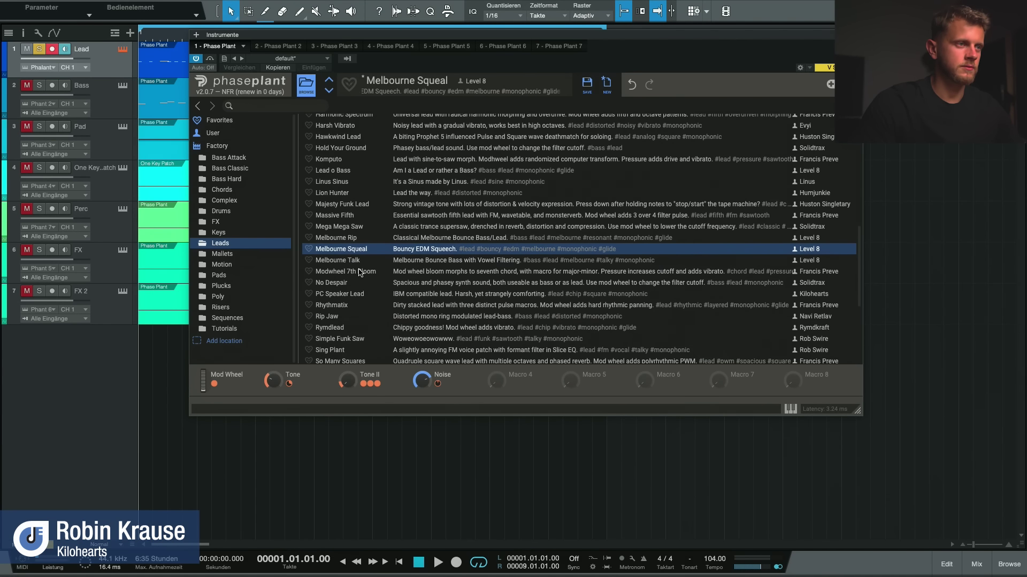
{"action": "scroll", "coordinate": [359, 265], "scroll_direction": "up", "scroll_amount": 12}
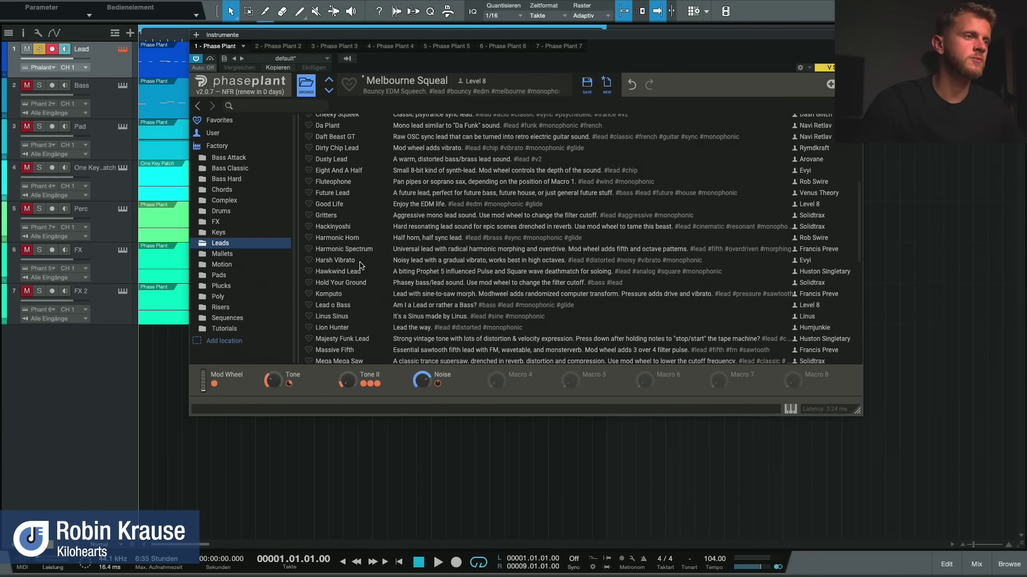
{"action": "scroll", "coordinate": [363, 265], "scroll_direction": "up", "scroll_amount": 1}
{"action": "scroll", "coordinate": [362, 262], "scroll_direction": "up", "scroll_amount": 4}
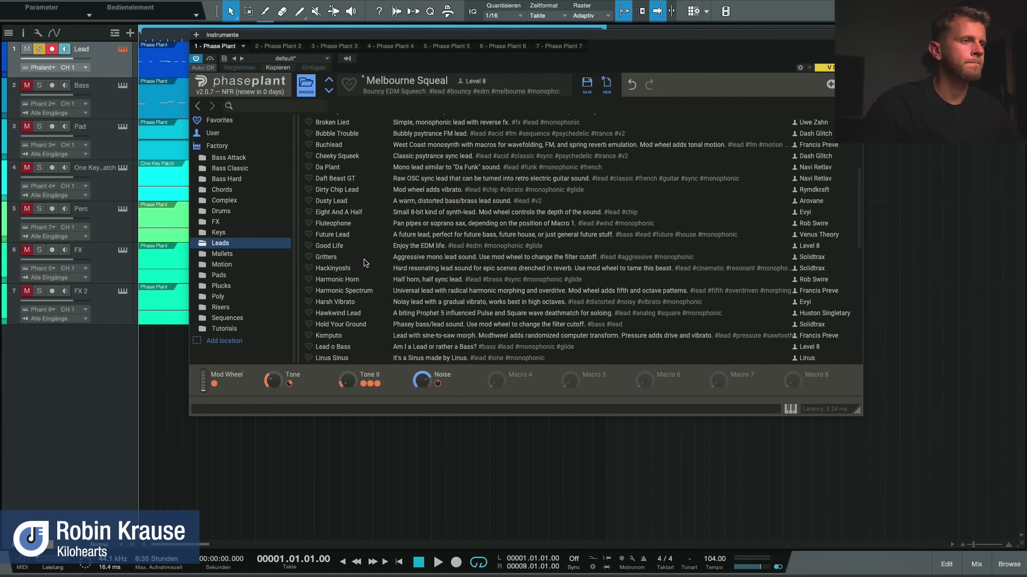
{"action": "scroll", "coordinate": [362, 262], "scroll_direction": "up", "scroll_amount": 2}
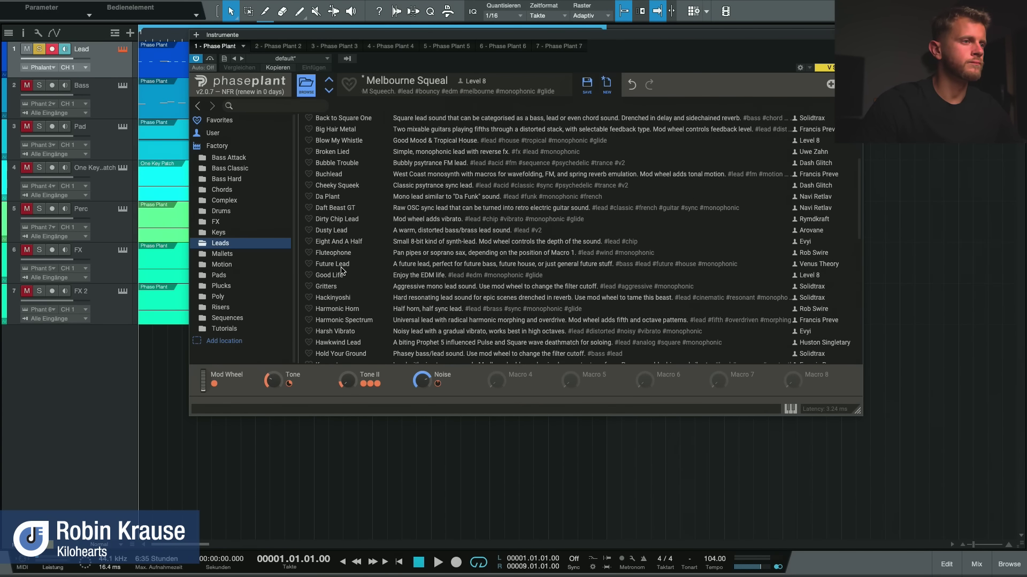
{"action": "scroll", "coordinate": [344, 271], "scroll_direction": "up", "scroll_amount": 1}
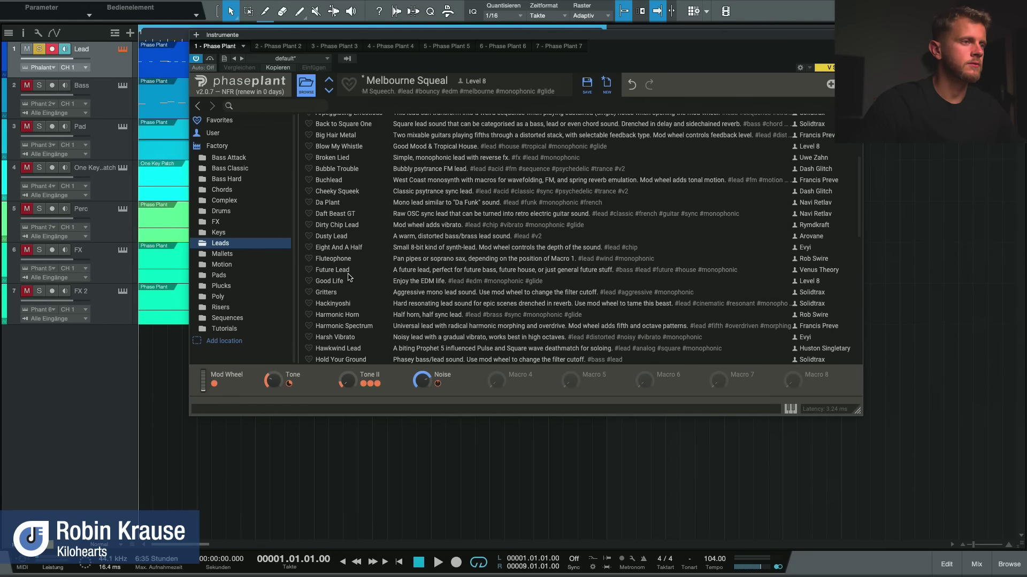
{"action": "scroll", "coordinate": [348, 275], "scroll_direction": "down", "scroll_amount": 1}
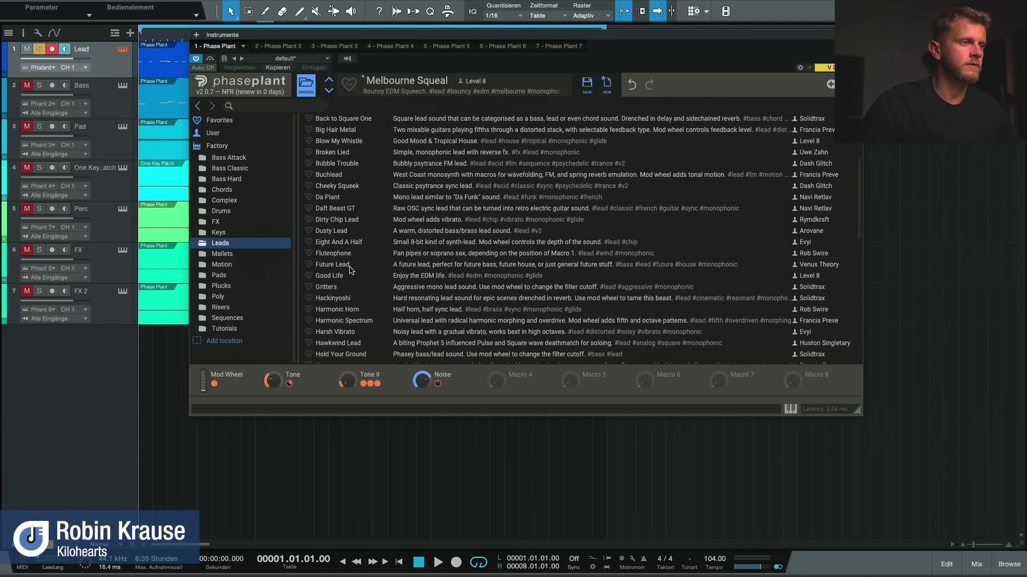
{"action": "scroll", "coordinate": [350, 270], "scroll_direction": "down", "scroll_amount": 8}
{"action": "scroll", "coordinate": [350, 270], "scroll_direction": "up", "scroll_amount": 5}
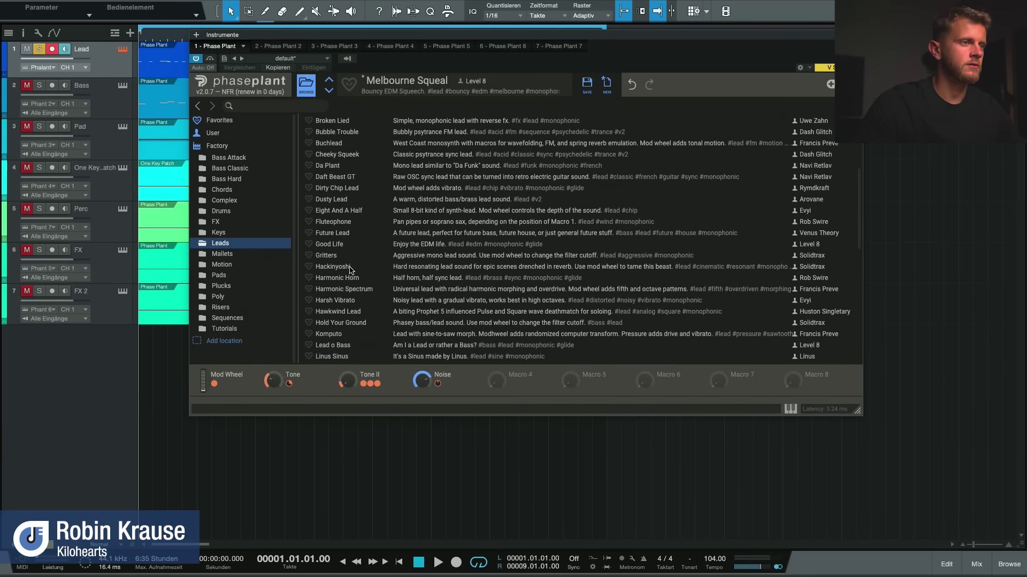
Load the Future Lead preset and audition it with the Lead track's pattern while viewing the Leads list
{"action": "left_click", "coordinate": [350, 237]}
{"action": "key", "text": "space"}
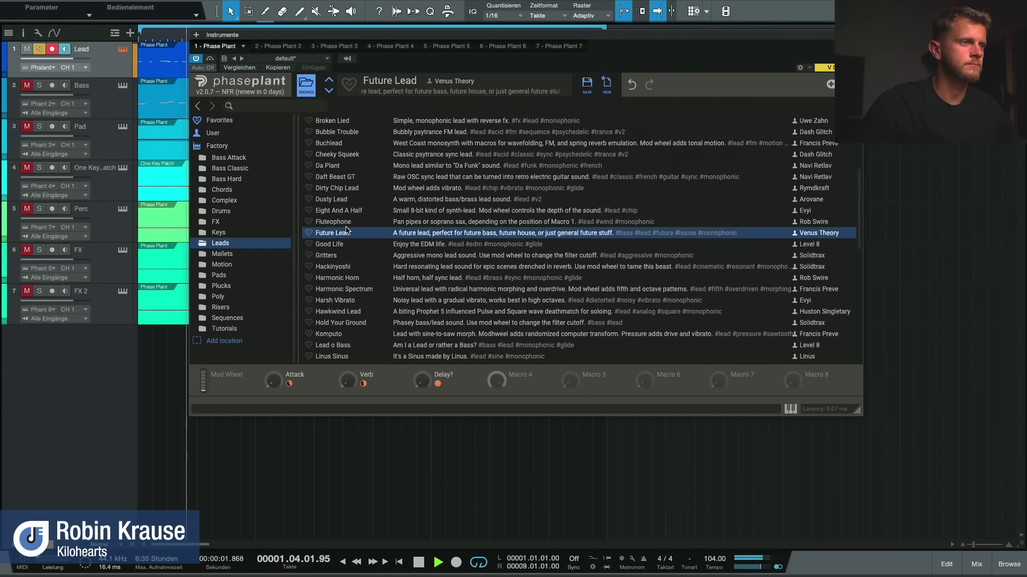
{"action": "scroll", "coordinate": [347, 230], "scroll_direction": "up", "scroll_amount": 5}
{"action": "scroll", "coordinate": [347, 231], "scroll_direction": "up", "scroll_amount": 4}
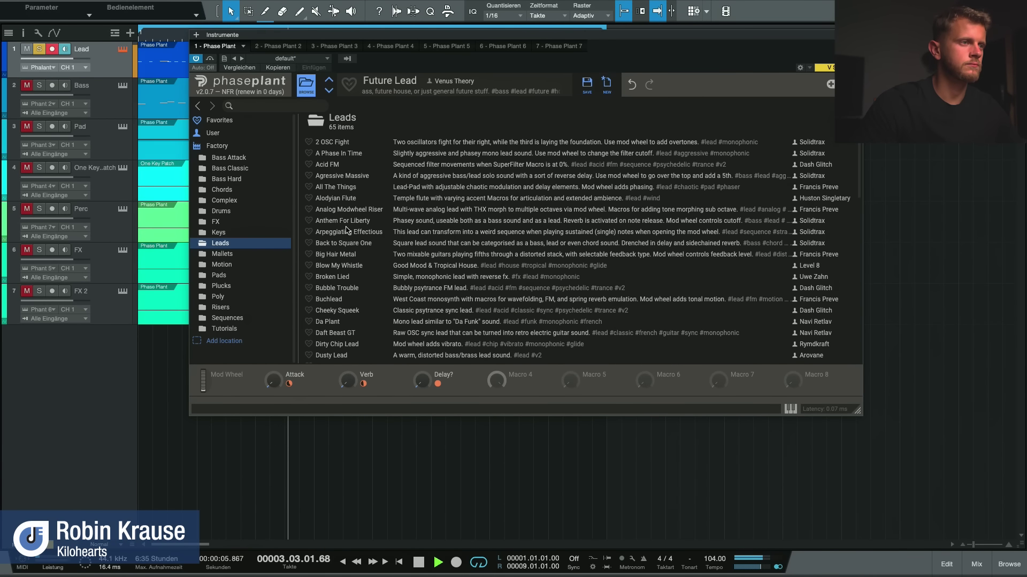
{"action": "scroll", "coordinate": [351, 254], "scroll_direction": "down", "scroll_amount": 2}
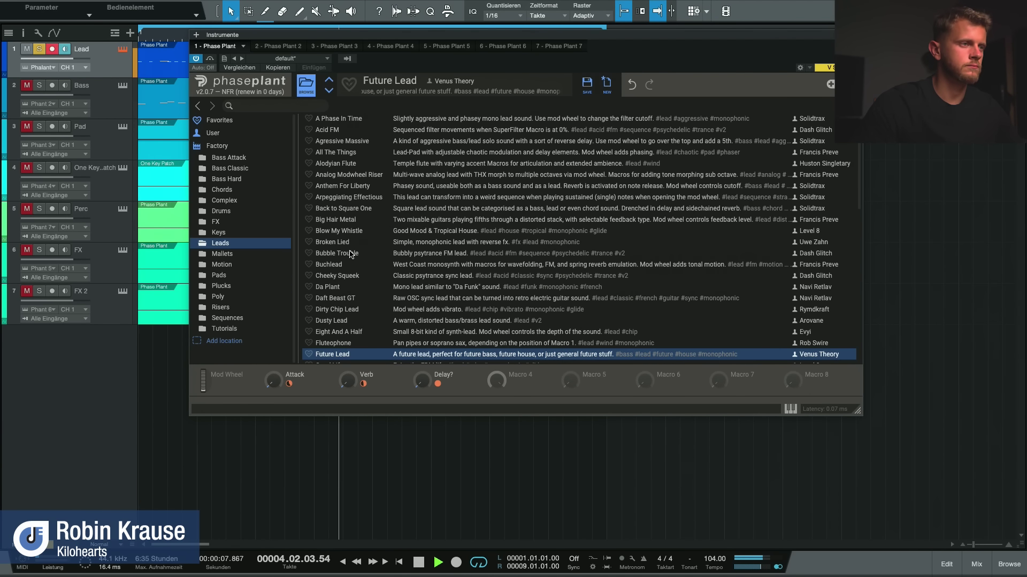
{"action": "scroll", "coordinate": [362, 241], "scroll_direction": "down", "scroll_amount": 1}
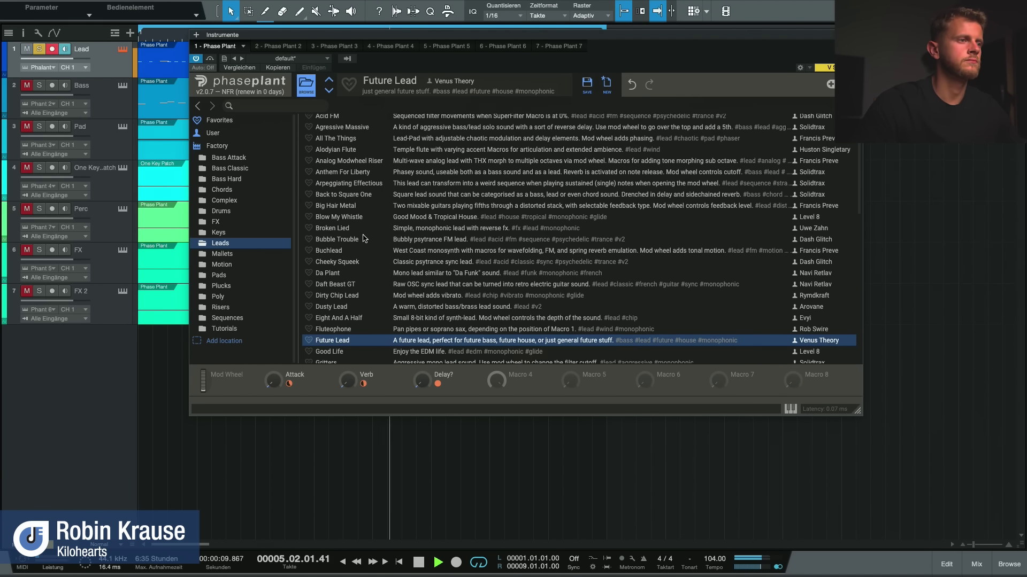
{"action": "scroll", "coordinate": [381, 280], "scroll_direction": "down", "scroll_amount": 1}
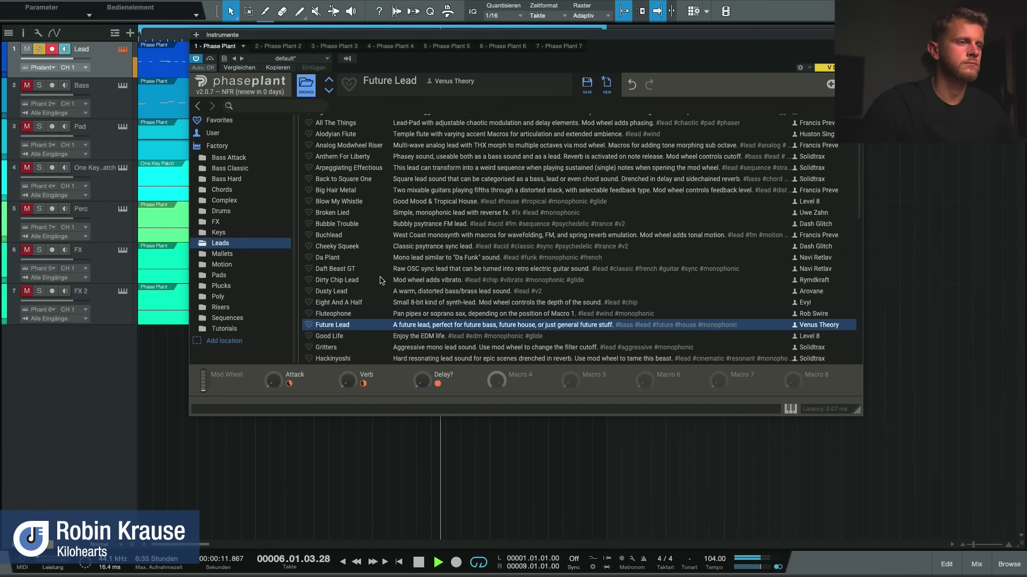
{"action": "scroll", "coordinate": [374, 276], "scroll_direction": "down", "scroll_amount": 2}
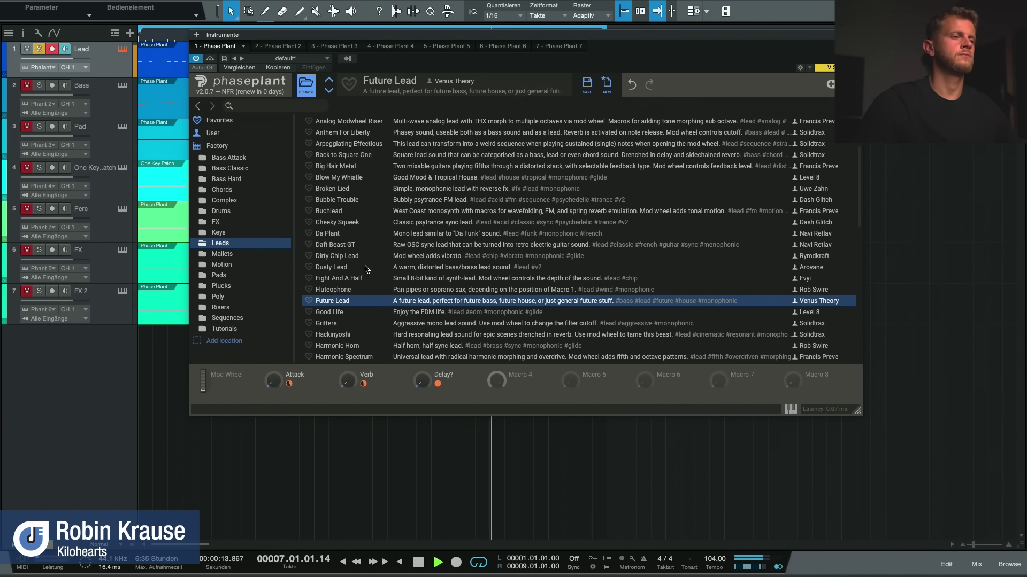
{"action": "scroll", "coordinate": [366, 269], "scroll_direction": "down", "scroll_amount": 5}
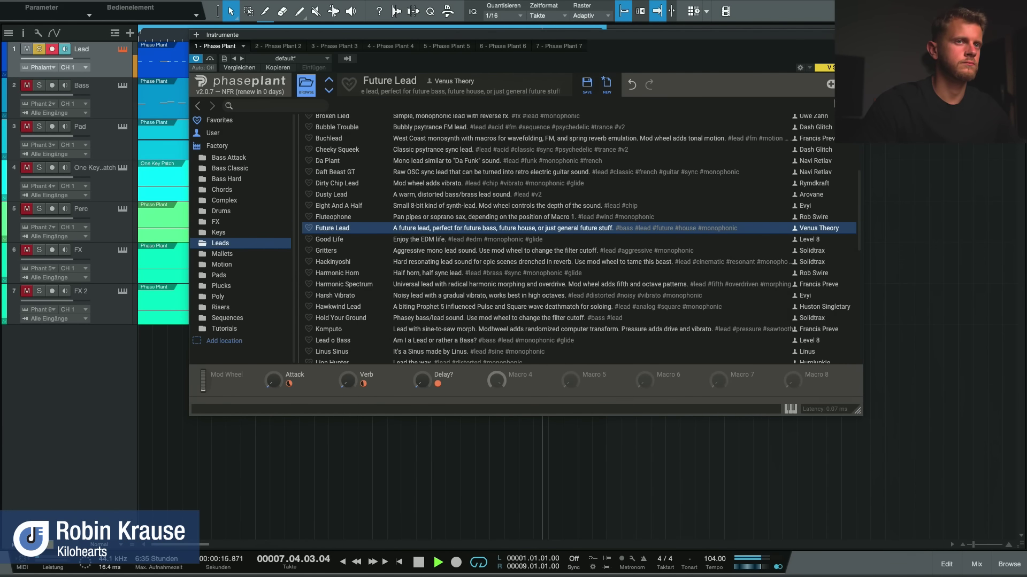
{"action": "key", "text": "space"}
Load the Linus Sinus preset from the factory Leads and start playing the Lead track
{"action": "scroll", "coordinate": [373, 245], "scroll_direction": "down", "scroll_amount": 7}
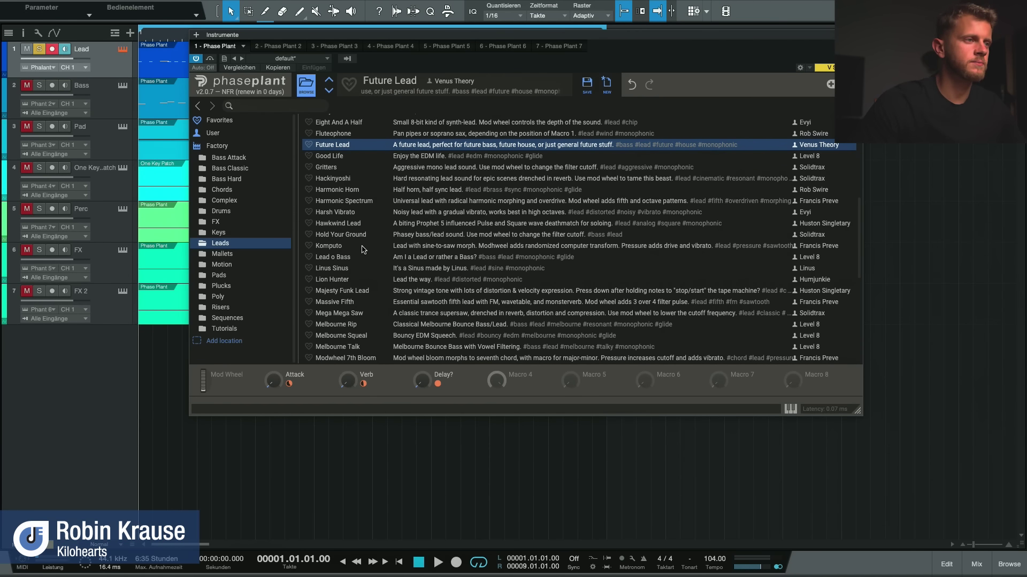
{"action": "scroll", "coordinate": [362, 250], "scroll_direction": "down", "scroll_amount": 1}
{"action": "scroll", "coordinate": [360, 242], "scroll_direction": "down", "scroll_amount": 1}
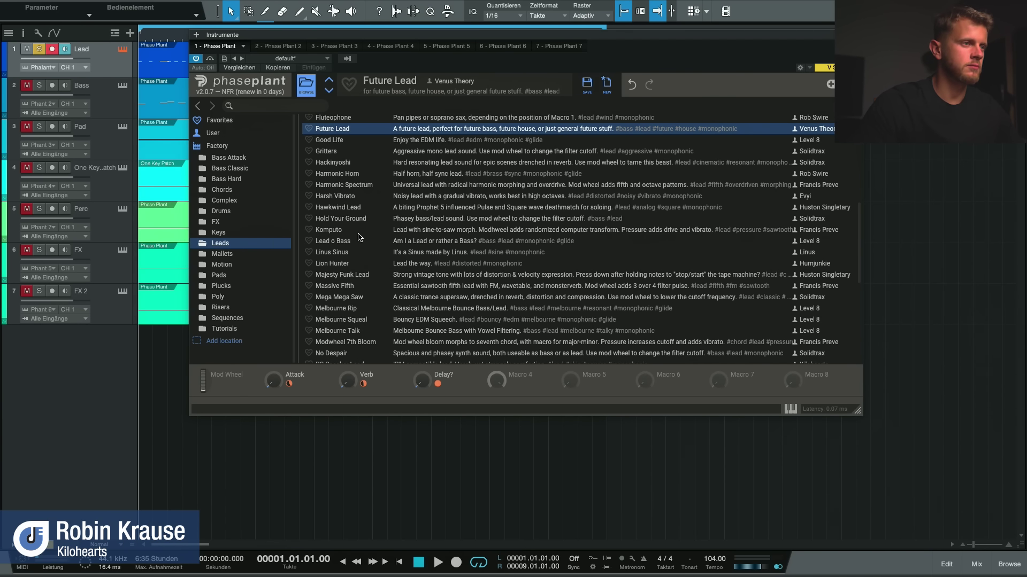
{"action": "scroll", "coordinate": [359, 247], "scroll_direction": "down", "scroll_amount": 2}
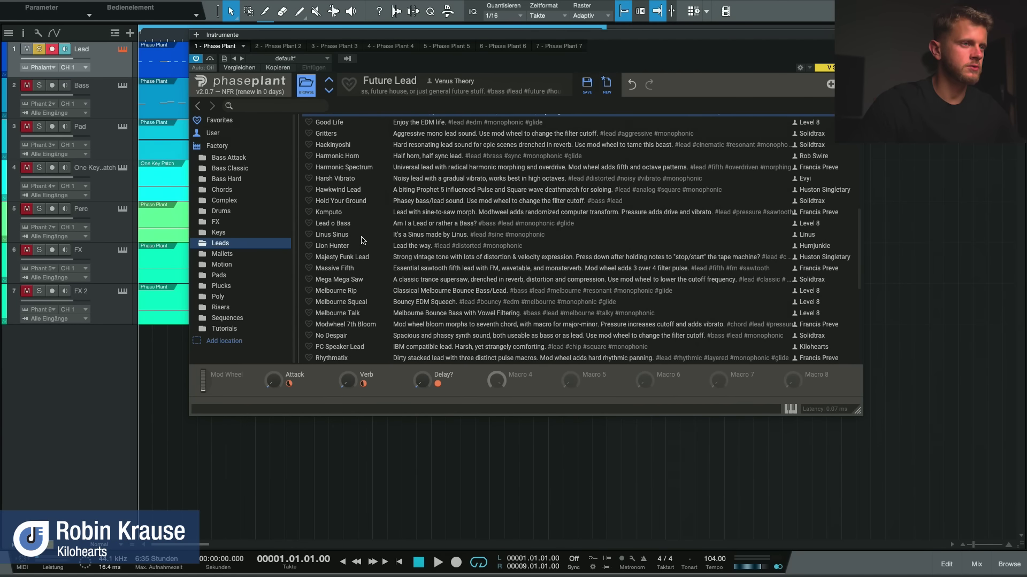
{"action": "left_click", "coordinate": [362, 236]}
{"action": "key", "text": "space"}
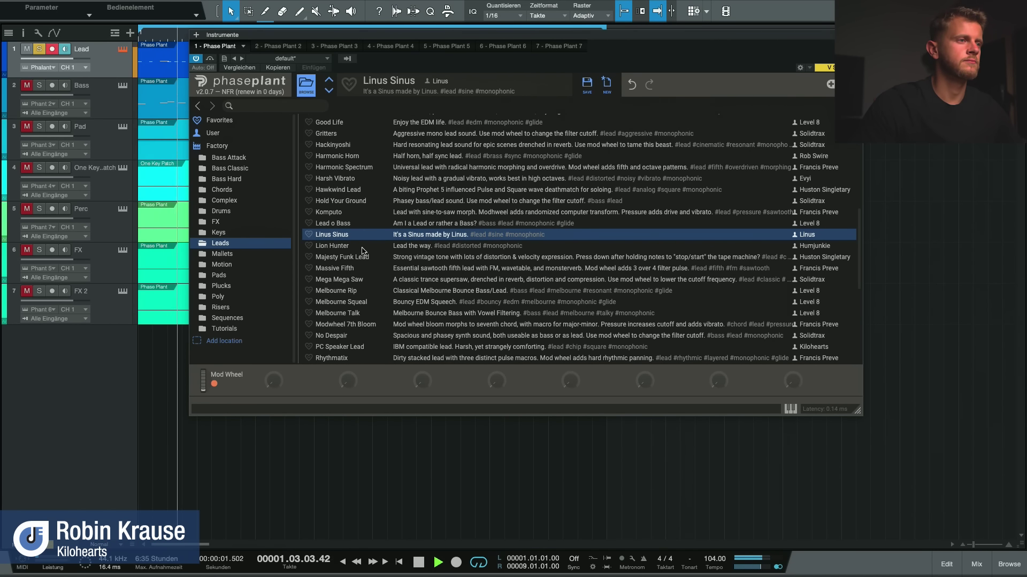
Look through the Leads presets during playback, return to Phase Plant's editing view and stop playback
{"action": "scroll", "coordinate": [362, 251], "scroll_direction": "down", "scroll_amount": 5}
{"action": "scroll", "coordinate": [362, 262], "scroll_direction": "down", "scroll_amount": 4}
{"action": "scroll", "coordinate": [362, 262], "scroll_direction": "down", "scroll_amount": 5}
{"action": "scroll", "coordinate": [362, 263], "scroll_direction": "up", "scroll_amount": 2}
{"action": "scroll", "coordinate": [366, 266], "scroll_direction": "up", "scroll_amount": 6}
{"action": "scroll", "coordinate": [366, 266], "scroll_direction": "up", "scroll_amount": 7}
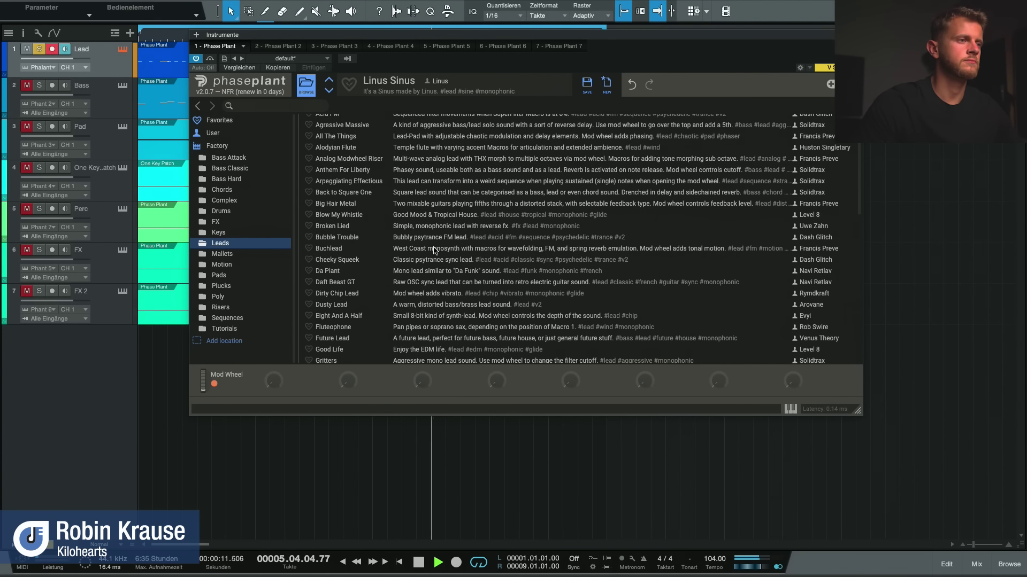
{"action": "left_click", "coordinate": [306, 84]}
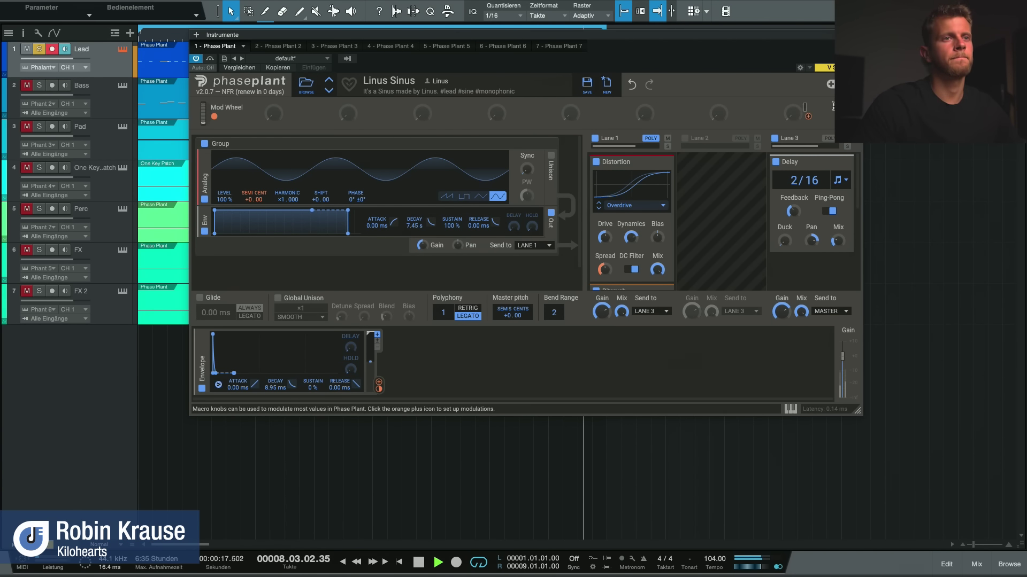
{"action": "key", "text": "space"}
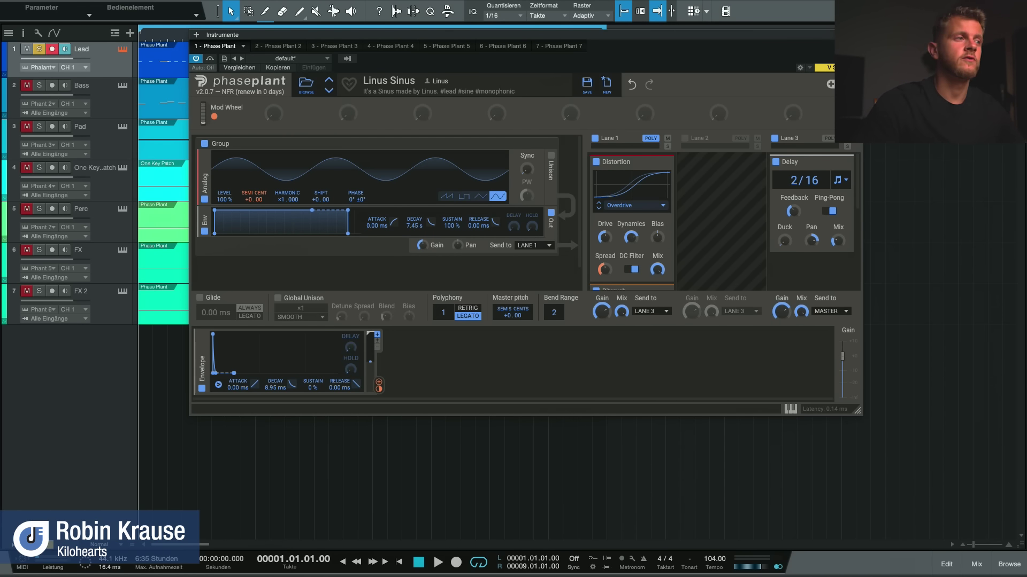
Close the Lead instrument, solo and select the Pad track, and open its Phase Plant instrument
{"action": "key", "text": "ctrl+w"}
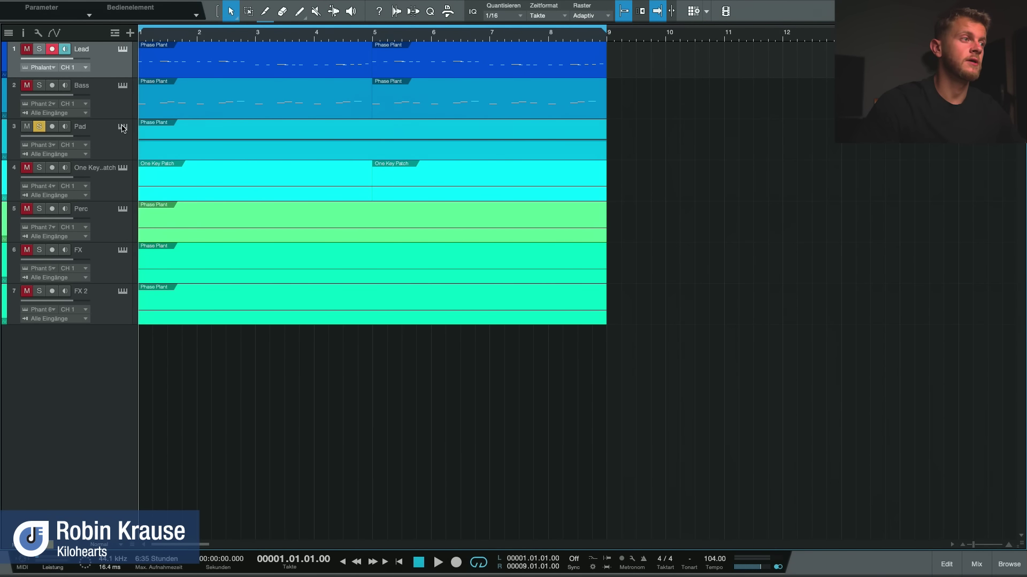
{"action": "left_click", "coordinate": [114, 154]}
{"action": "left_click", "coordinate": [123, 127]}
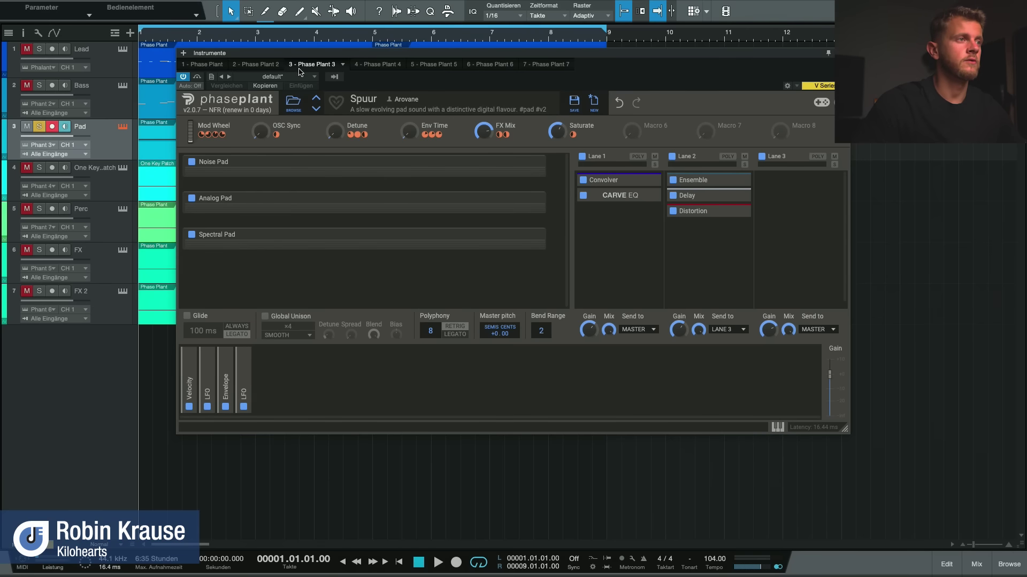
Play the Pad track with the Spuur preset, expanding the Noise Pad group to view its wavetable, filter and envelope modules
{"action": "left_click_drag", "start_coordinate": [298, 56], "coordinate": [323, 65]}
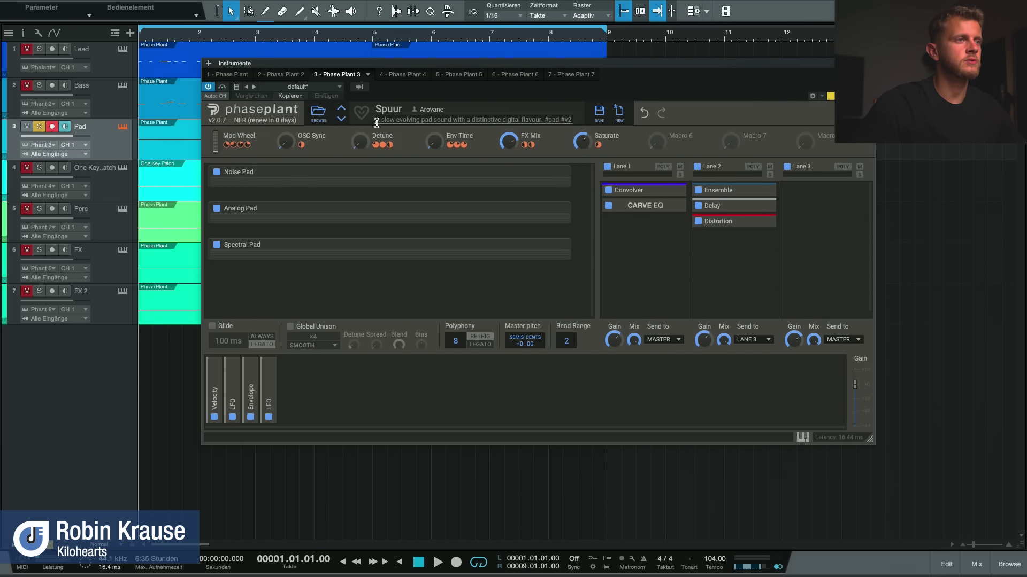
{"action": "key", "text": "space"}
{"action": "left_click_drag", "start_coordinate": [321, 63], "coordinate": [335, 60]}
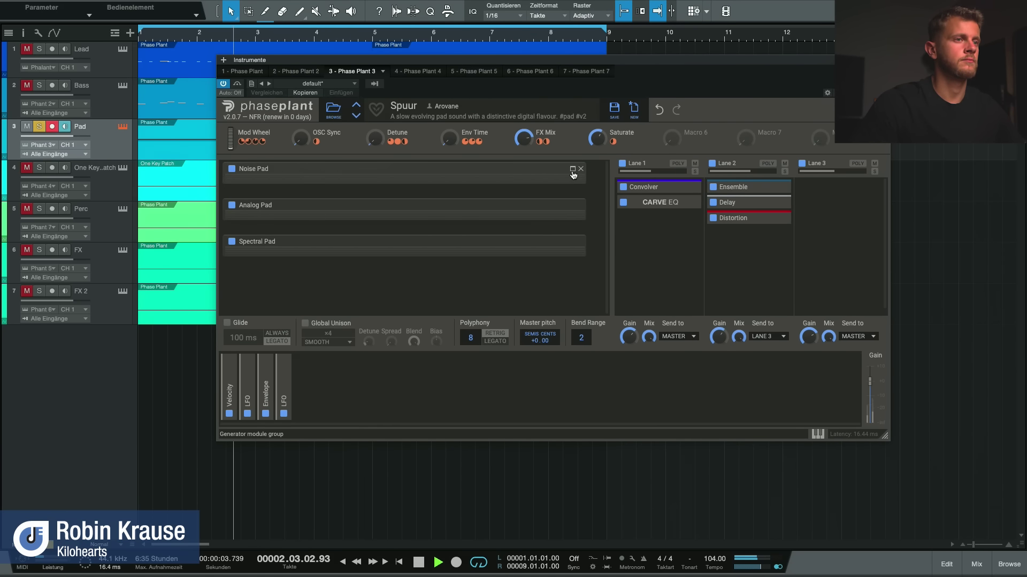
{"action": "left_click", "coordinate": [572, 169]}
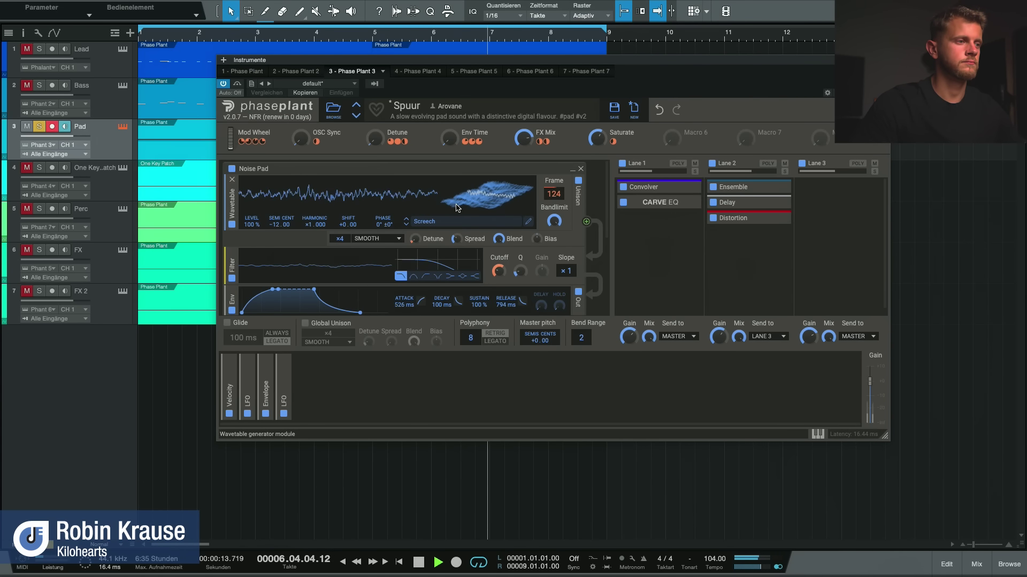
{"action": "scroll", "coordinate": [460, 205], "scroll_direction": "down", "scroll_amount": 1}
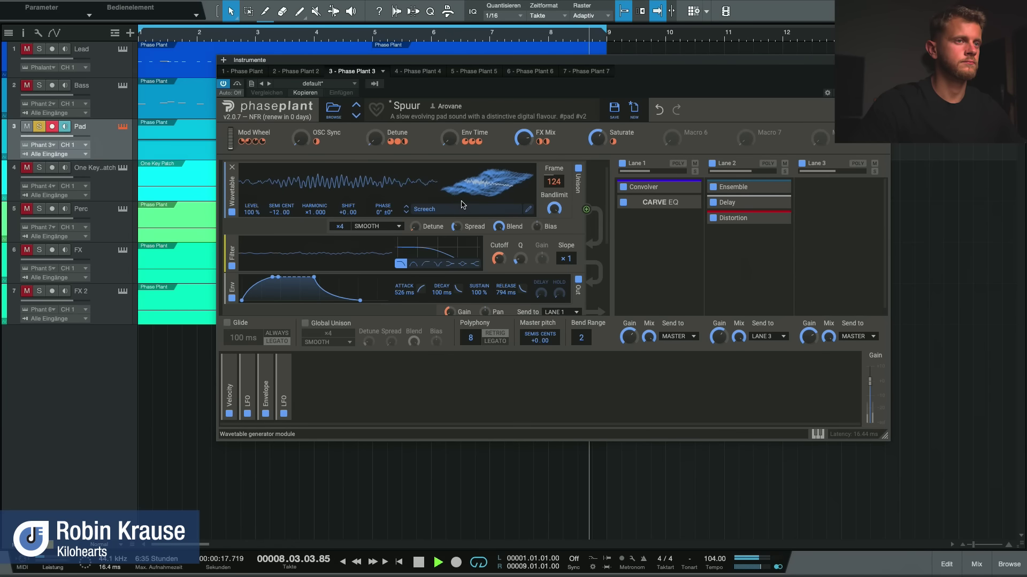
{"action": "key", "text": "space"}
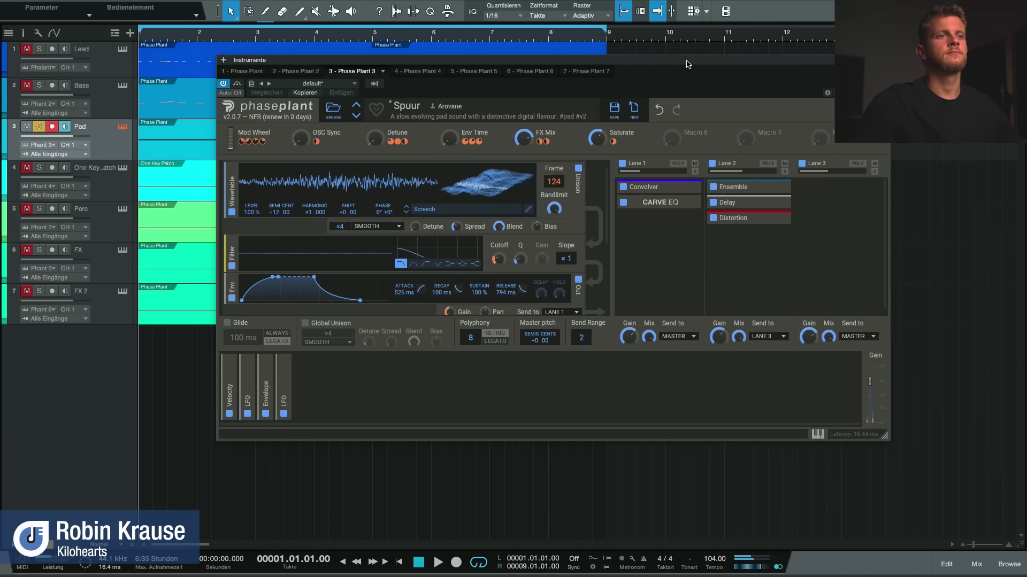
{"action": "left_click_drag", "start_coordinate": [689, 64], "coordinate": [683, 61]}
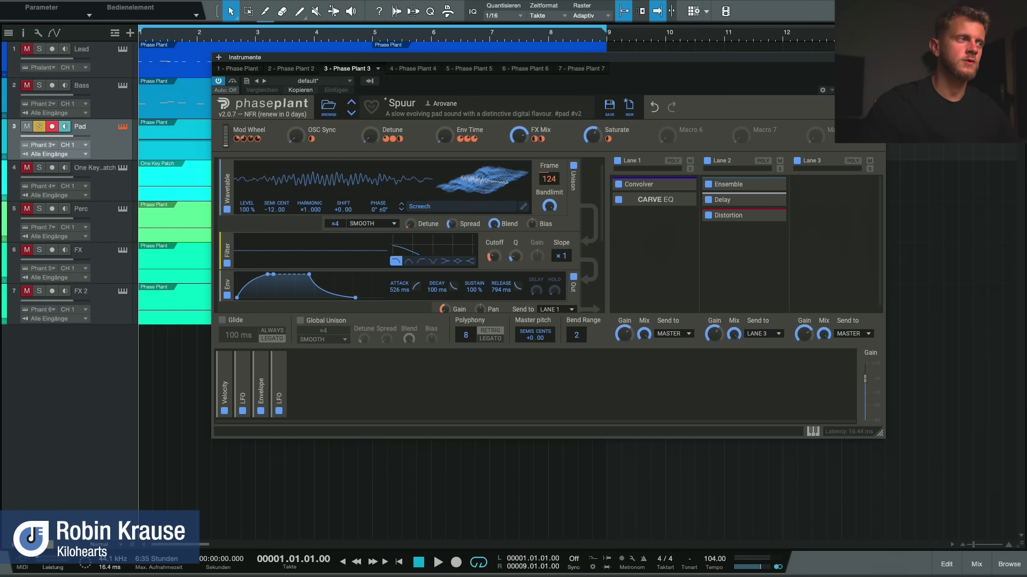
Close the Pad instrument, solo and select the Bass track, and open its Phase Plant instrument beside the track list
{"action": "key", "text": "ctrl+w"}
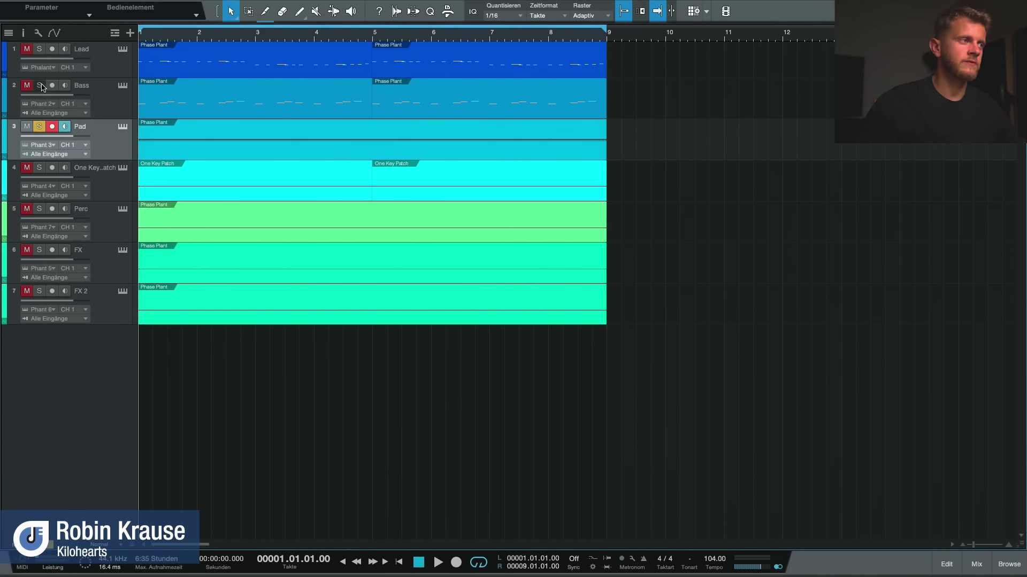
{"action": "left_click", "coordinate": [101, 110]}
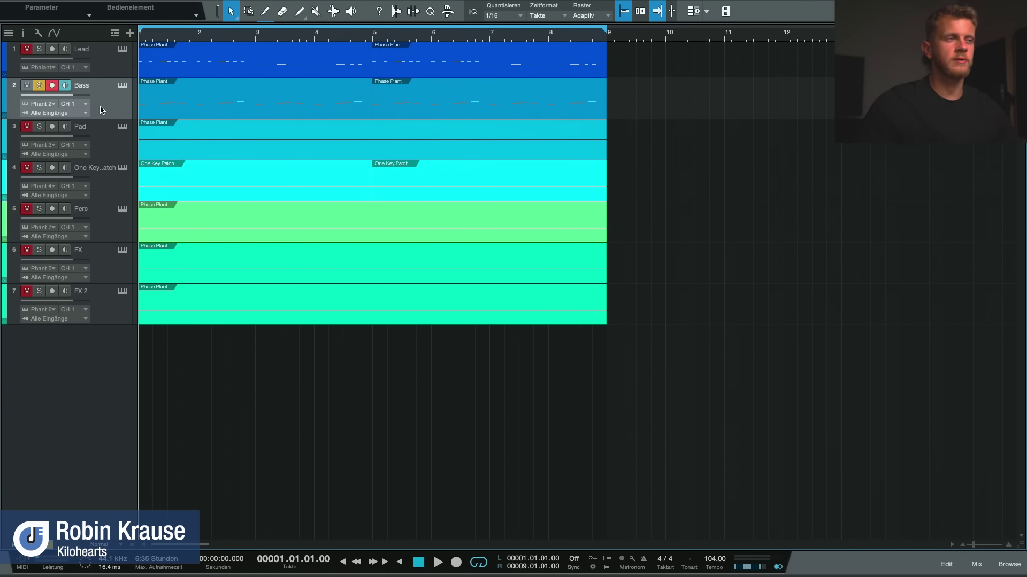
{"action": "left_click", "coordinate": [123, 87]}
{"action": "left_click_drag", "start_coordinate": [329, 63], "coordinate": [402, 50]}
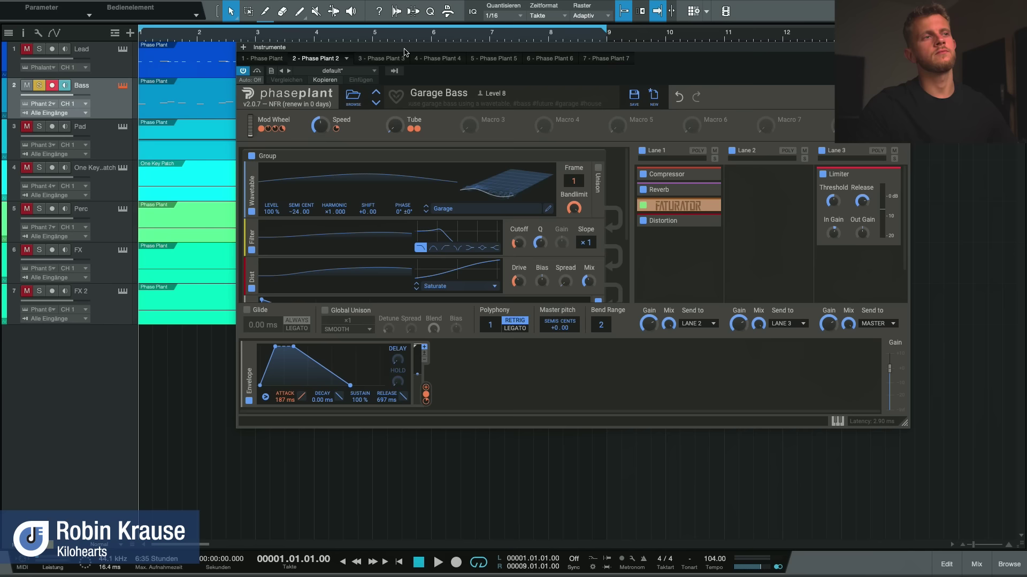
{"action": "mouse_move", "coordinate": [613, 55]}
{"action": "left_mouse_down"}
{"action": "mouse_move", "coordinate": [647, 52]}
{"action": "mouse_move", "coordinate": [612, 52]}
{"action": "left_mouse_up"}
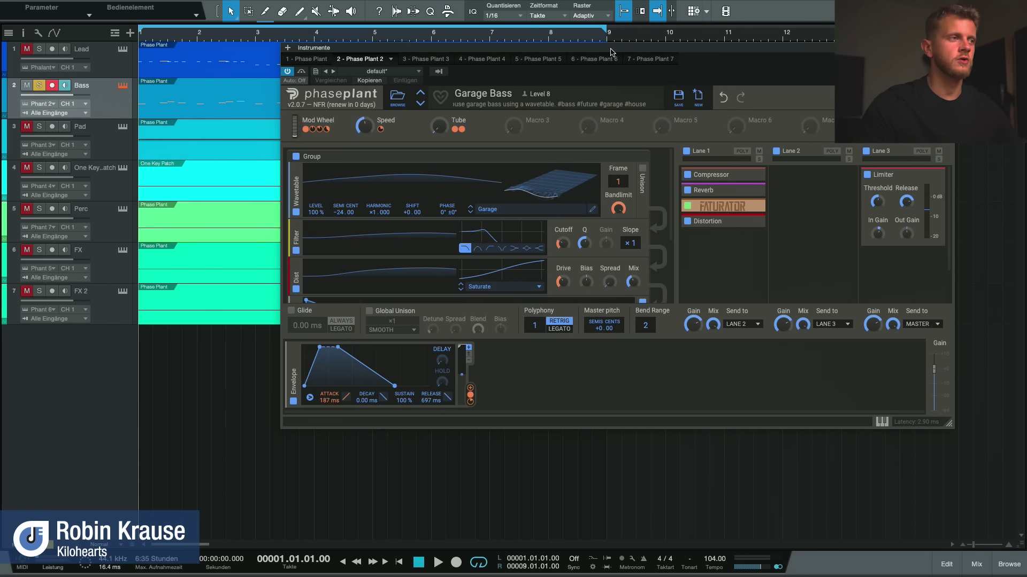
{"action": "left_click_drag", "start_coordinate": [468, 51], "coordinate": [471, 45]}
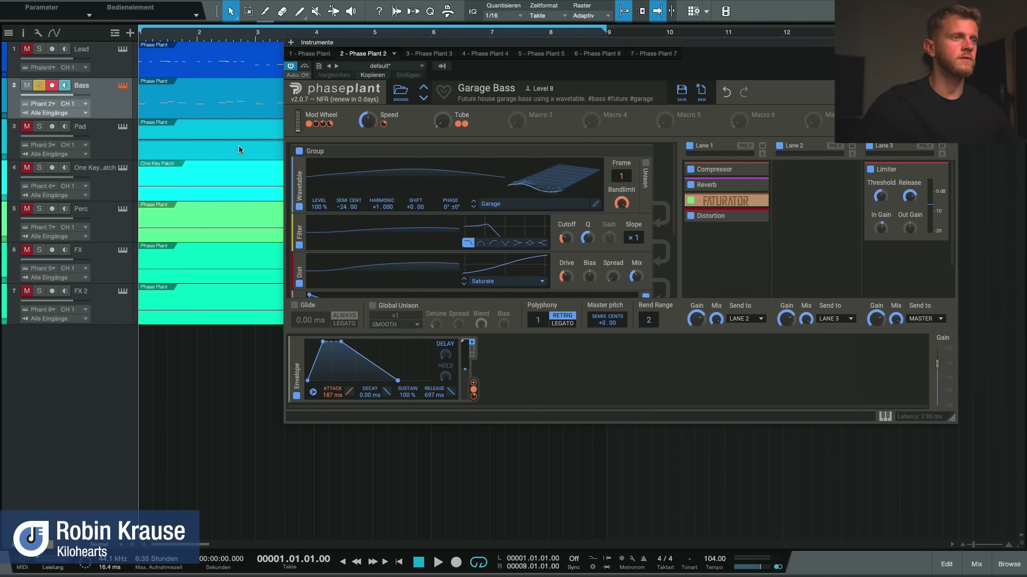
Audition the Garage Bass preset by playing the Bass track's pattern, and stop playback
{"action": "key", "text": "space"}
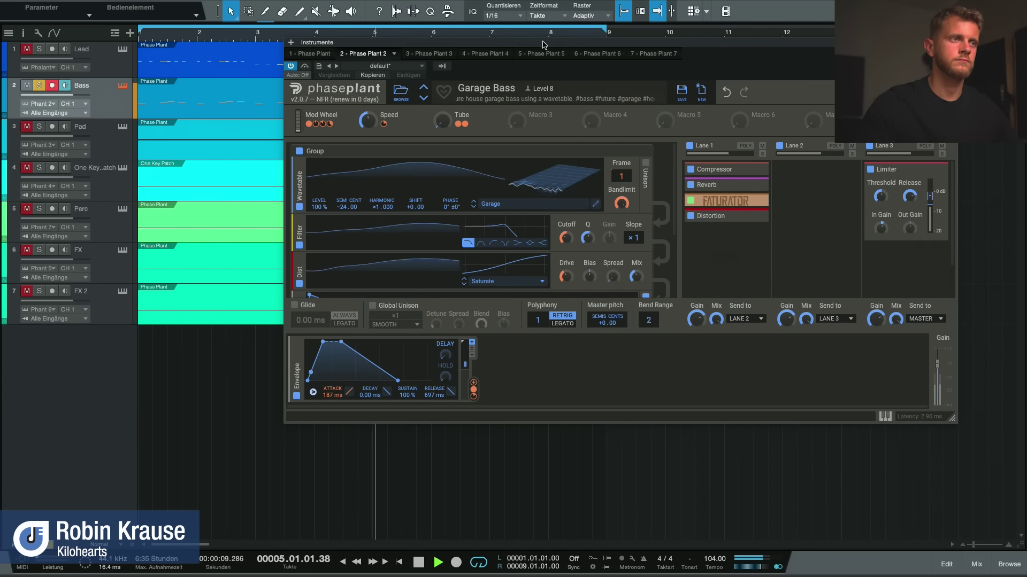
{"action": "left_click_drag", "start_coordinate": [543, 44], "coordinate": [531, 48]}
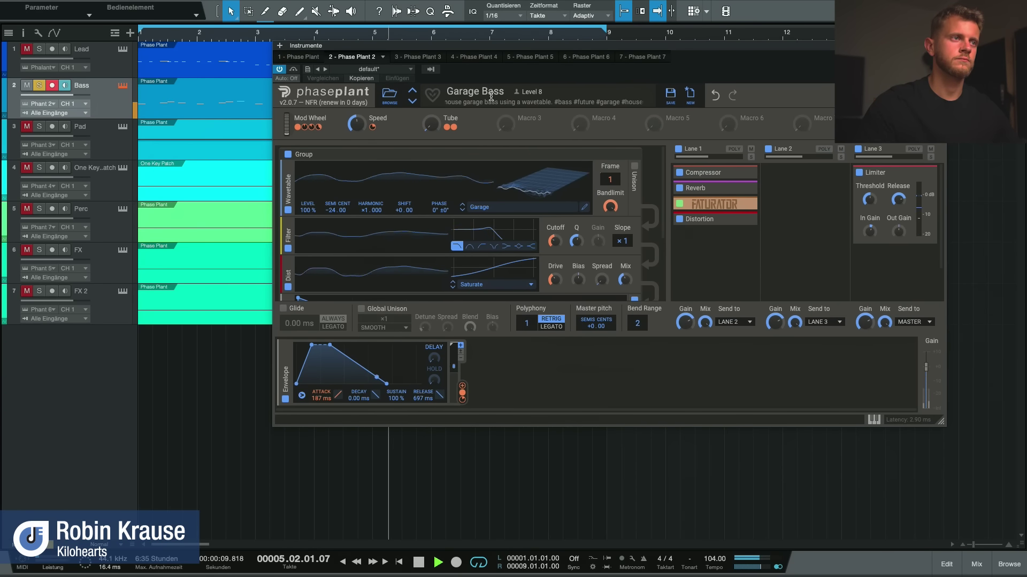
{"action": "key", "text": "space"}
Load the Early Dubstep Bass preset from the factory Bass Hard folder and audition it with the Bass track's pattern
{"action": "left_click", "coordinate": [389, 100]}
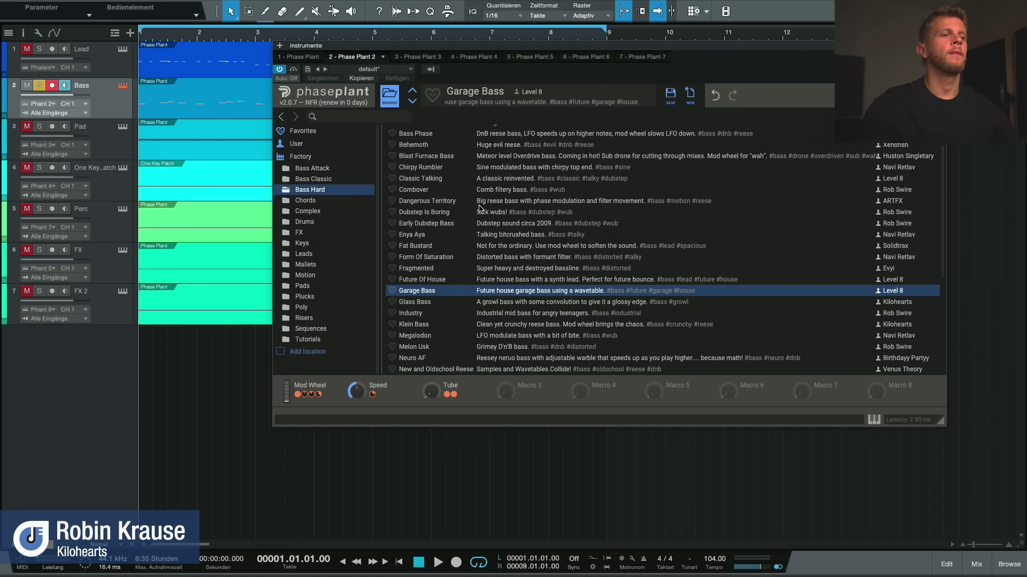
{"action": "scroll", "coordinate": [473, 247], "scroll_direction": "up", "scroll_amount": 3}
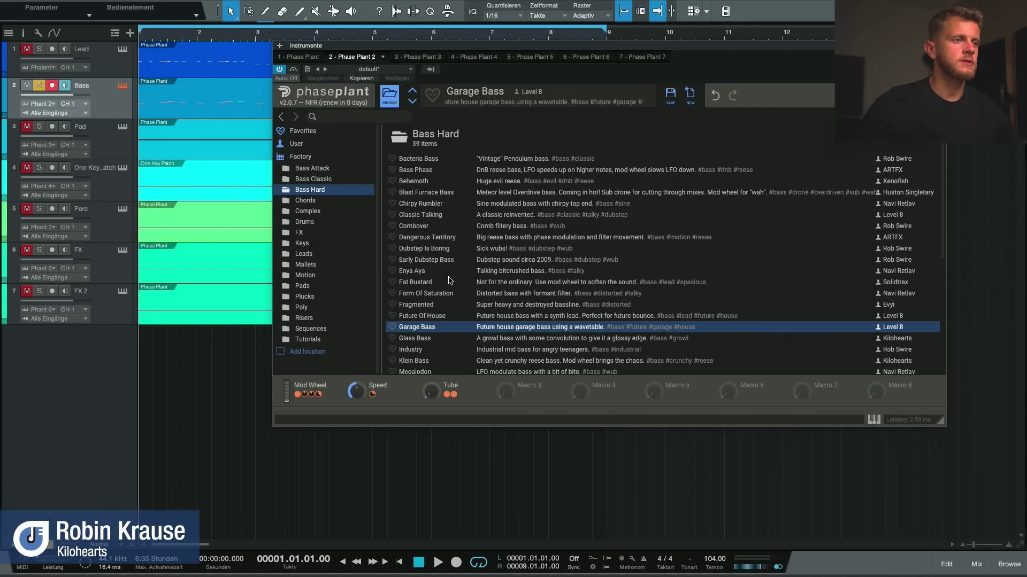
{"action": "scroll", "coordinate": [450, 273], "scroll_direction": "down", "scroll_amount": 1}
{"action": "scroll", "coordinate": [449, 270], "scroll_direction": "up", "scroll_amount": 1}
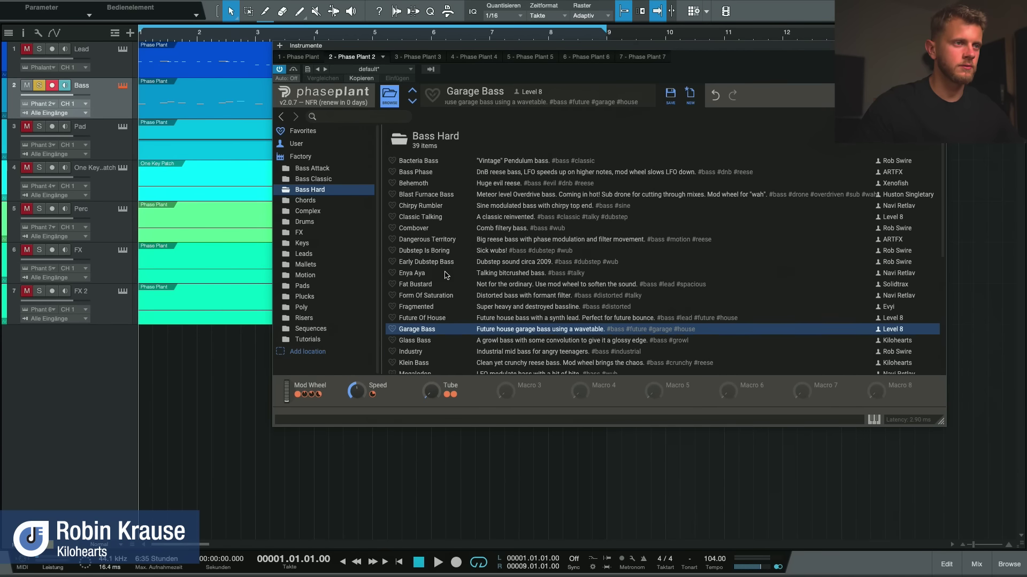
{"action": "scroll", "coordinate": [457, 262], "scroll_direction": "down", "scroll_amount": 2}
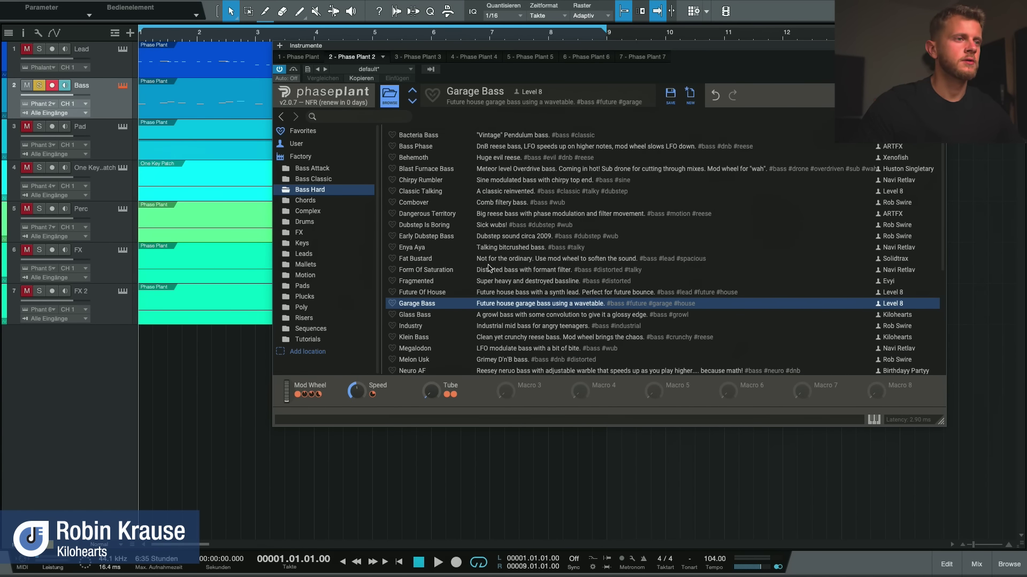
{"action": "left_click", "coordinate": [470, 238]}
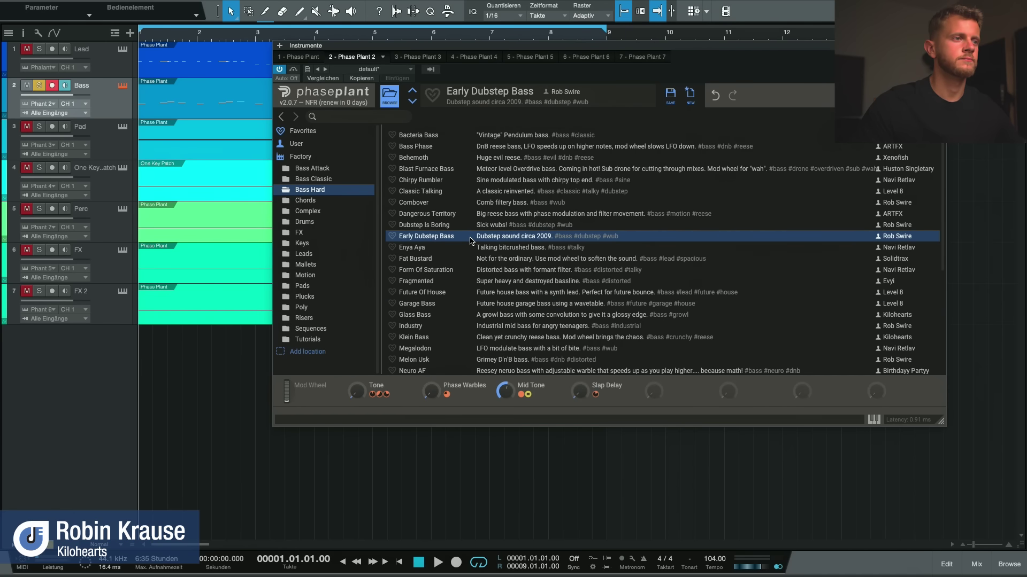
{"action": "key", "text": "space"}
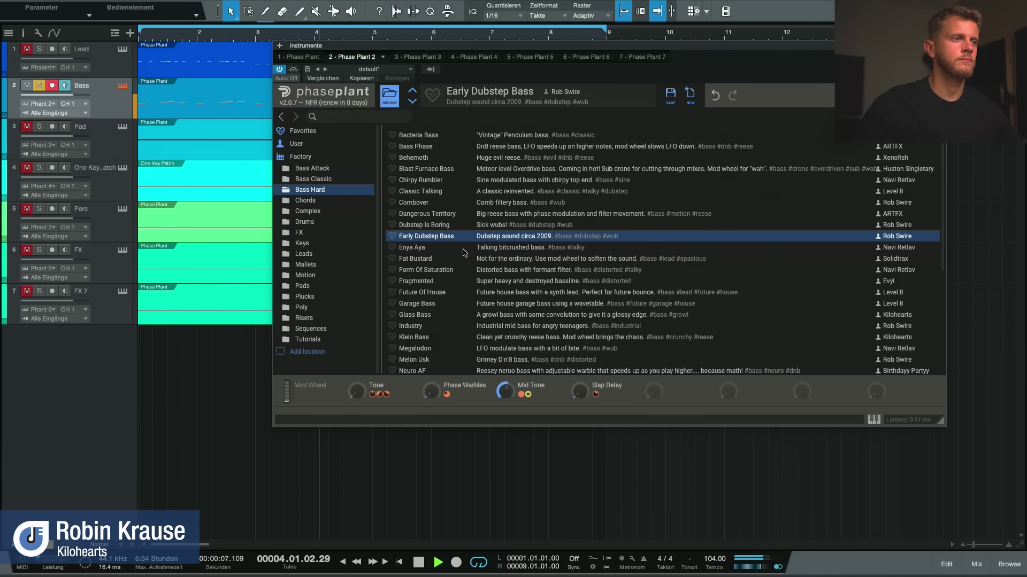
{"action": "key", "text": "space"}
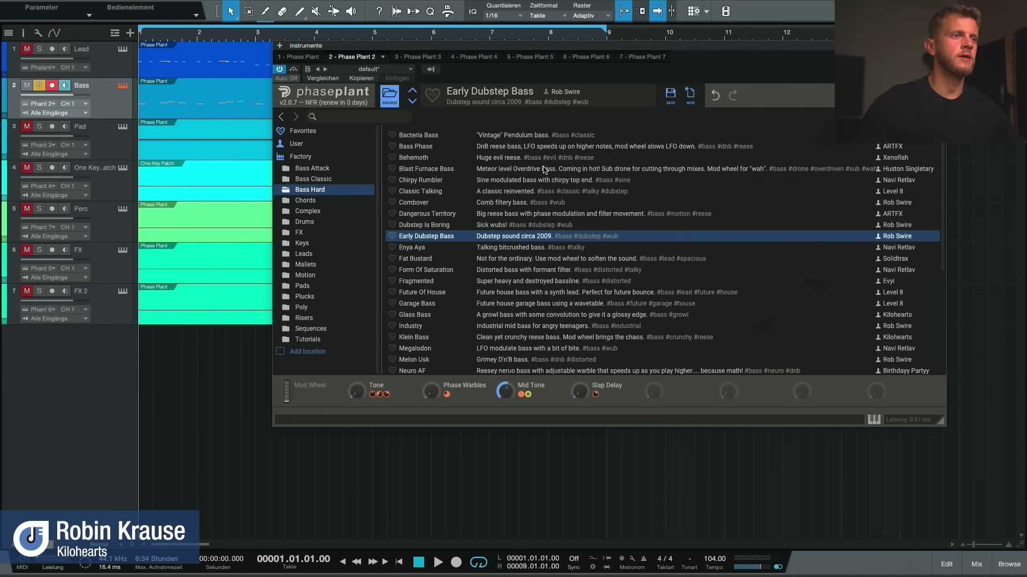
Audition the Bass Phase preset with the Bass pattern, load and play Future Of House from the same folder, and stop playback
{"action": "left_click", "coordinate": [506, 149]}
{"action": "key", "text": "space"}
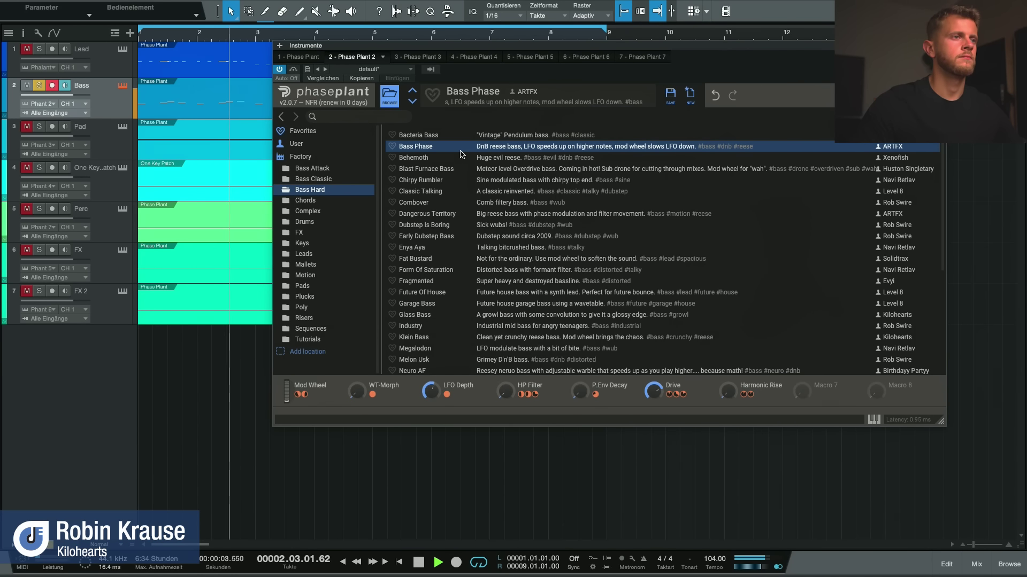
{"action": "scroll", "coordinate": [485, 244], "scroll_direction": "down", "scroll_amount": 1}
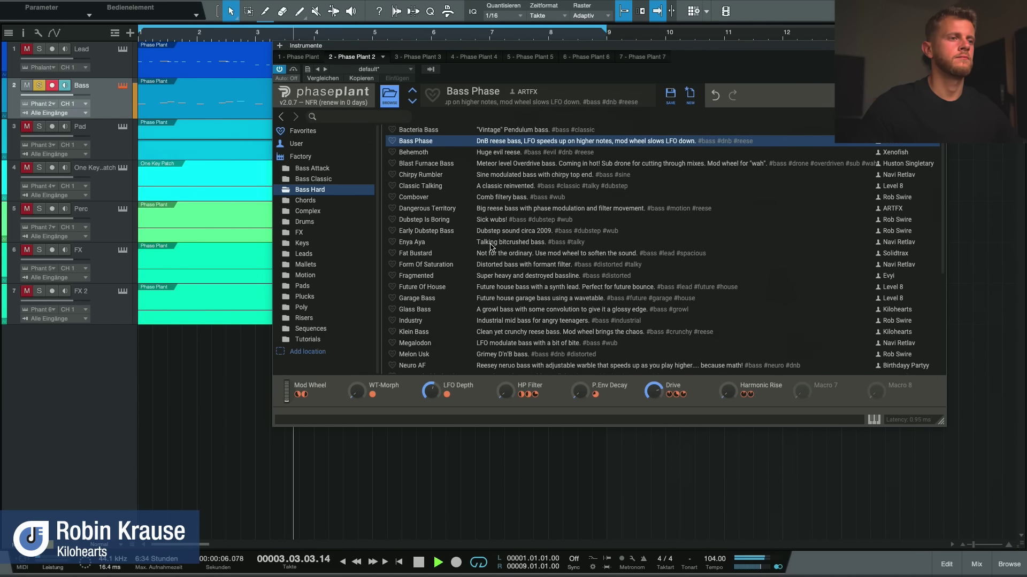
{"action": "left_click", "coordinate": [462, 288]}
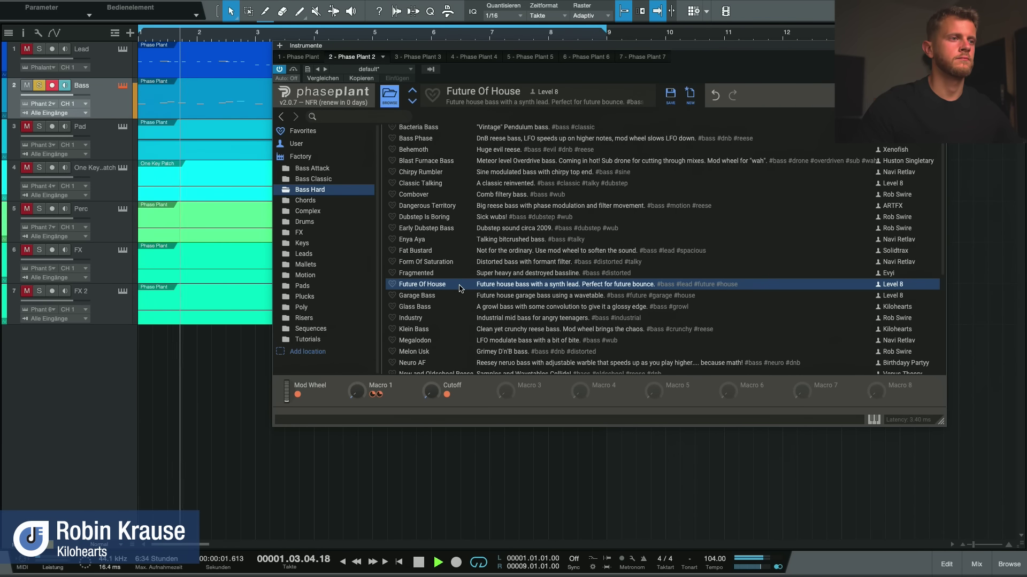
{"action": "scroll", "coordinate": [462, 289], "scroll_direction": "down", "scroll_amount": 3}
{"action": "scroll", "coordinate": [462, 289], "scroll_direction": "down", "scroll_amount": 1}
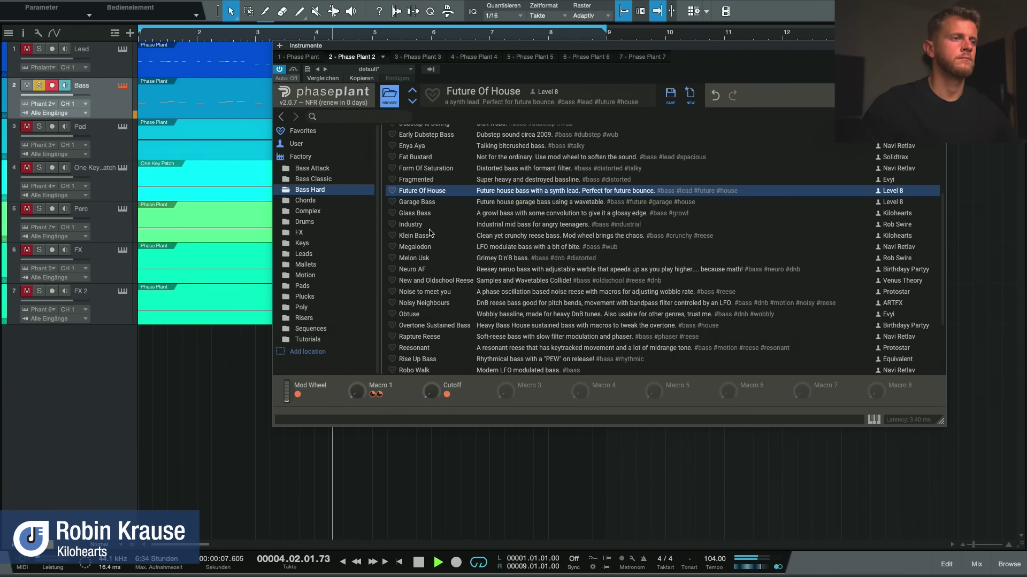
{"action": "key", "text": "space"}
Close the Bass instrument, solo and select only the One Key Patch track, and open its Phase Plant instrument clear of the track list
{"action": "key", "text": "Escape"}
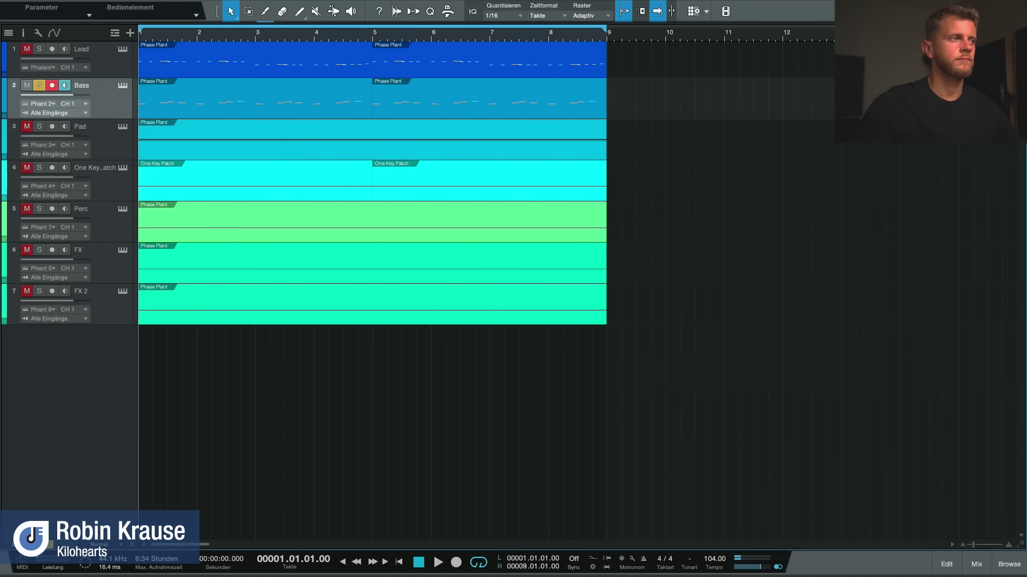
{"action": "left_click", "coordinate": [40, 90]}
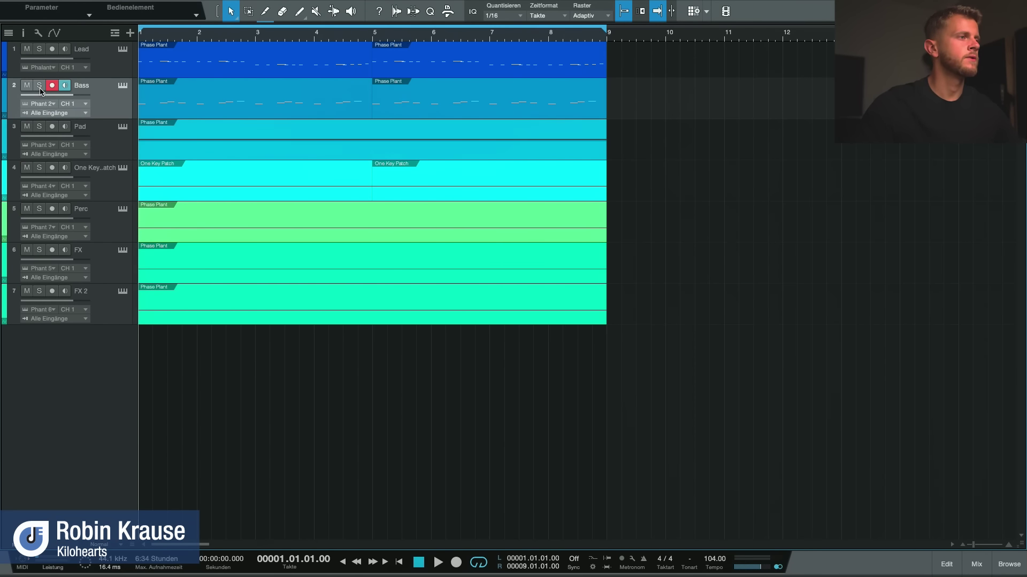
{"action": "left_click", "coordinate": [40, 167]}
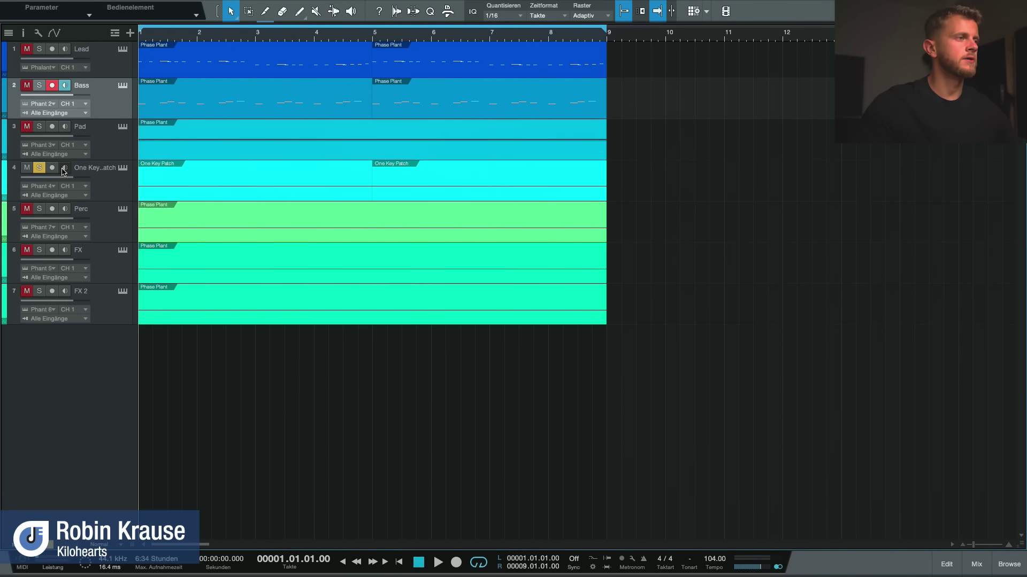
{"action": "left_click", "coordinate": [117, 182]}
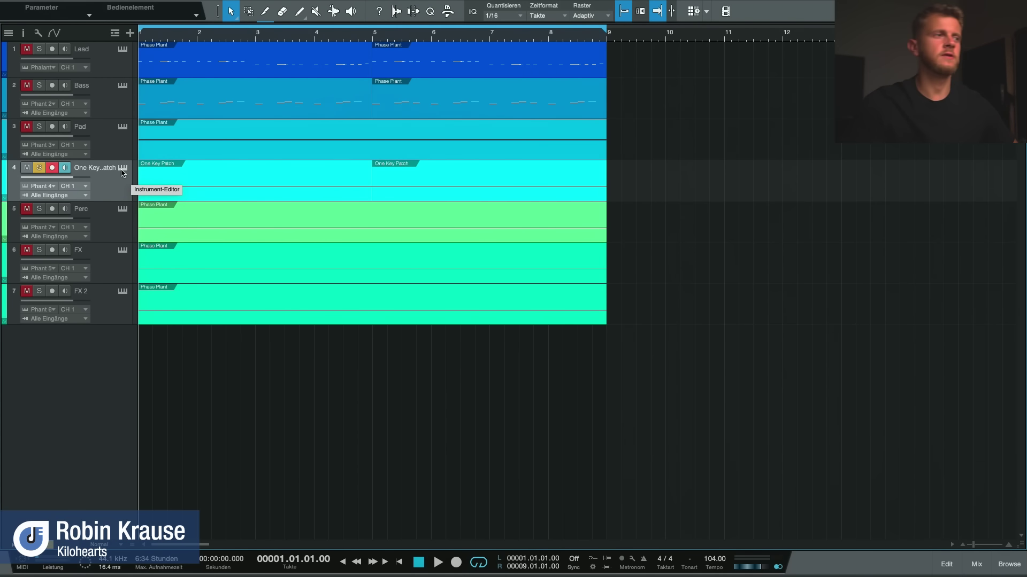
{"action": "left_click", "coordinate": [122, 169]}
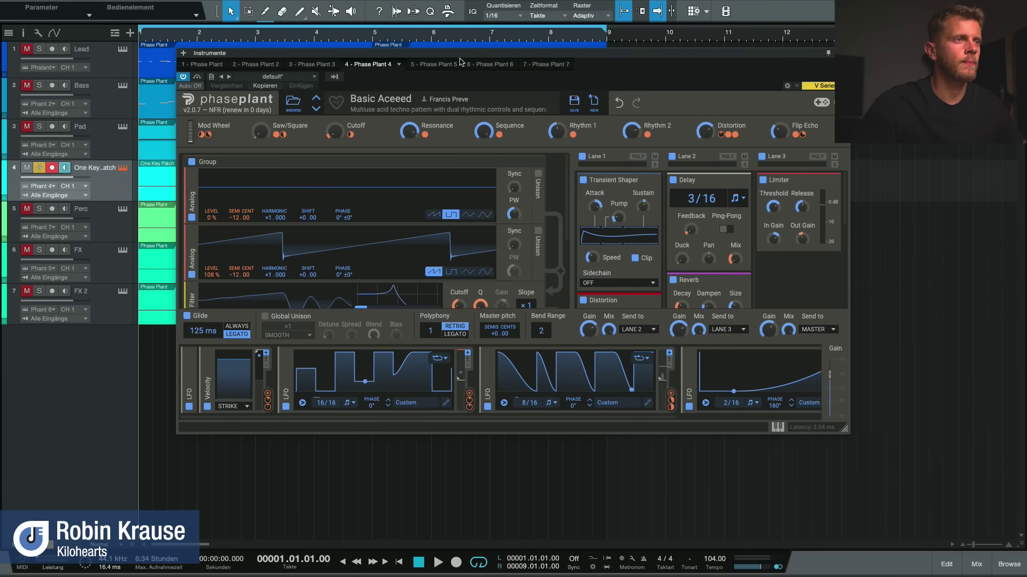
{"action": "left_click_drag", "start_coordinate": [458, 57], "coordinate": [457, 56]}
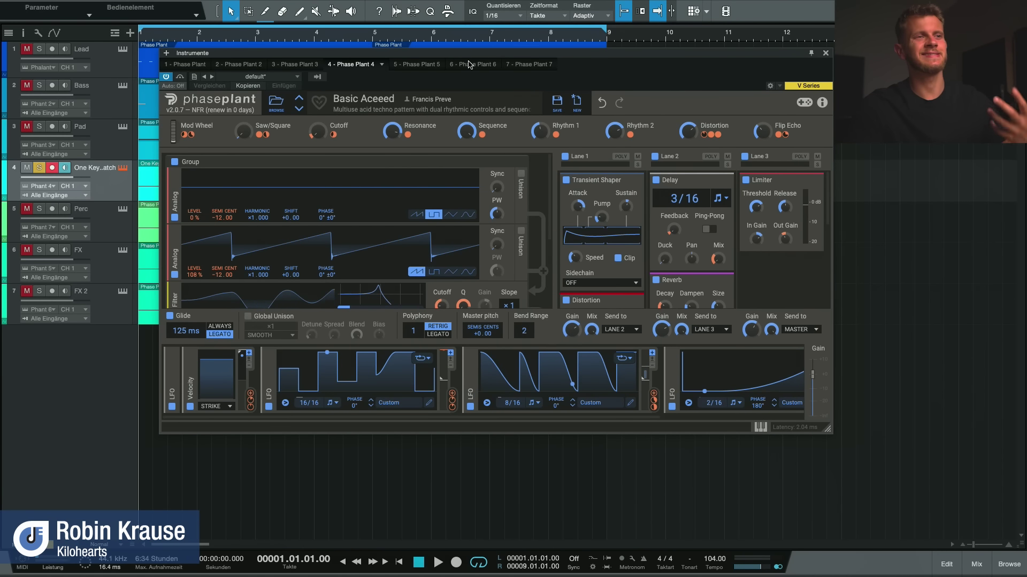
{"action": "left_click_drag", "start_coordinate": [747, 68], "coordinate": [774, 62]}
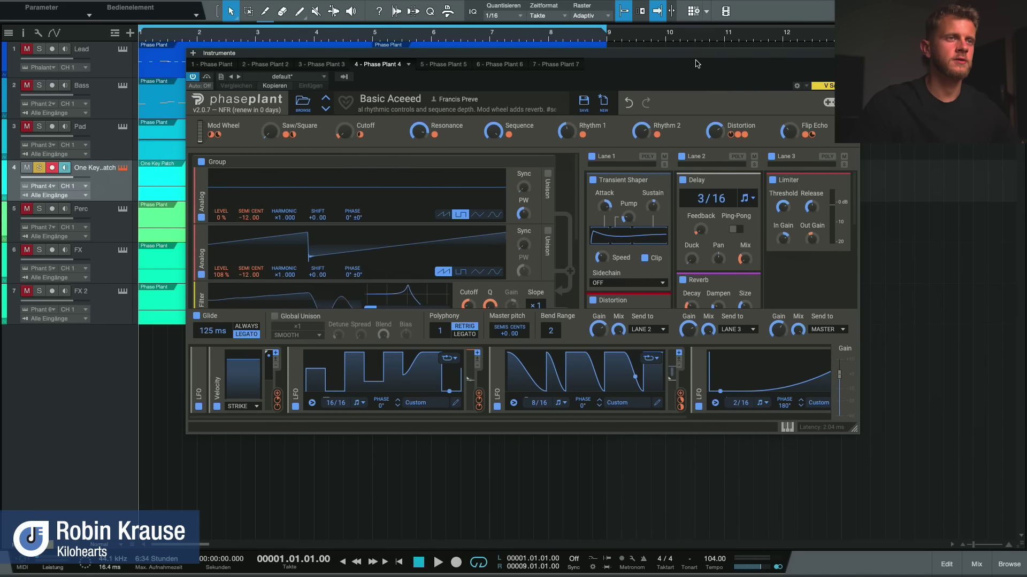
{"action": "left_click_drag", "start_coordinate": [691, 57], "coordinate": [701, 54]}
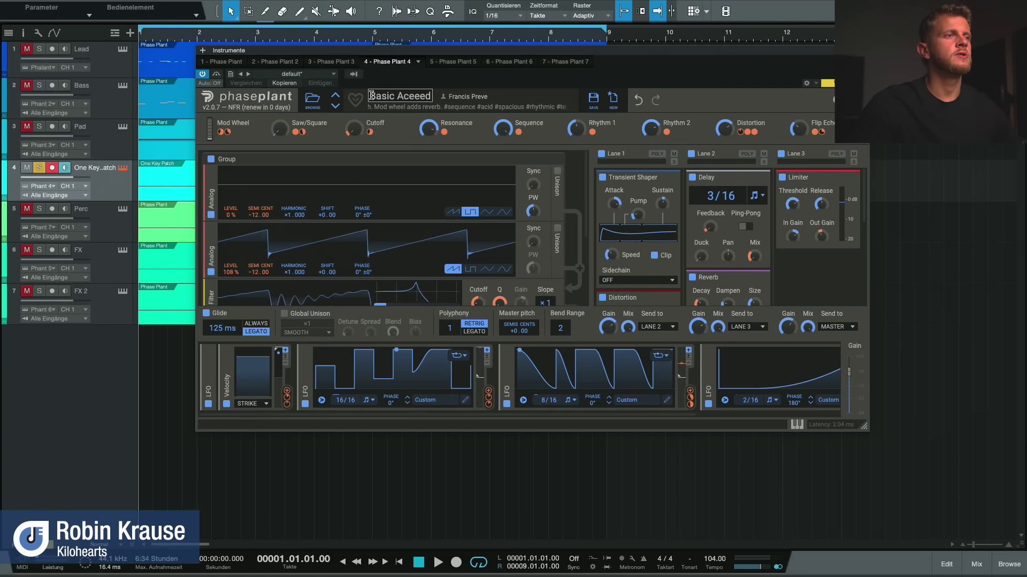
{"action": "left_click_drag", "start_coordinate": [436, 52], "coordinate": [501, 52]}
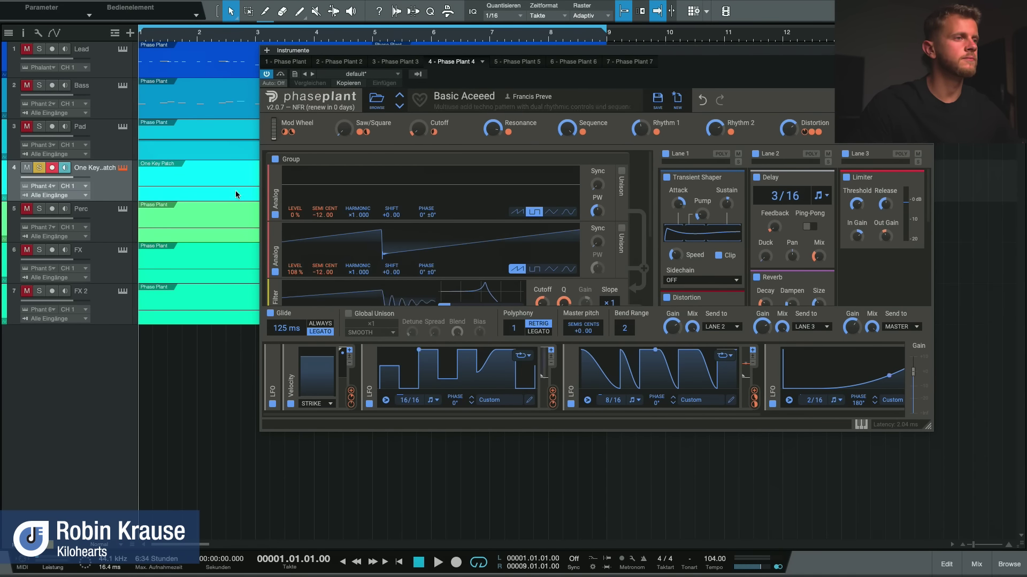
Open the first One Key Patch clip in the note editor and move the Phase Plant window clear of its notes
{"action": "key", "text": "shift+e"}
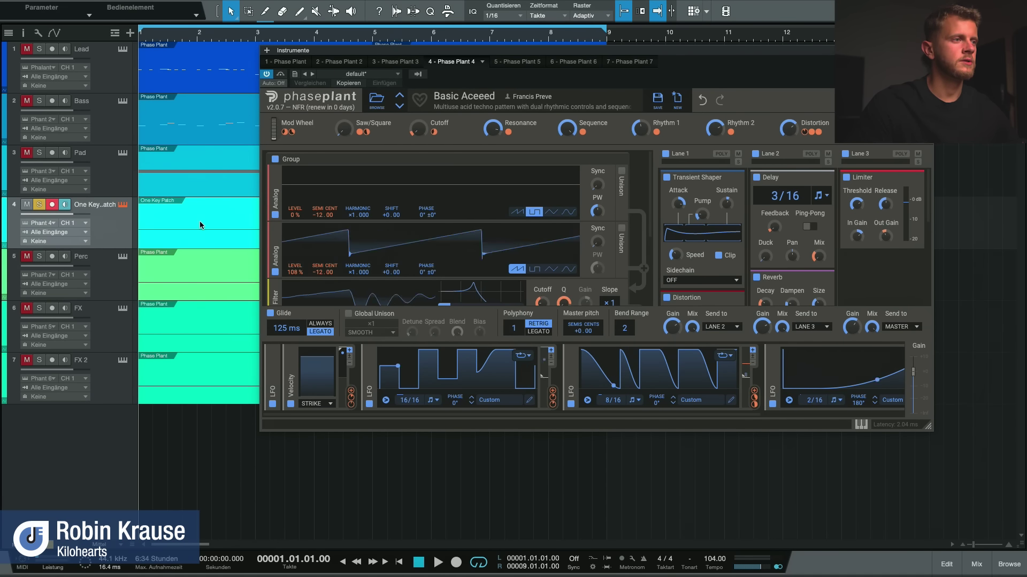
{"action": "double_click", "coordinate": [200, 220]}
{"action": "left_click_drag", "start_coordinate": [451, 83], "coordinate": [640, 41]}
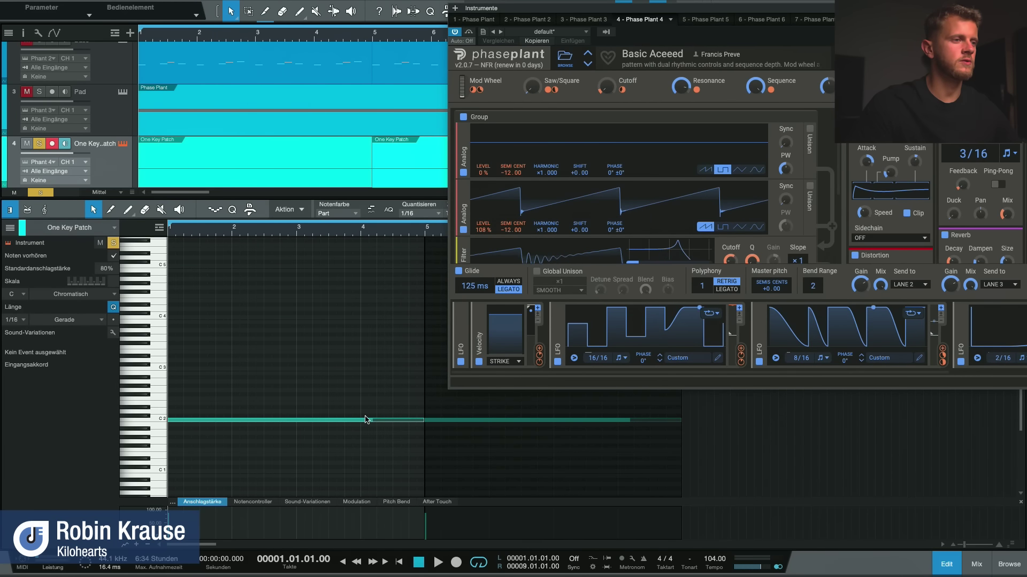
Audition the Basic Aceeed preset with the One Key Patch clip's held note, and stop playback
{"action": "key", "text": "space"}
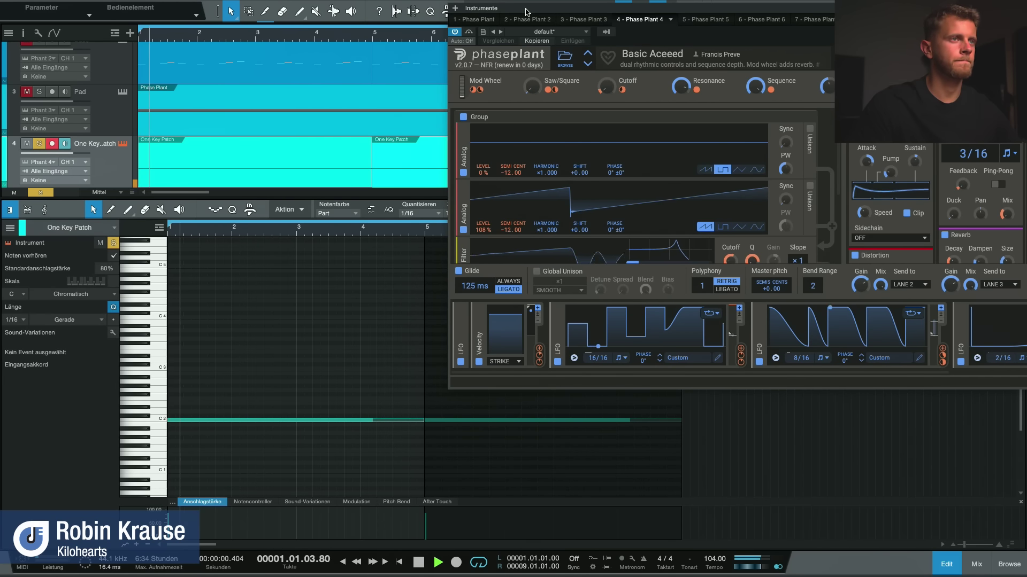
{"action": "scroll", "coordinate": [343, 169], "scroll_direction": "down", "scroll_amount": 2}
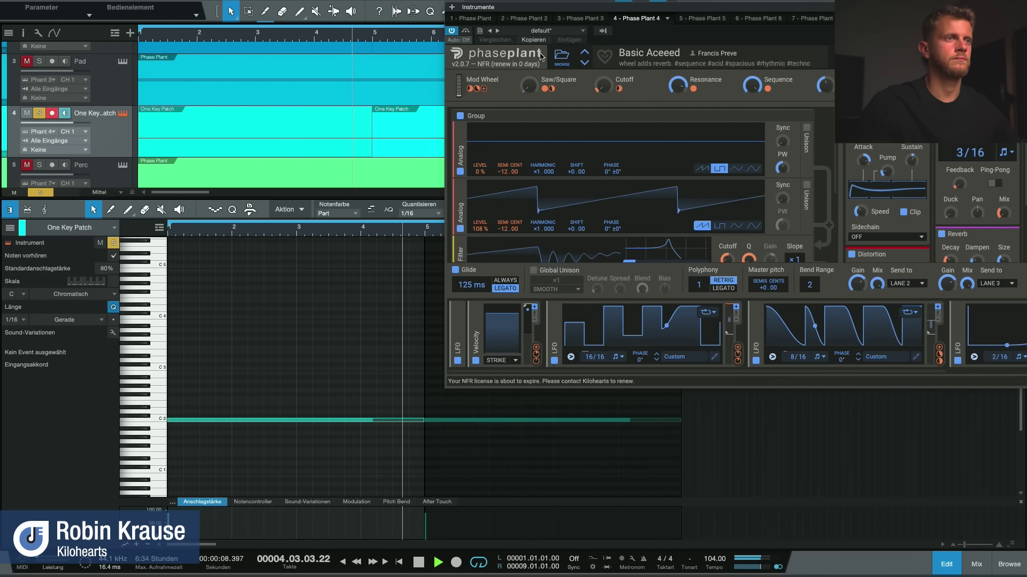
{"action": "key", "text": "space"}
Load the Enemy at the Gates preset from the factory Sequences folder and audition it with the One Key Patch clip
{"action": "left_click_drag", "start_coordinate": [570, 11], "coordinate": [300, 35]}
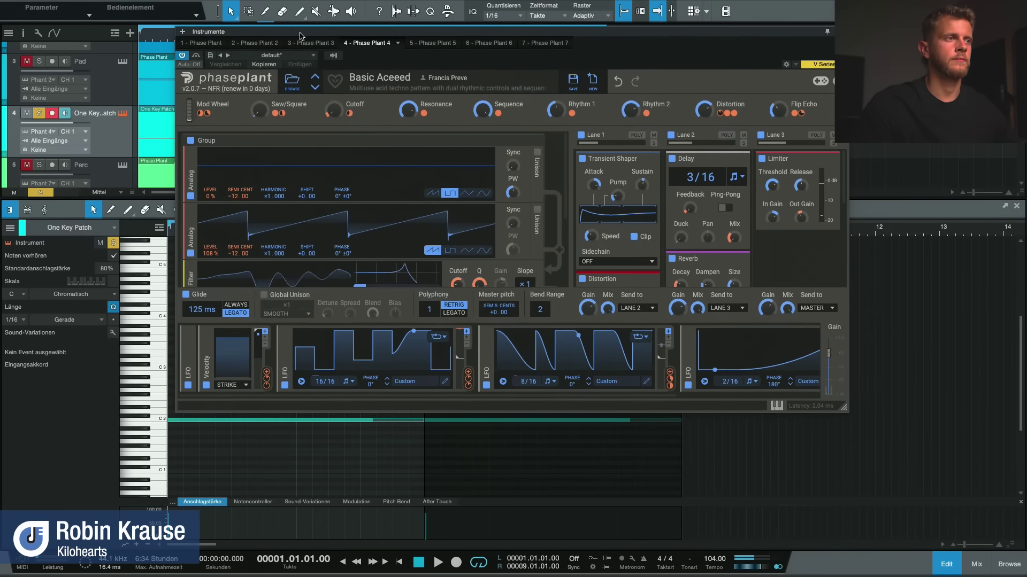
{"action": "left_click", "coordinate": [296, 82]}
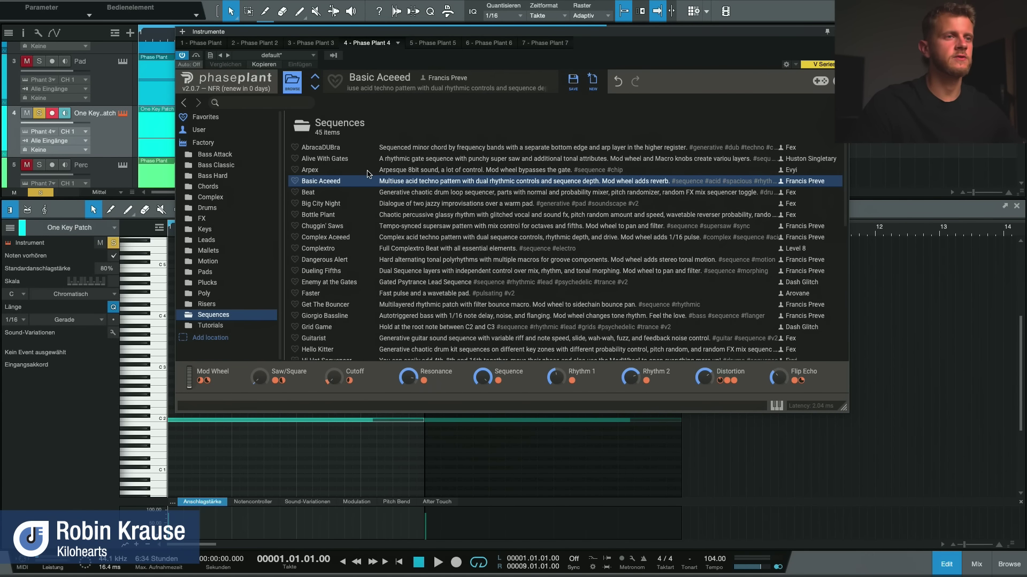
{"action": "left_click_drag", "start_coordinate": [529, 32], "coordinate": [562, 24]}
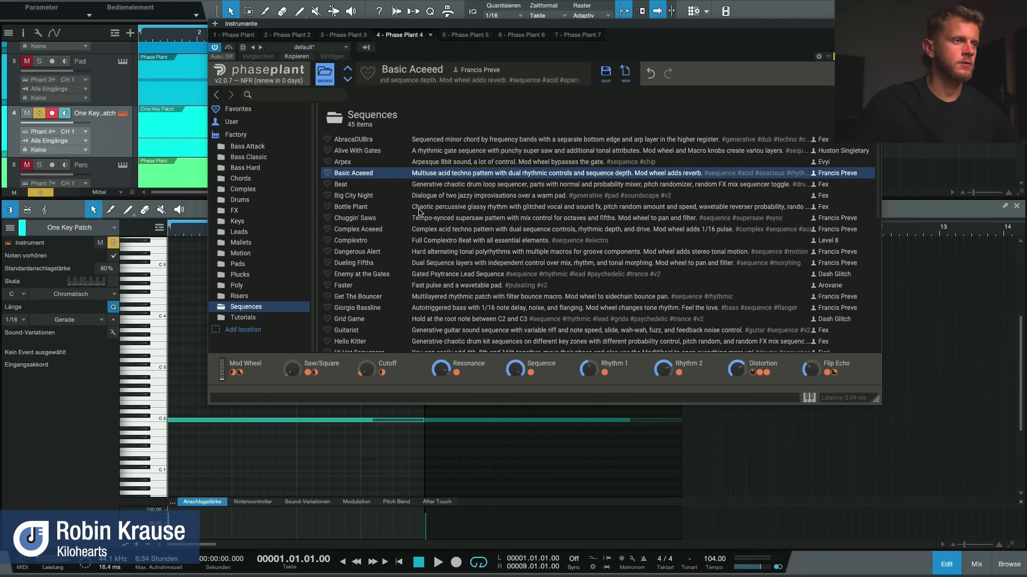
{"action": "scroll", "coordinate": [382, 218], "scroll_direction": "down", "scroll_amount": 2}
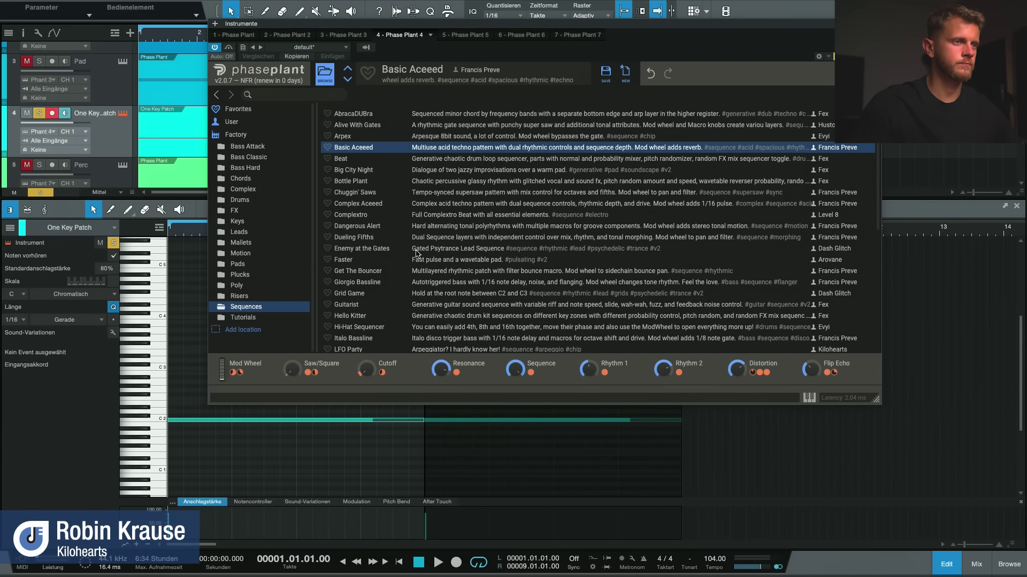
{"action": "left_click", "coordinate": [417, 250]}
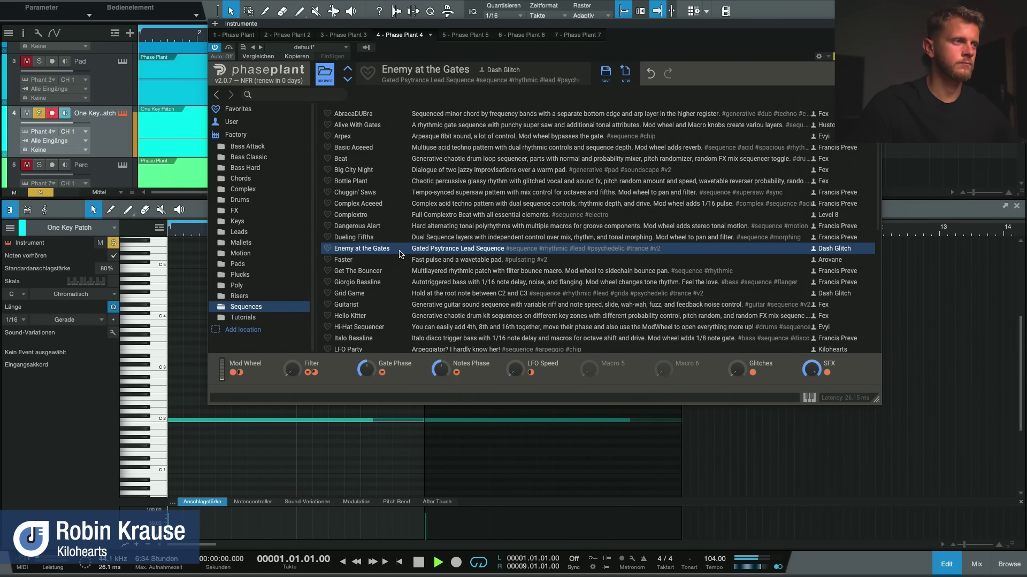
{"action": "scroll", "coordinate": [402, 272], "scroll_direction": "down", "scroll_amount": 2}
{"action": "scroll", "coordinate": [402, 278], "scroll_direction": "down", "scroll_amount": 6}
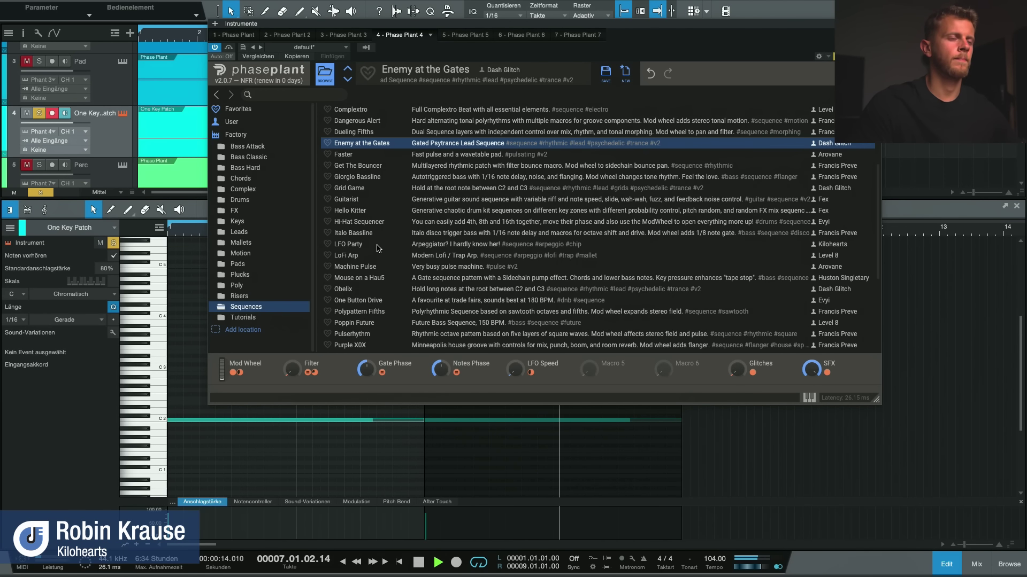
{"action": "key", "text": "space"}
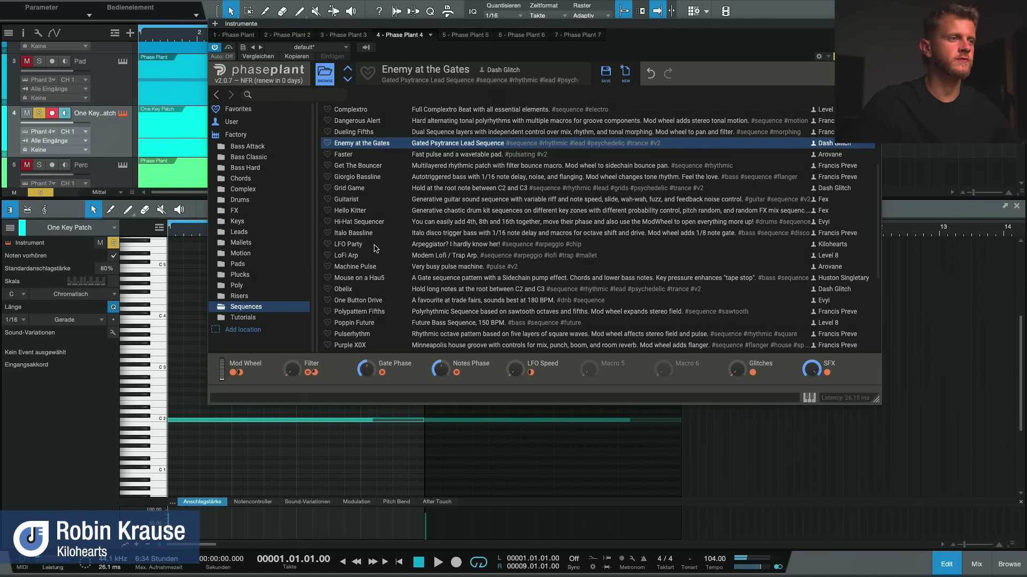
Load and play the LFO Party and LoFi Arp presets from the Sequences folder one after the other on One Key Patch
{"action": "left_click", "coordinate": [376, 245]}
{"action": "key", "text": "space"}
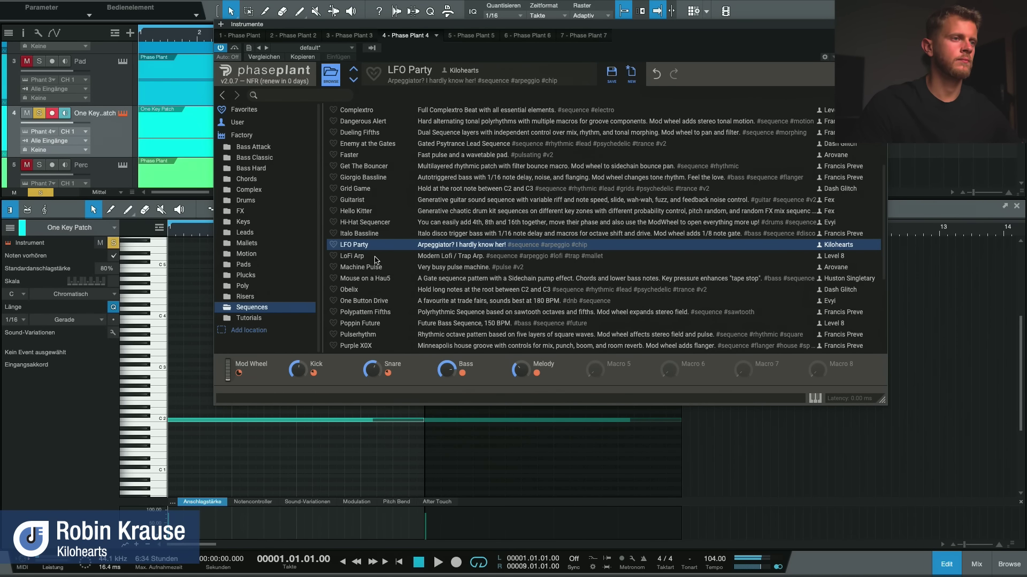
{"action": "left_click", "coordinate": [375, 256]}
{"action": "scroll", "coordinate": [375, 268], "scroll_direction": "down", "scroll_amount": 3}
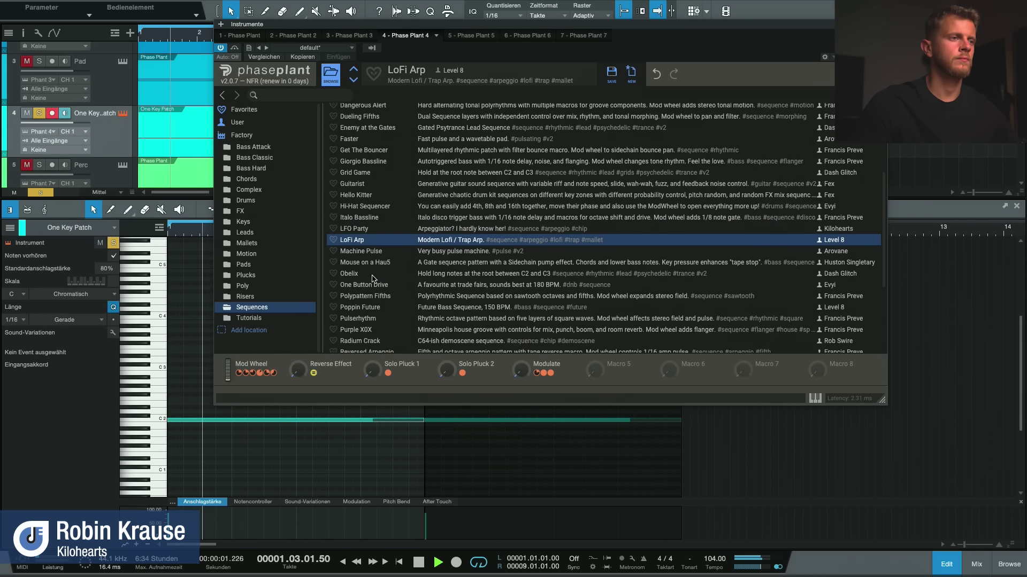
{"action": "key", "text": "space"}
{"action": "key", "text": "space"}
{"action": "key", "text": "space"}
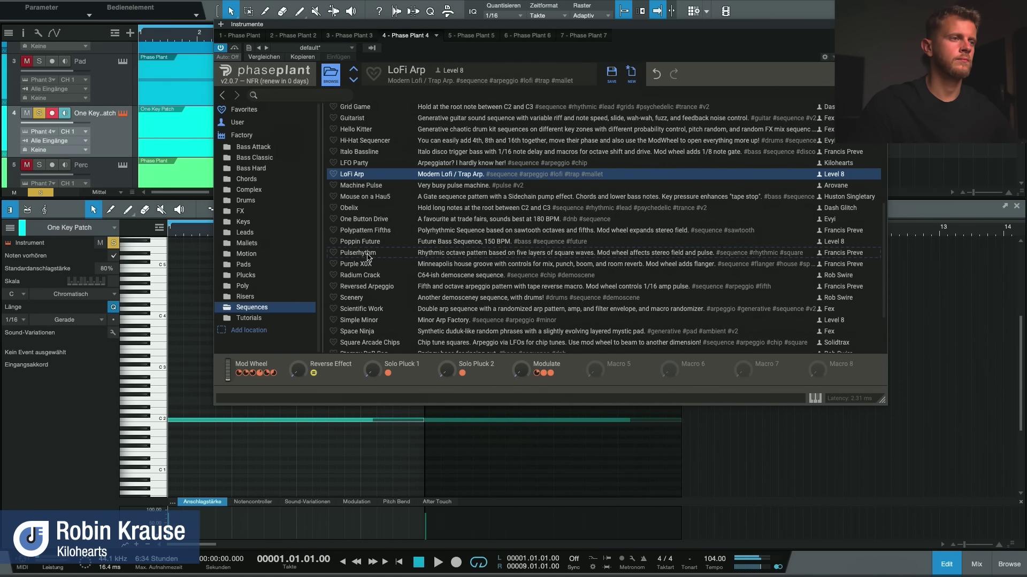
Load the Pulserhythm preset from the Sequences folder and audition it with the One Key Patch clip
{"action": "left_click", "coordinate": [368, 255]}
{"action": "key", "text": "space"}
{"action": "scroll", "coordinate": [374, 246], "scroll_direction": "down", "scroll_amount": 2}
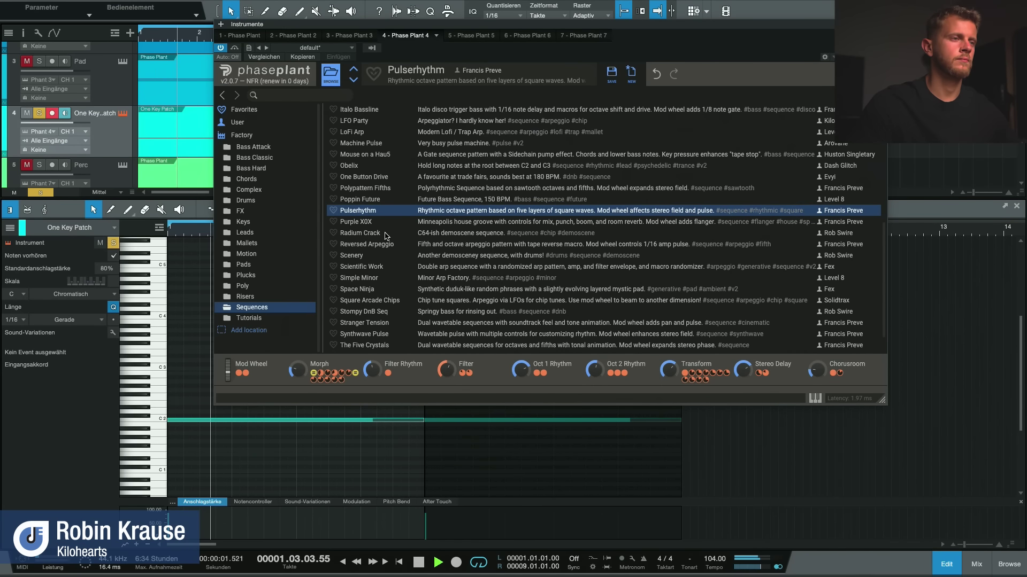
{"action": "key", "text": "space"}
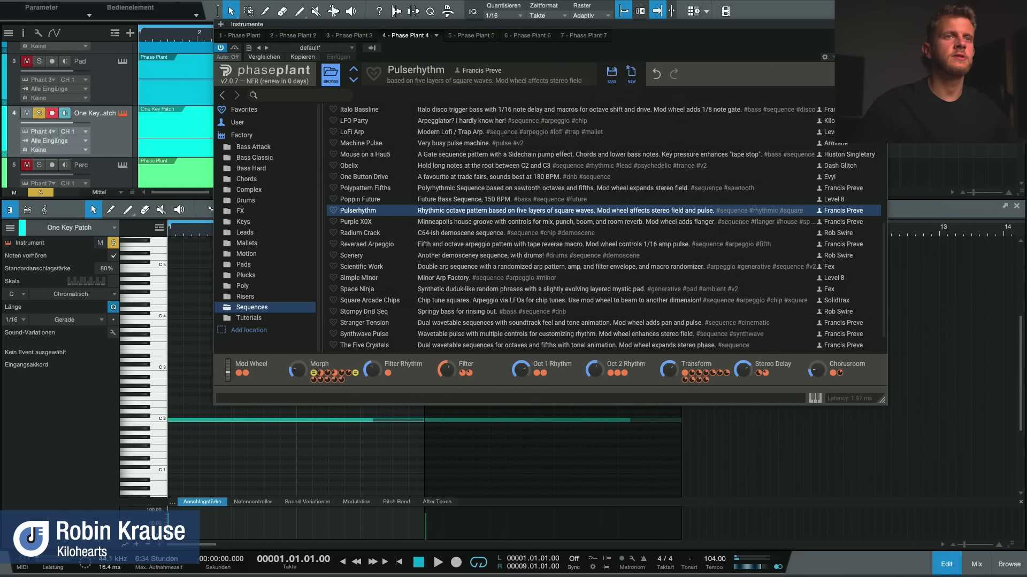
Close the One Key Patch instrument, solo only the Perc track, and open its Phase Plant instrument clear of the track list
{"action": "key", "text": "ctrl+w"}
{"action": "key", "text": "F3"}
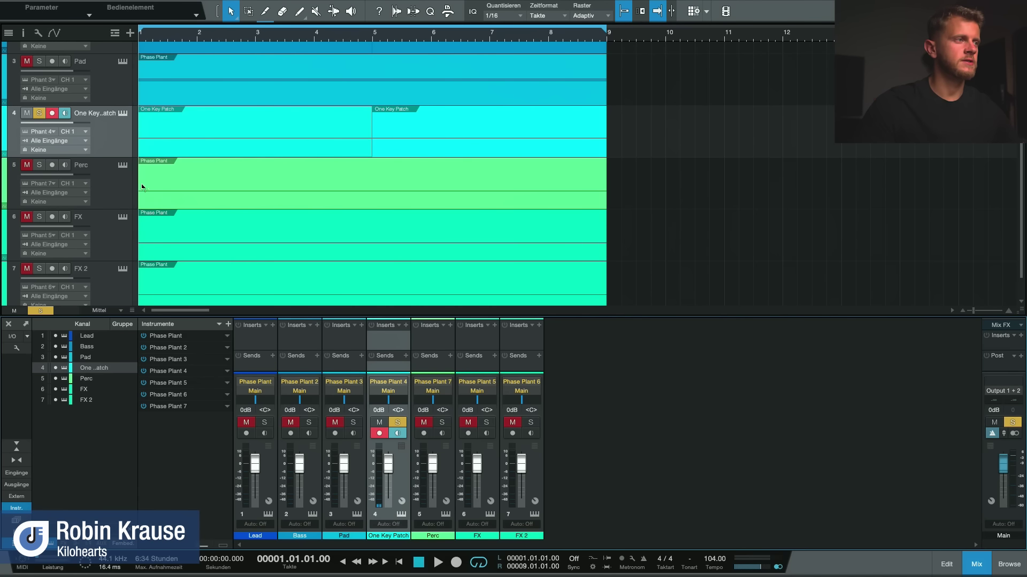
{"action": "left_click", "coordinate": [39, 165]}
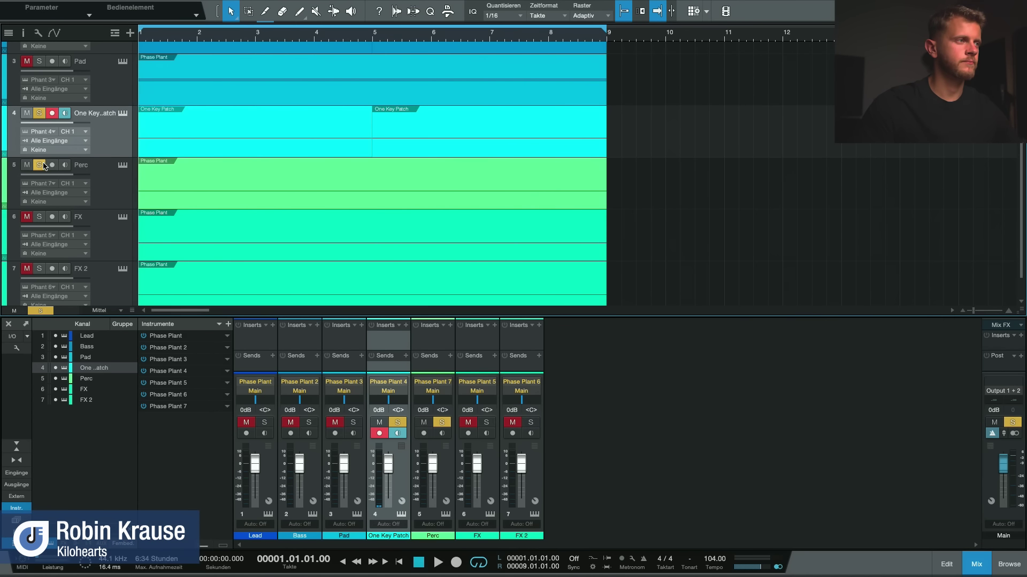
{"action": "left_click", "coordinate": [42, 114]}
{"action": "left_click", "coordinate": [123, 166]}
{"action": "left_click_drag", "start_coordinate": [574, 42], "coordinate": [470, 54]}
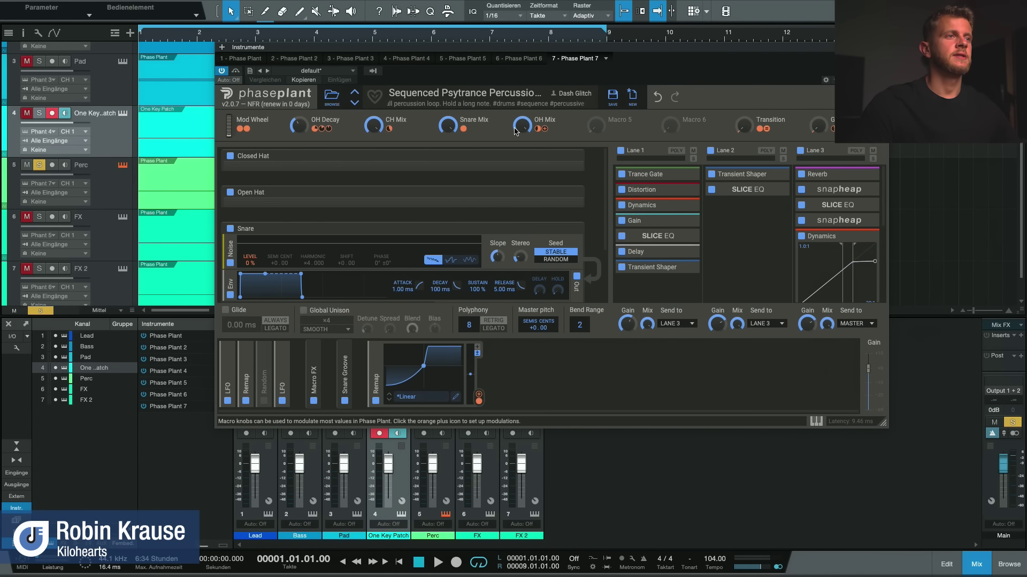
{"action": "left_click_drag", "start_coordinate": [689, 54], "coordinate": [682, 50]}
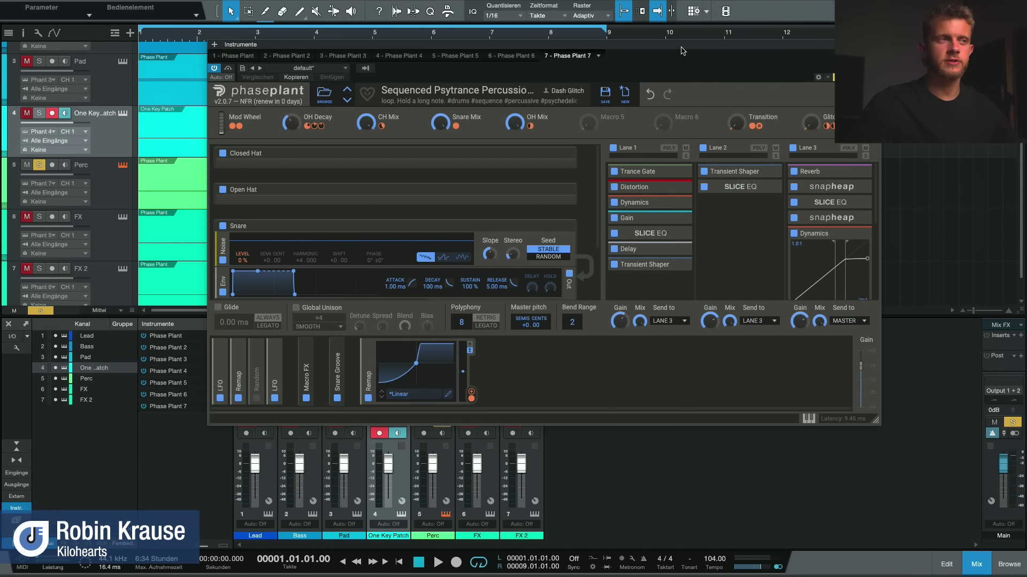
{"action": "left_click_drag", "start_coordinate": [539, 46], "coordinate": [557, 40]}
Open the Perc clip in the note editor and move the Phase Plant window clear of its held note
{"action": "key", "text": "F3"}
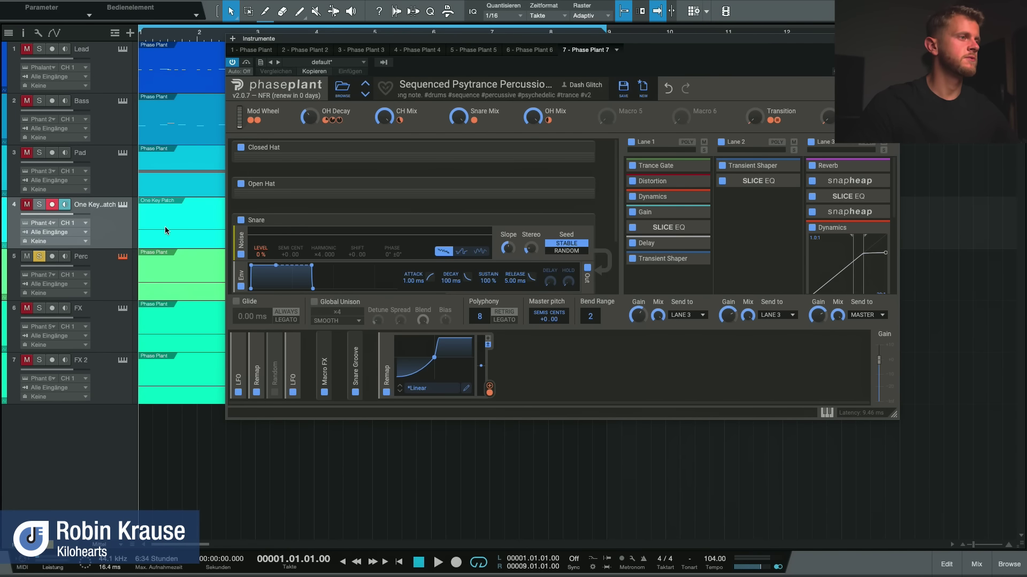
{"action": "left_click", "coordinate": [160, 284]}
{"action": "key", "text": "F2"}
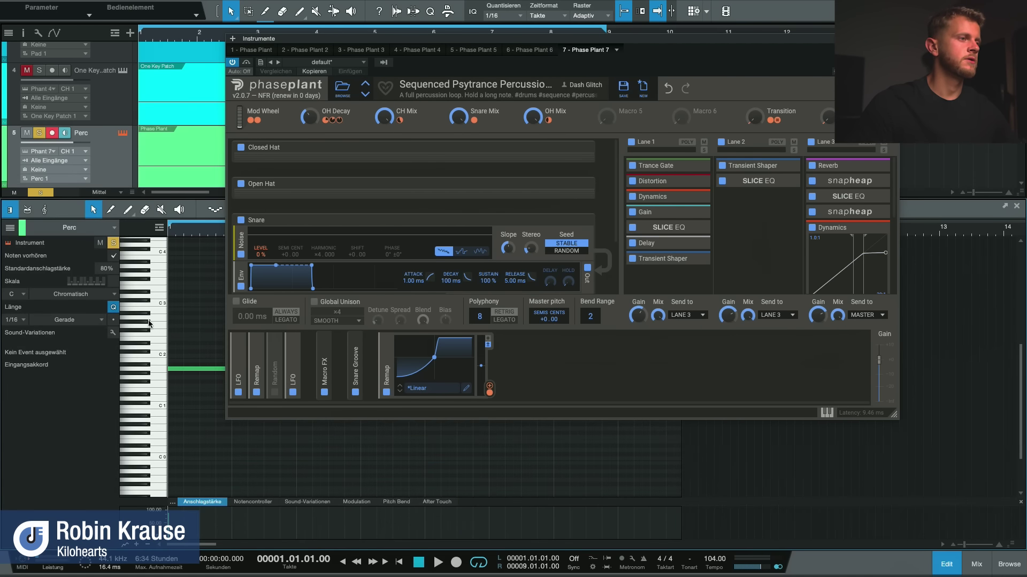
{"action": "left_click_drag", "start_coordinate": [368, 44], "coordinate": [553, 13]}
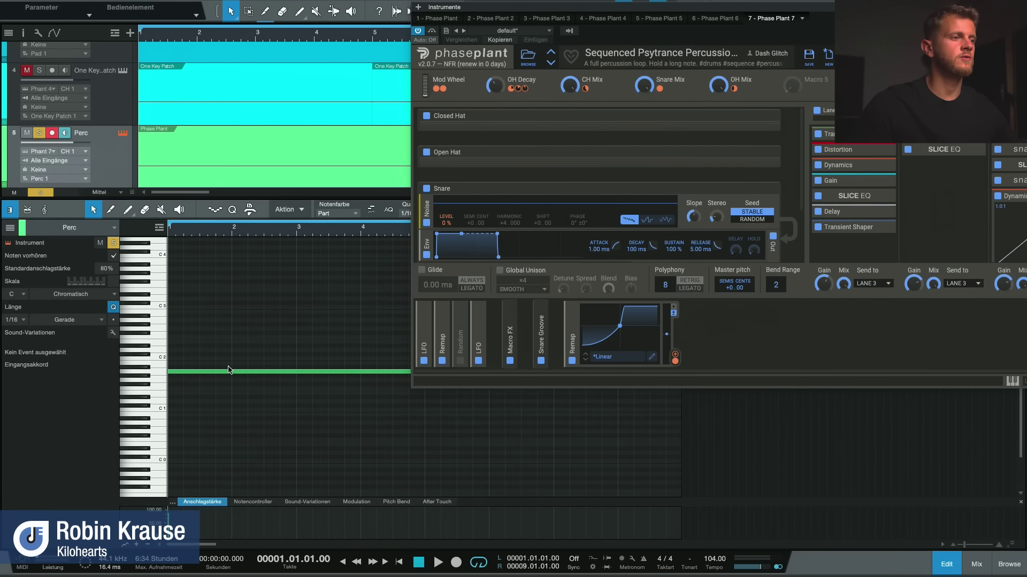
{"action": "scroll", "coordinate": [217, 389], "scroll_direction": "up", "scroll_amount": 2}
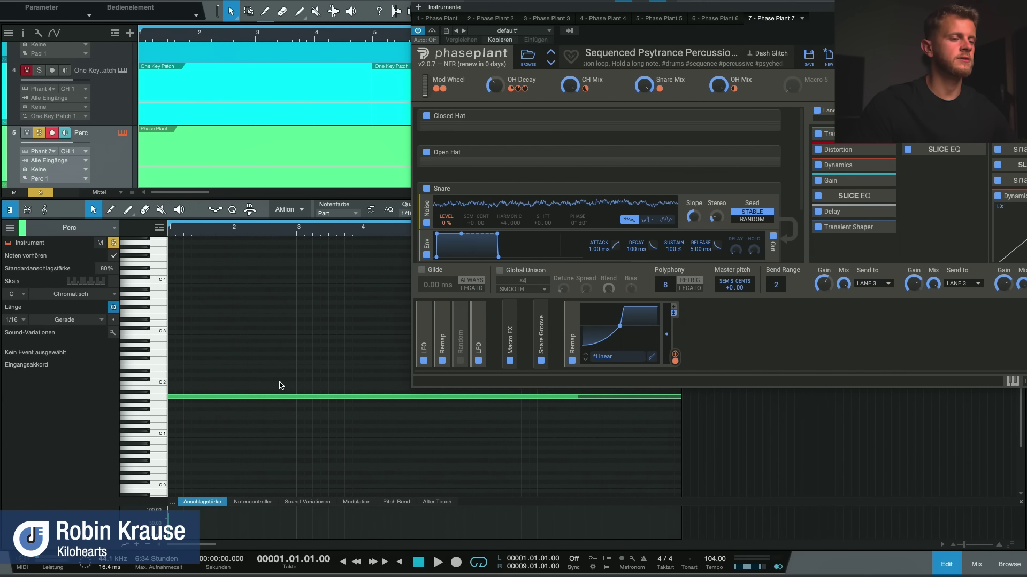
Audition the Sequenced Psytrance Percussion preset with the Perc clip while keeping its window in view, and stop playback
{"action": "left_click_drag", "start_coordinate": [610, 10], "coordinate": [539, 13]}
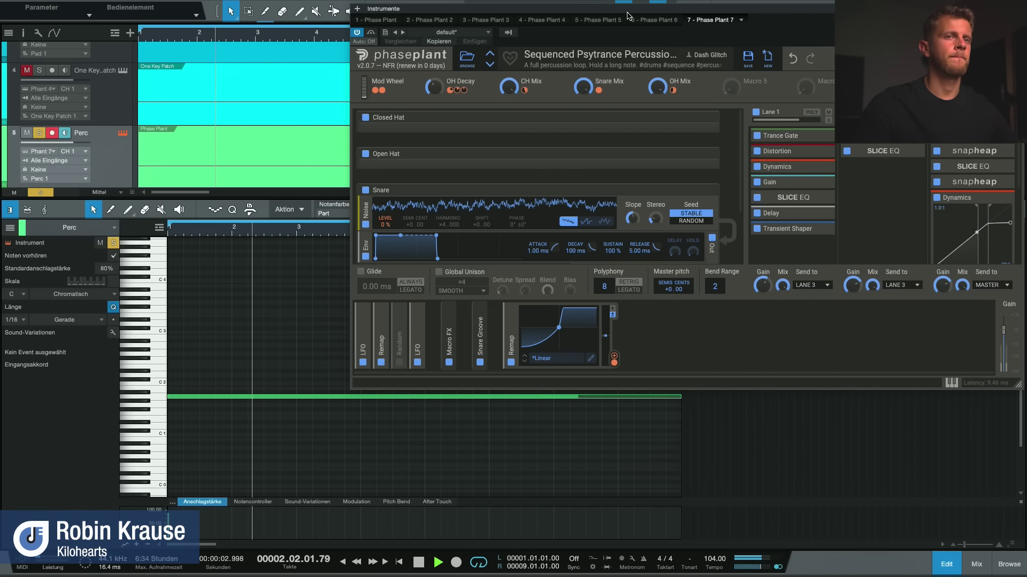
{"action": "left_click_drag", "start_coordinate": [628, 13], "coordinate": [608, 10]}
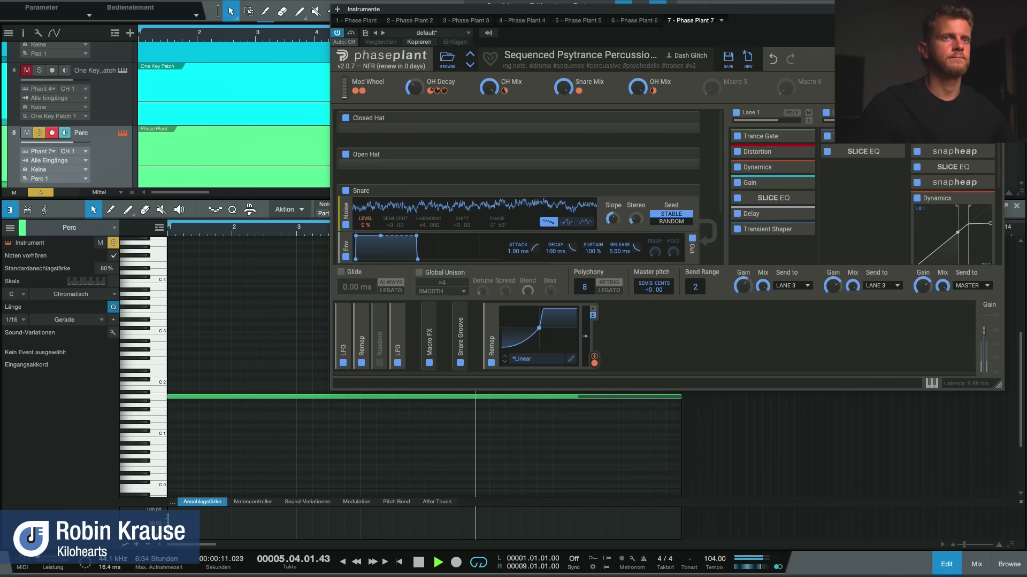
{"action": "key", "text": "space"}
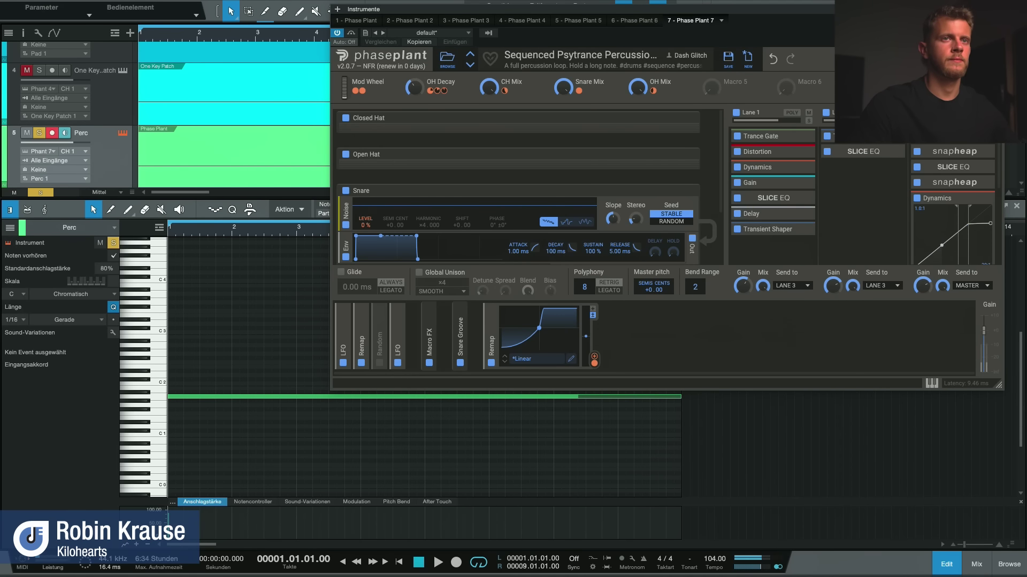
Close the Perc instrument, bring back the mixer, unsolo Perc, and open the FX track's Phase Plant instrument beside the track list
{"action": "key", "text": "Escape"}
{"action": "key", "text": "F3"}
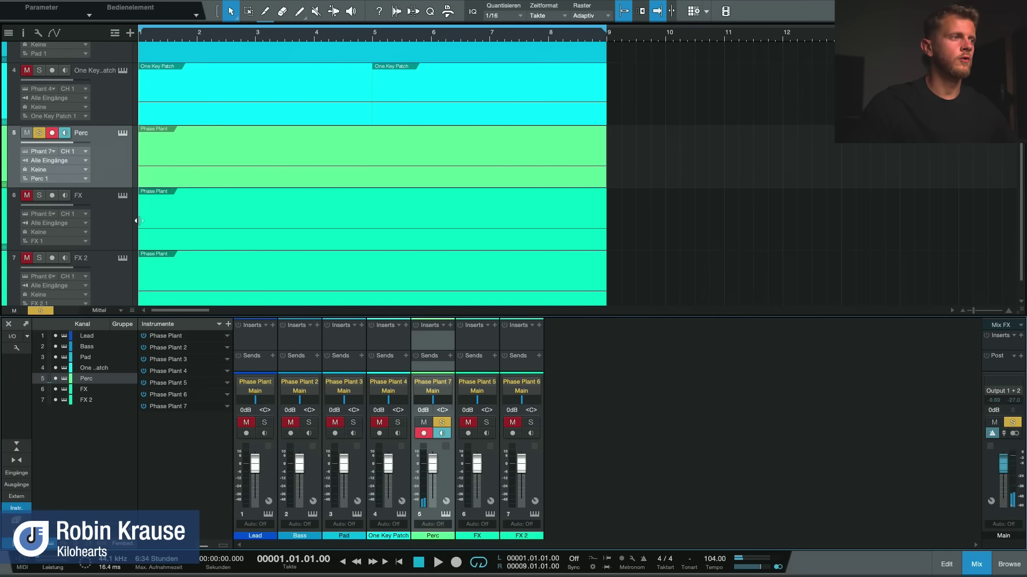
{"action": "scroll", "coordinate": [182, 177], "scroll_direction": "down", "scroll_amount": 2}
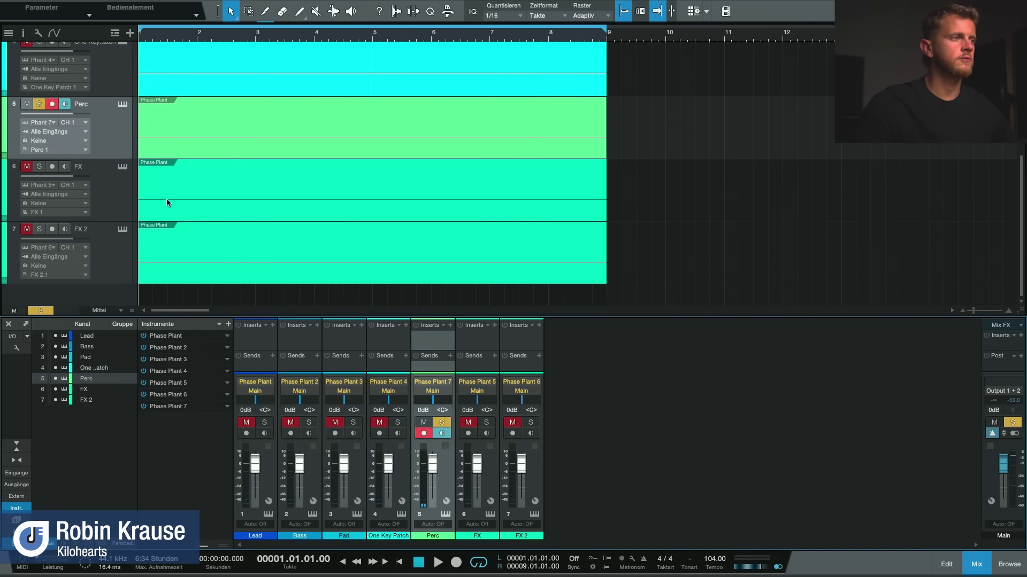
{"action": "left_click", "coordinate": [40, 104]}
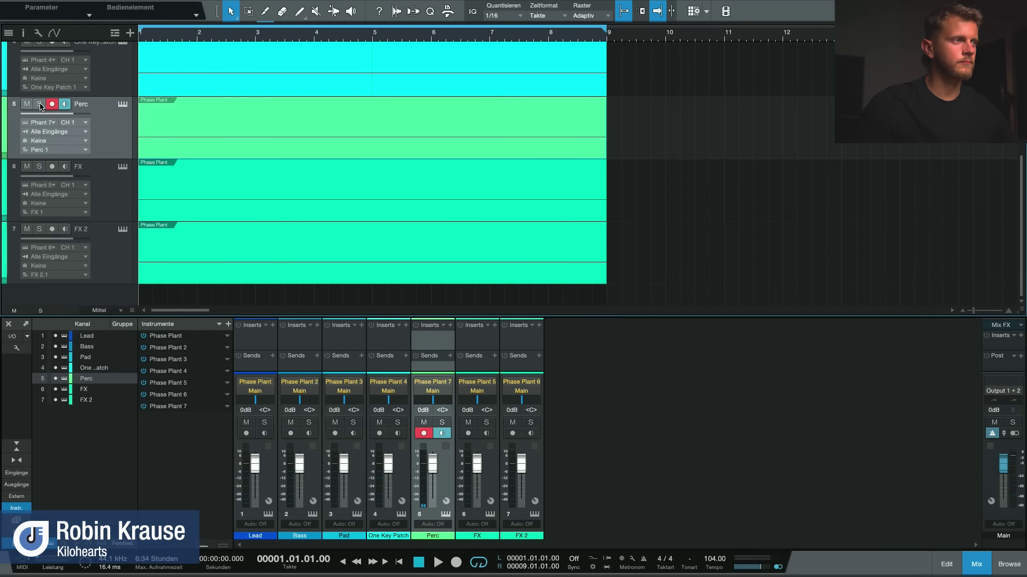
{"action": "left_click", "coordinate": [123, 167]}
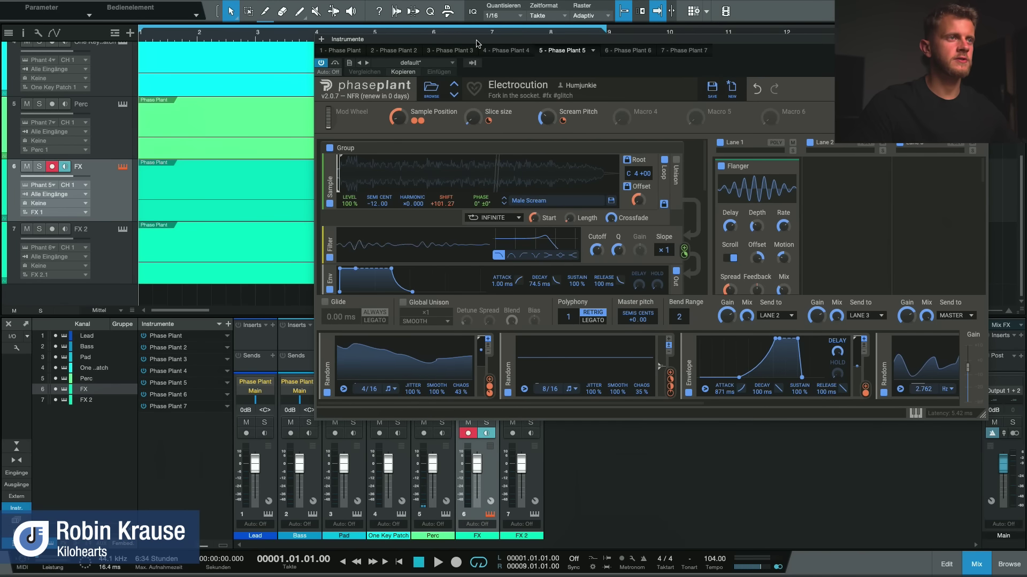
{"action": "left_click_drag", "start_coordinate": [477, 42], "coordinate": [466, 39]}
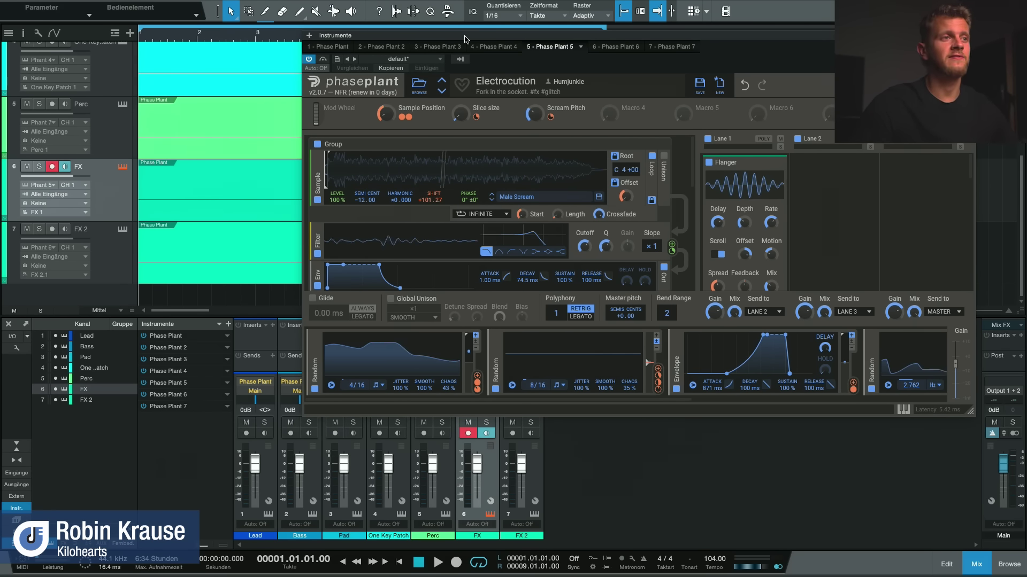
{"action": "left_click_drag", "start_coordinate": [554, 38], "coordinate": [490, 35]}
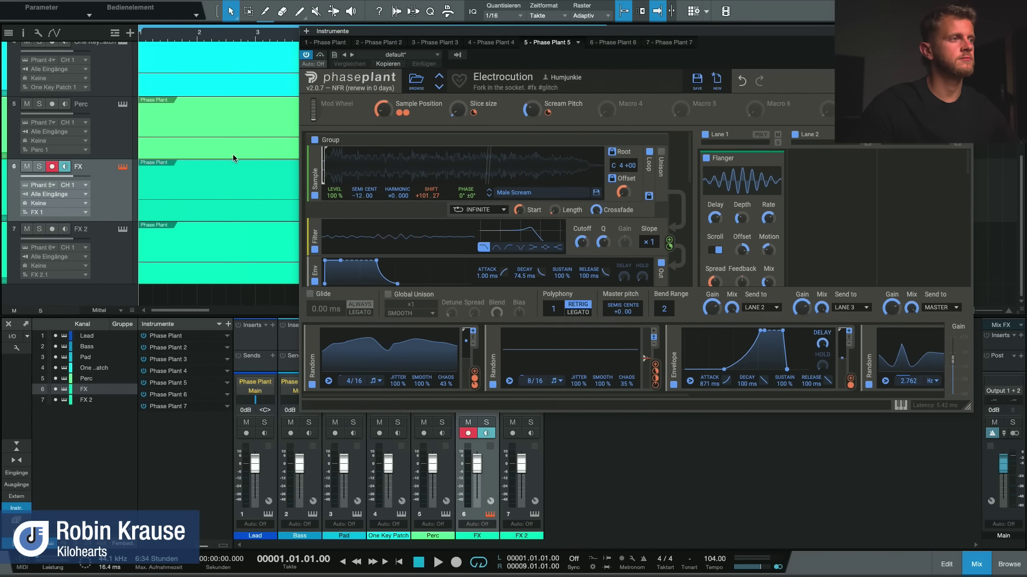
Solo the FX track, audition its Electrocution preset, stop playback, and unsolo the track
{"action": "left_click", "coordinate": [40, 166]}
{"action": "key", "text": "space"}
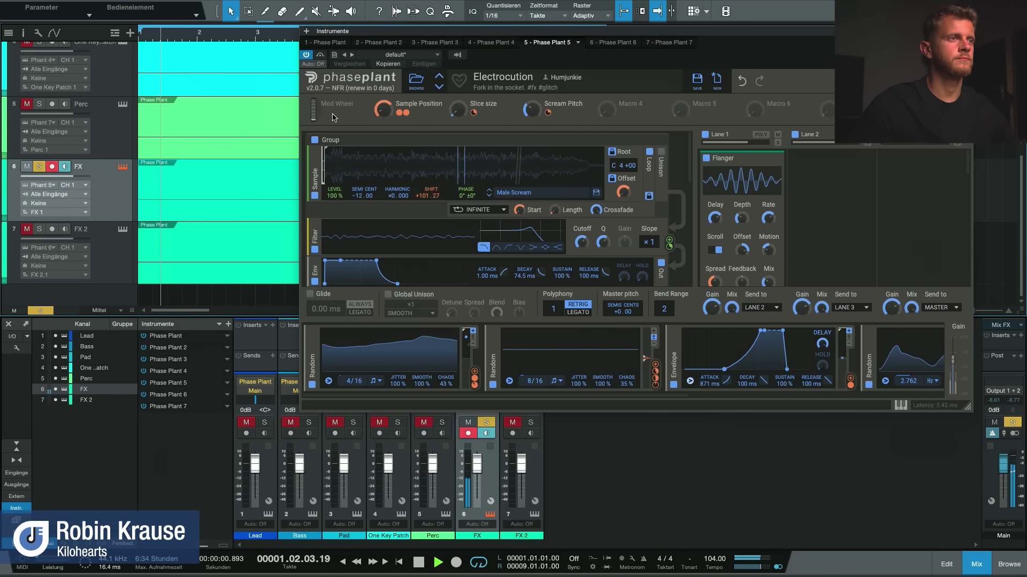
{"action": "left_click_drag", "start_coordinate": [453, 35], "coordinate": [444, 32]}
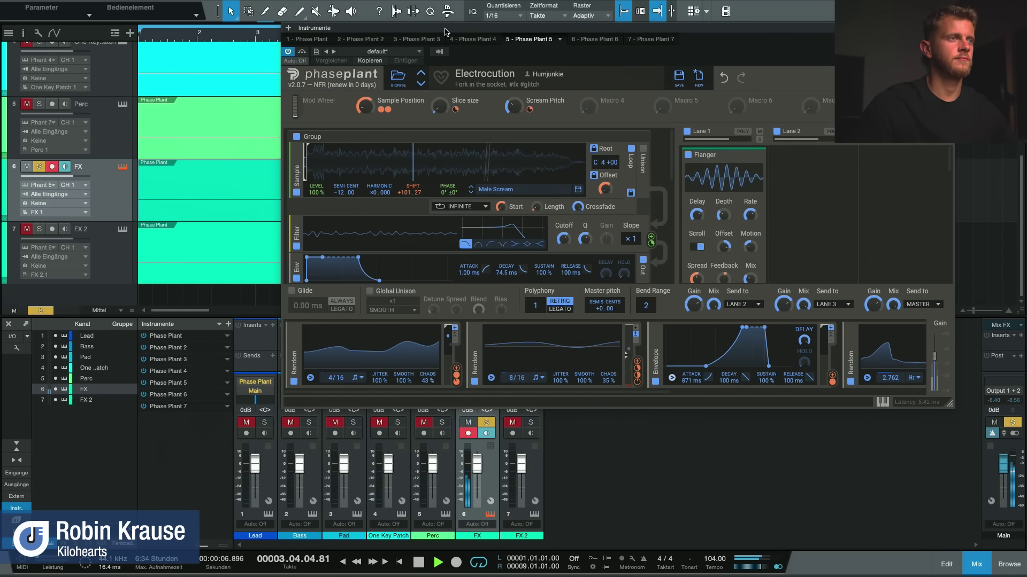
{"action": "key", "text": "space"}
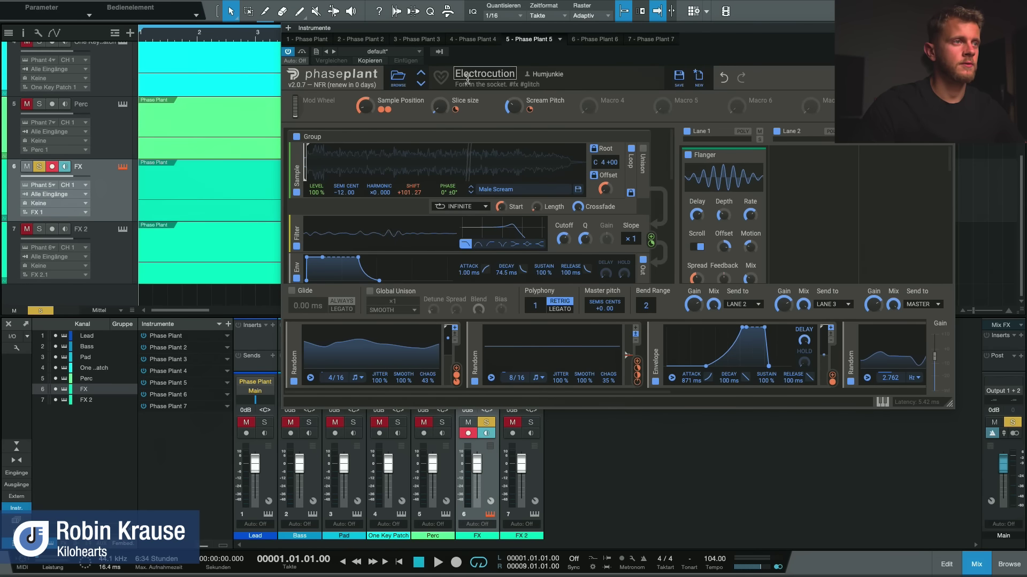
{"action": "left_click", "coordinate": [40, 167]}
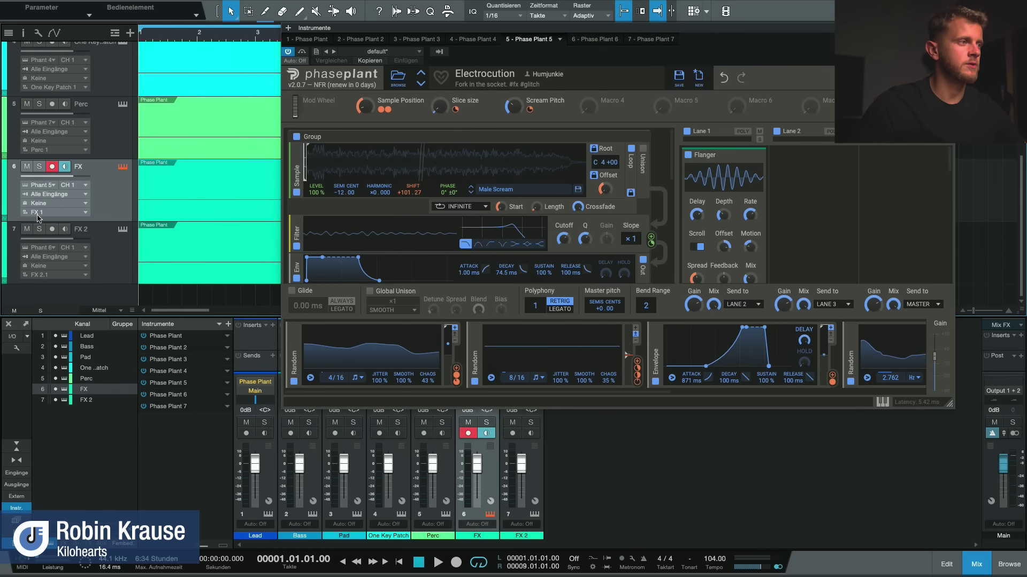
Solo the FX 2 track, open its Phase Plant instrument, and audition the Vintage Arcade preset with the clip
{"action": "left_click", "coordinate": [39, 229]}
{"action": "left_click", "coordinate": [92, 238]}
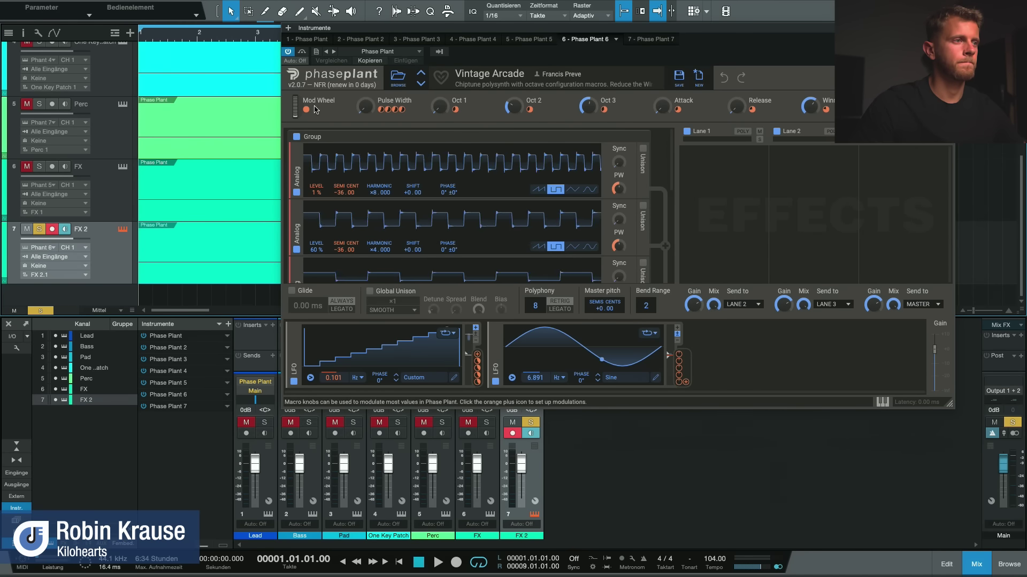
{"action": "left_click_drag", "start_coordinate": [470, 31], "coordinate": [480, 32]}
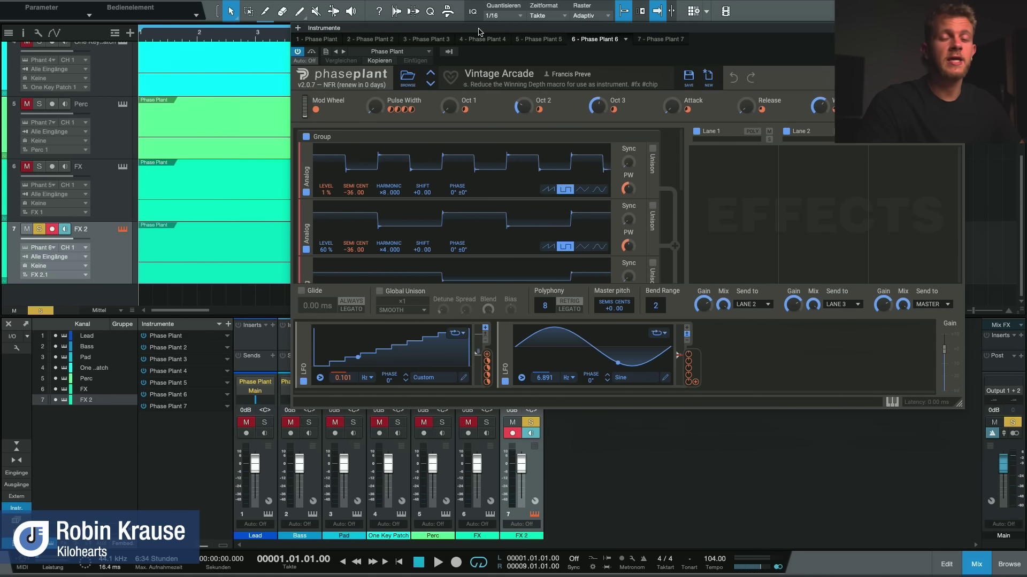
{"action": "left_click_drag", "start_coordinate": [479, 32], "coordinate": [474, 42]}
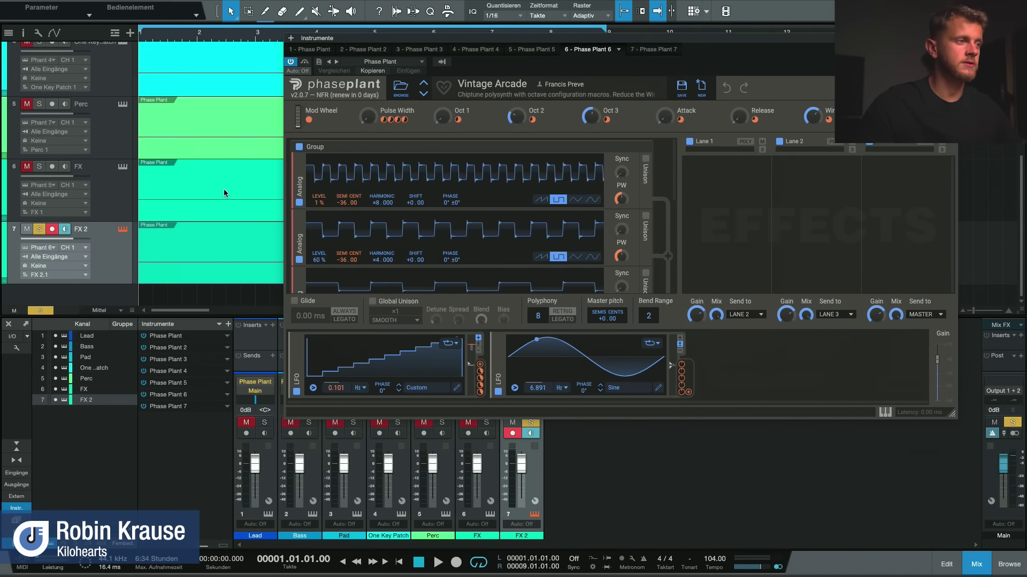
{"action": "key", "text": "space"}
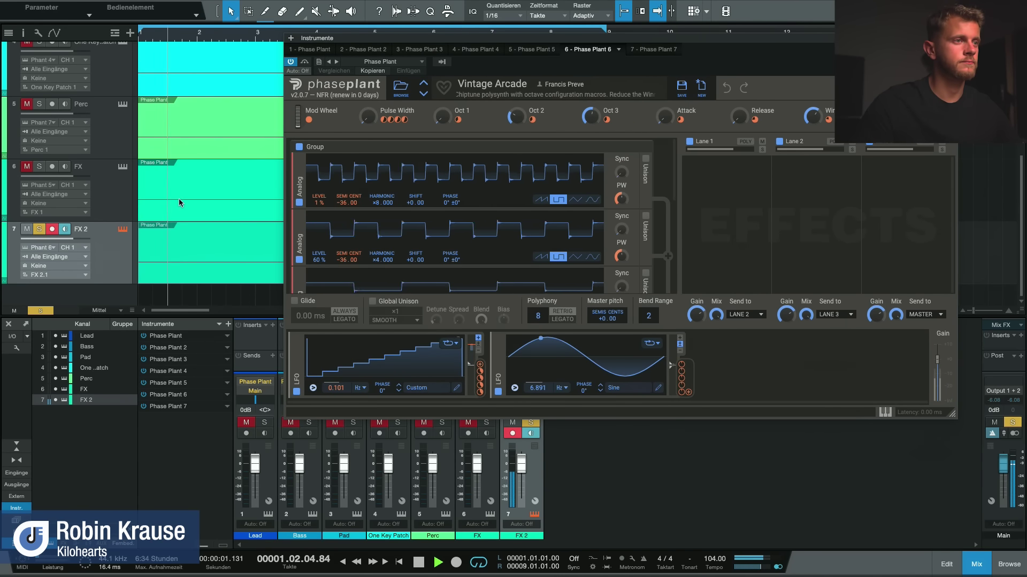
{"action": "key", "text": "space"}
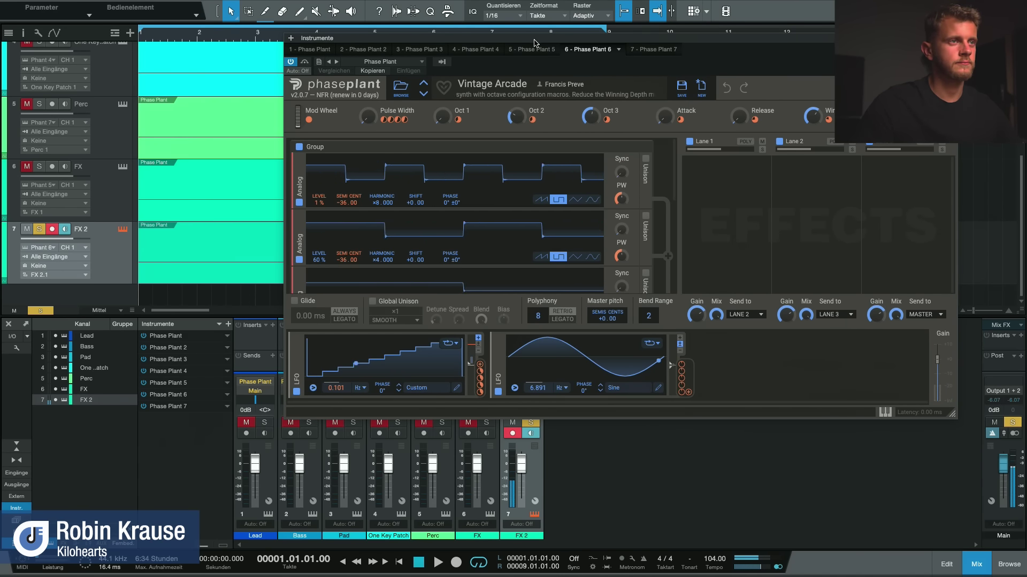
Close the FX 2 instrument, switch the solo from FX 2 to FX, and open the FX track's Phase Plant instrument
{"action": "left_click_drag", "start_coordinate": [533, 43], "coordinate": [522, 40]}
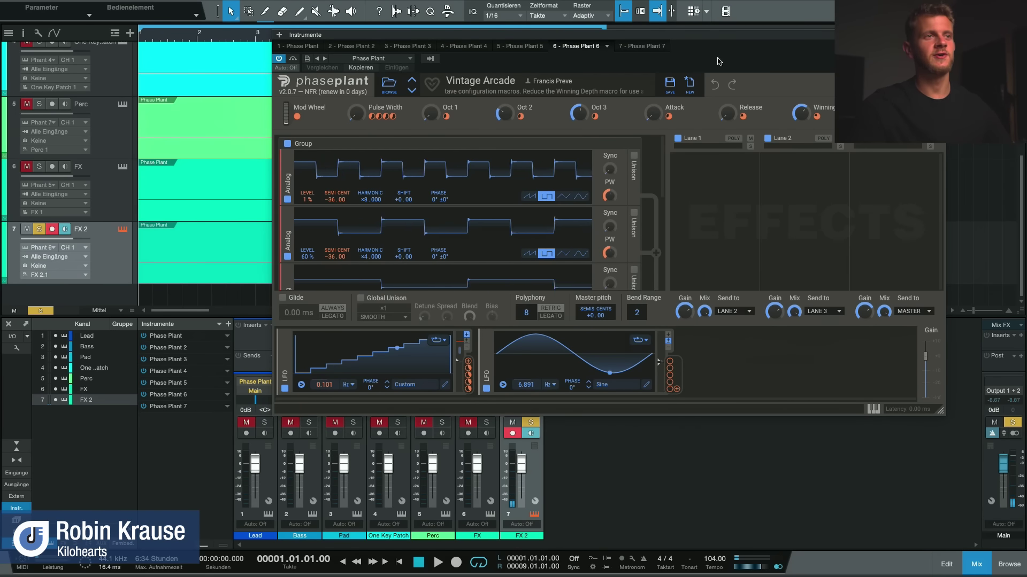
{"action": "left_click_drag", "start_coordinate": [718, 35], "coordinate": [688, 37]}
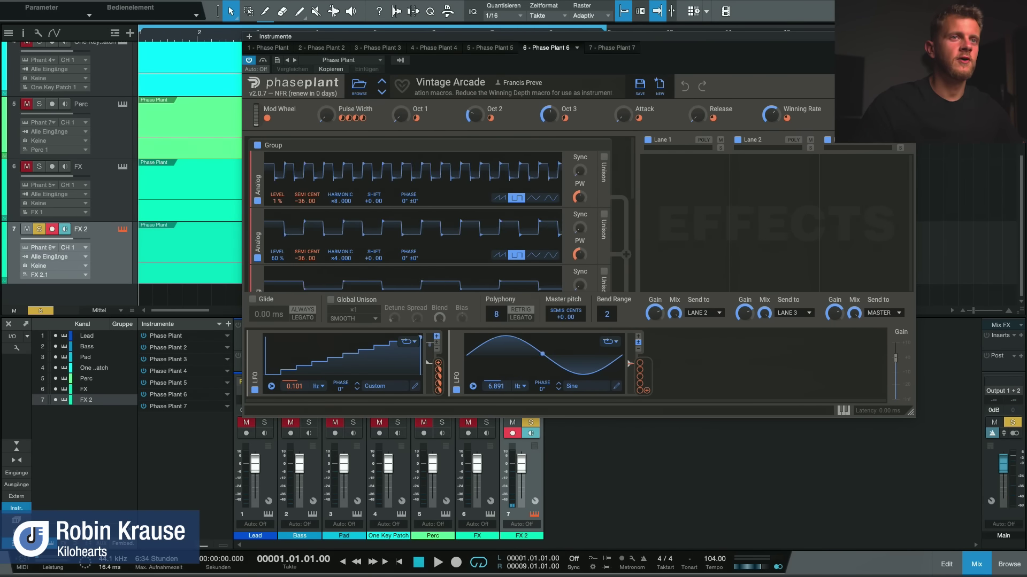
{"action": "left_click", "coordinate": [909, 36]}
{"action": "left_click", "coordinate": [40, 166]}
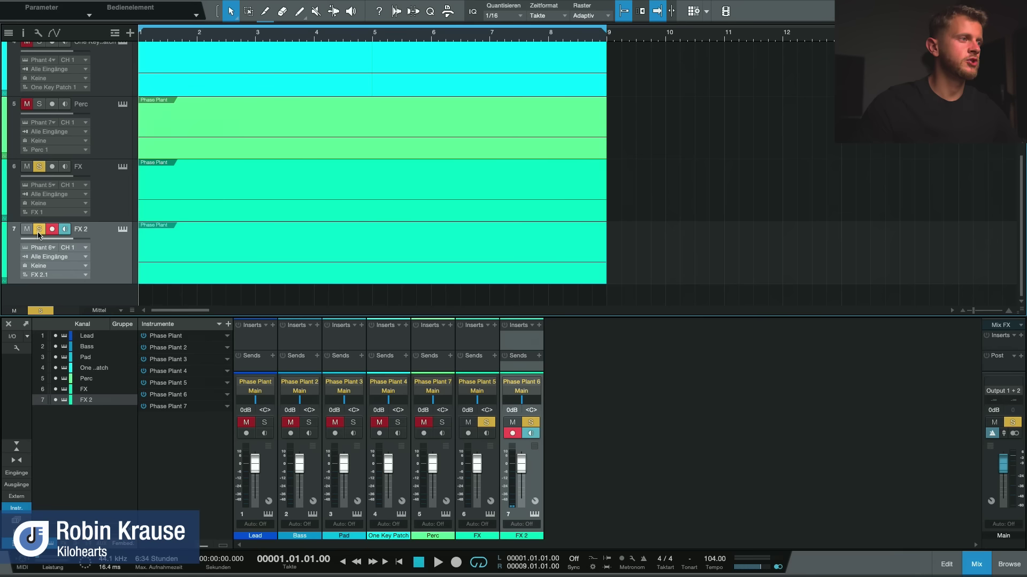
{"action": "left_click", "coordinate": [121, 168]}
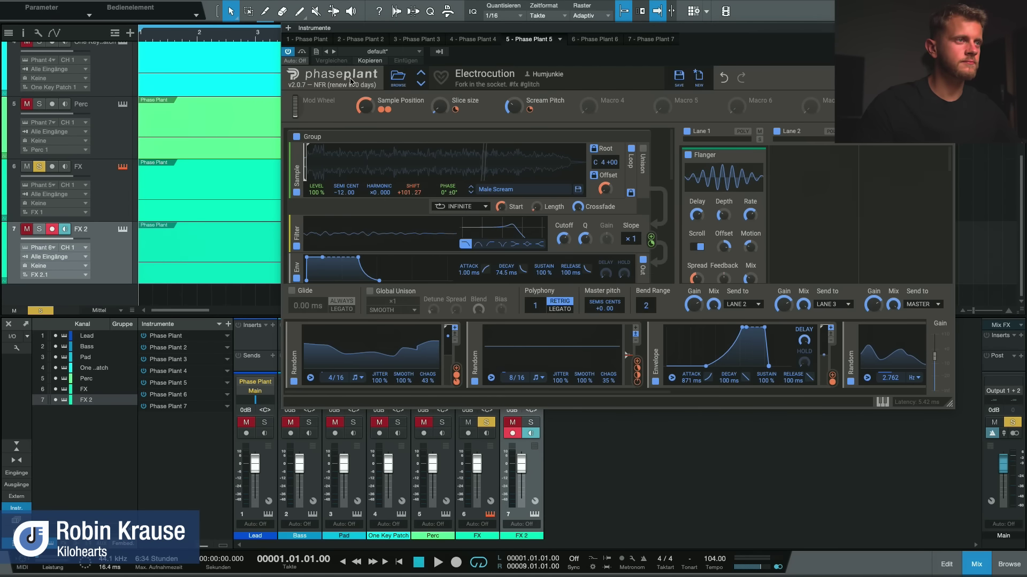
Load the Chemical Bomb preset from the factory FX folder and audition it on the FX track
{"action": "left_click", "coordinate": [398, 78]}
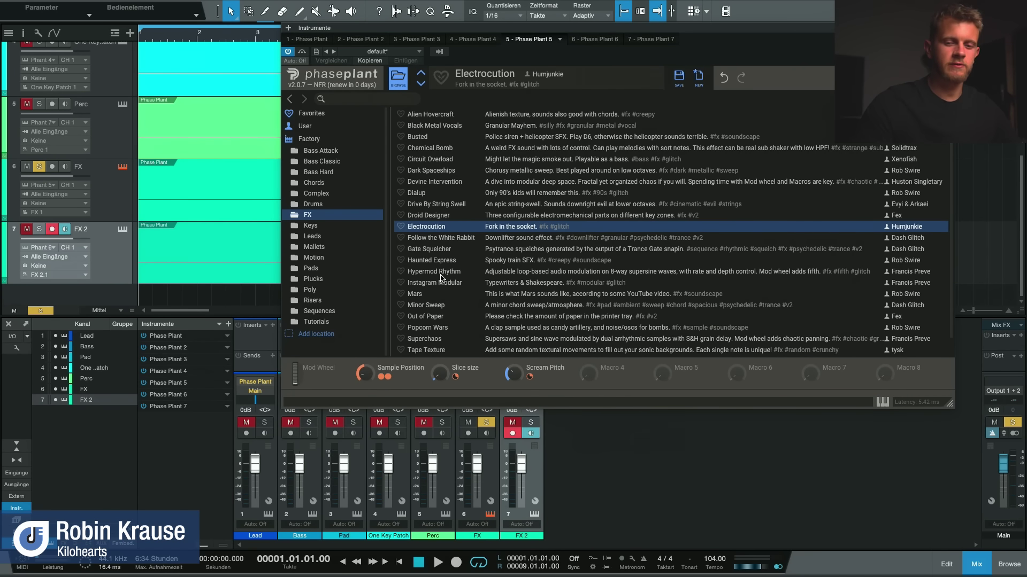
{"action": "scroll", "coordinate": [437, 279], "scroll_direction": "down", "scroll_amount": 1}
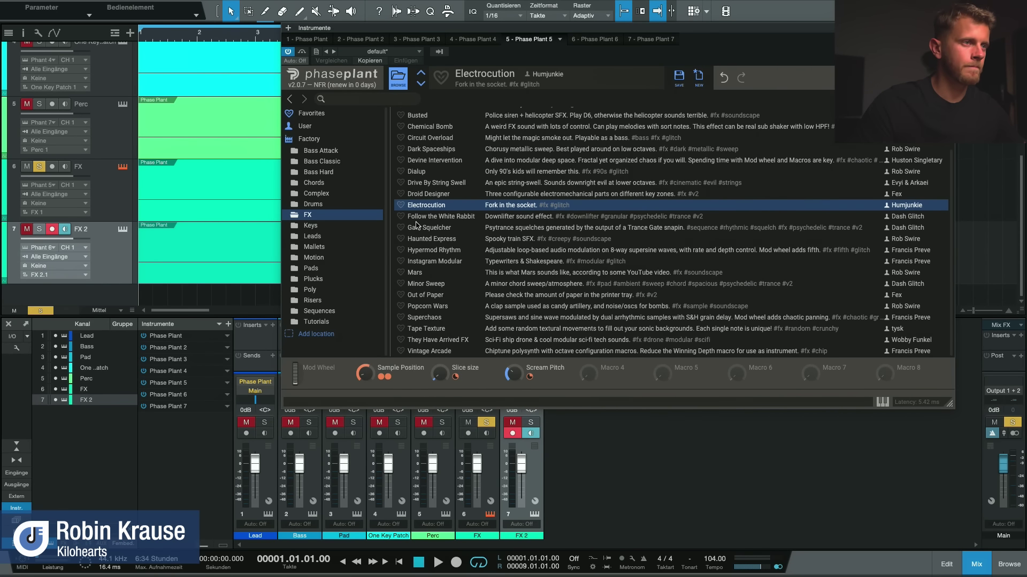
{"action": "scroll", "coordinate": [426, 227], "scroll_direction": "up", "scroll_amount": 2}
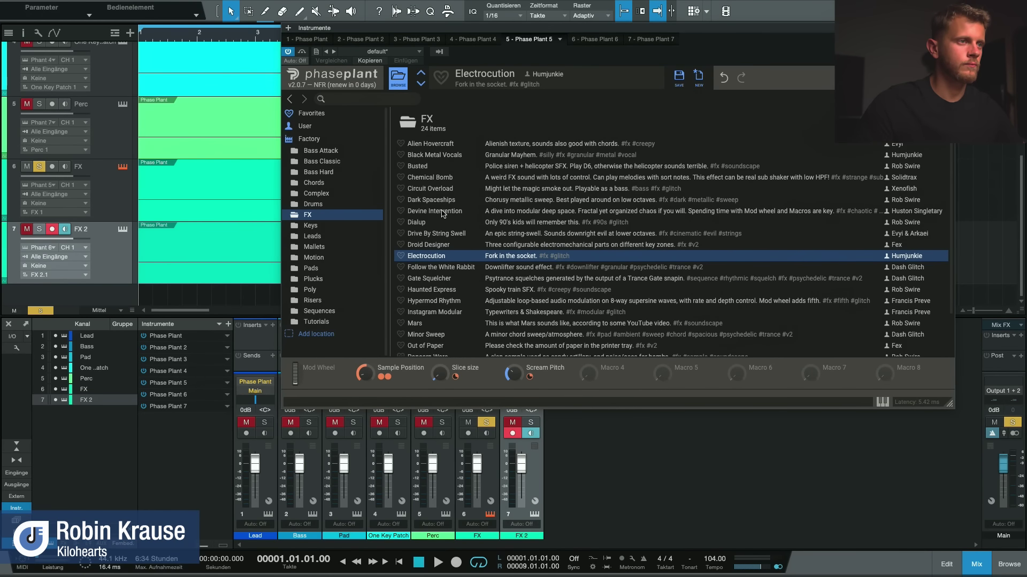
{"action": "left_click", "coordinate": [434, 180]}
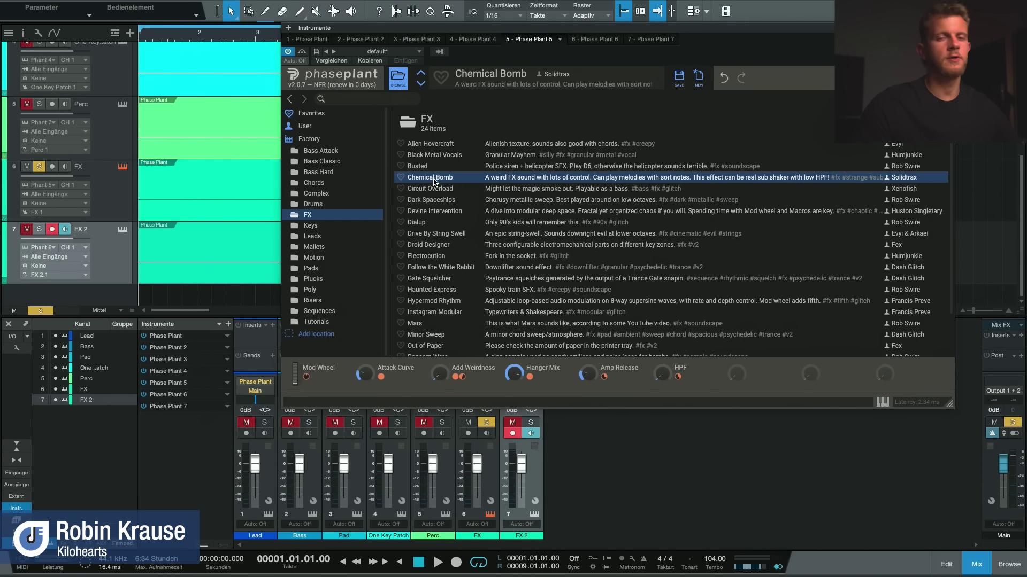
{"action": "key", "text": "space"}
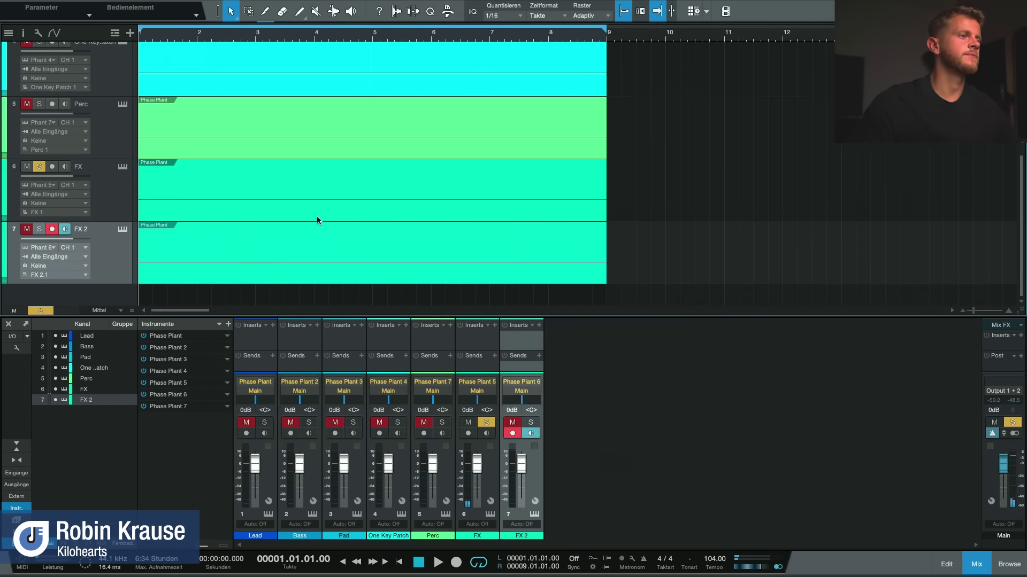
Unsolo the FX track in a compact track view and add a new Phase Plant instrument track below FX 2
{"action": "key", "text": "shift+w"}
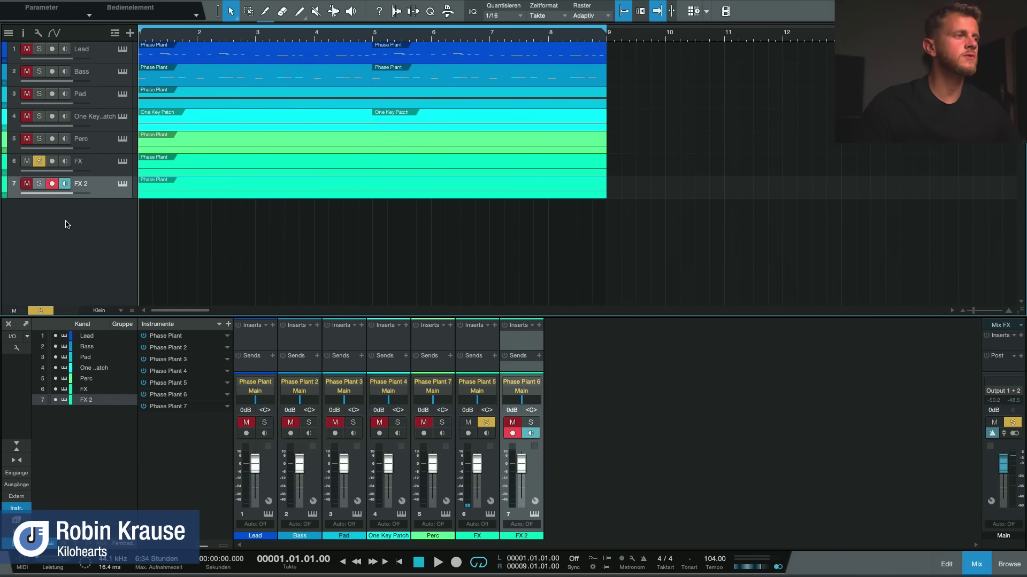
{"action": "left_click", "coordinate": [40, 162]}
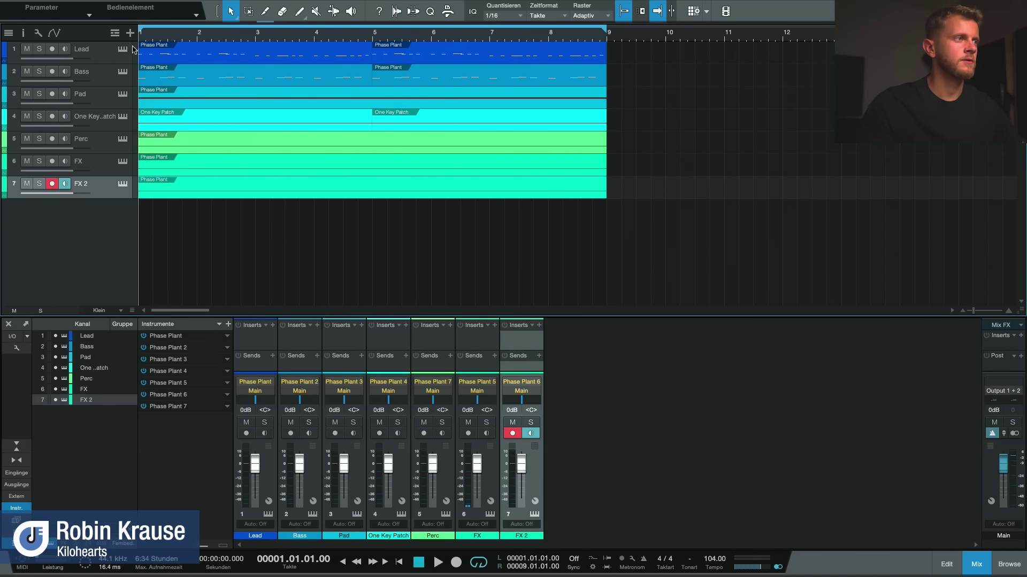
{"action": "left_click", "coordinate": [1009, 564]}
{"action": "left_click_drag", "start_coordinate": [869, 245], "coordinate": [328, 252]}
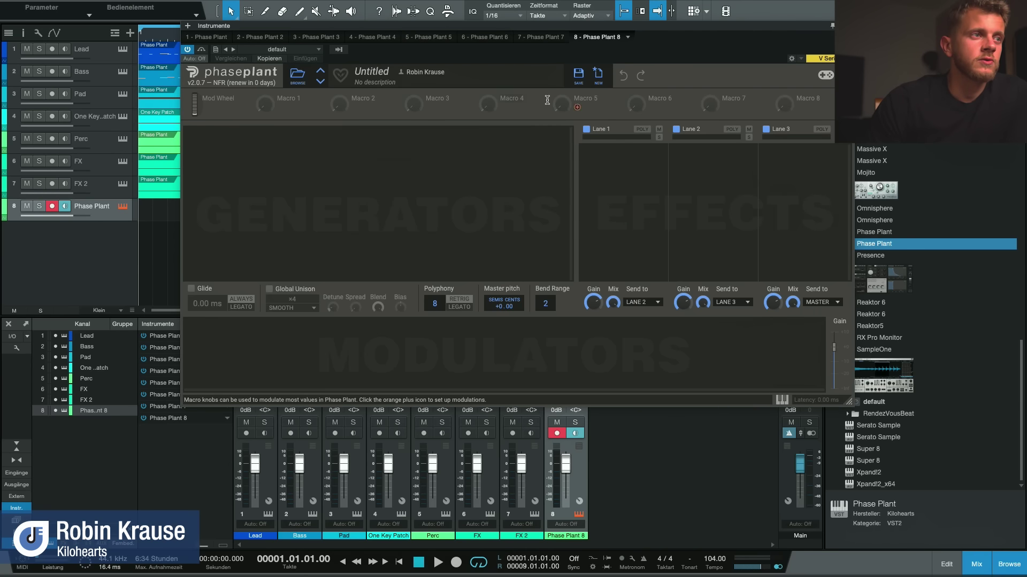
Examine the factory preset library of the new Phase Plant instance and return to the empty patch
{"action": "left_click_drag", "start_coordinate": [529, 27], "coordinate": [517, 24]}
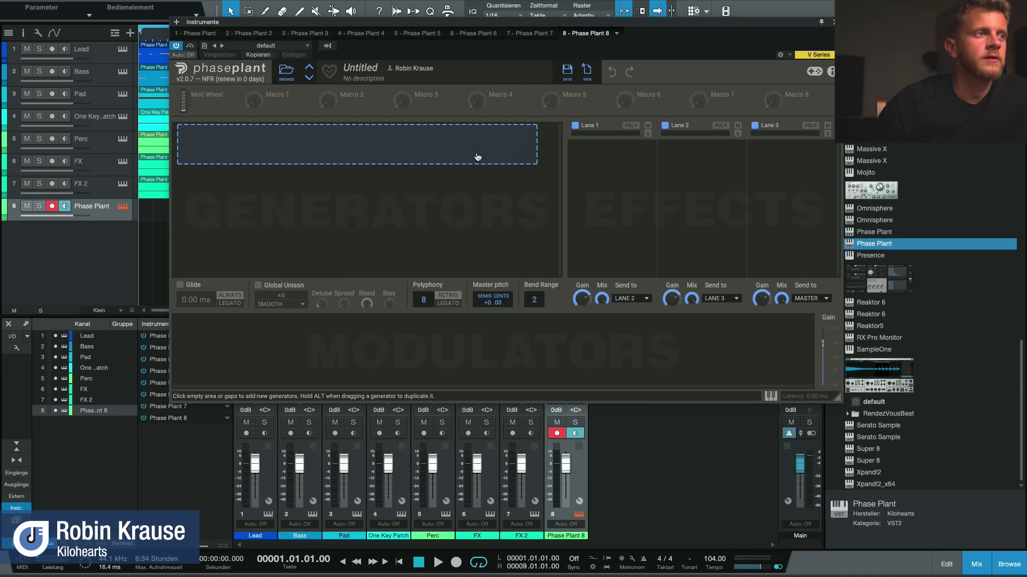
{"action": "left_click_drag", "start_coordinate": [463, 26], "coordinate": [457, 31]}
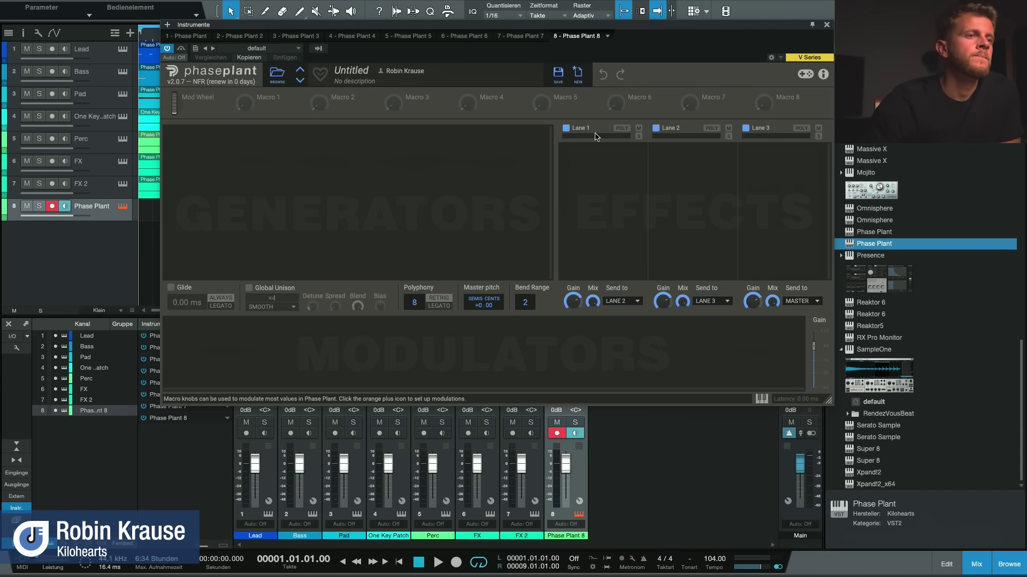
{"action": "left_click_drag", "start_coordinate": [390, 28], "coordinate": [381, 28]}
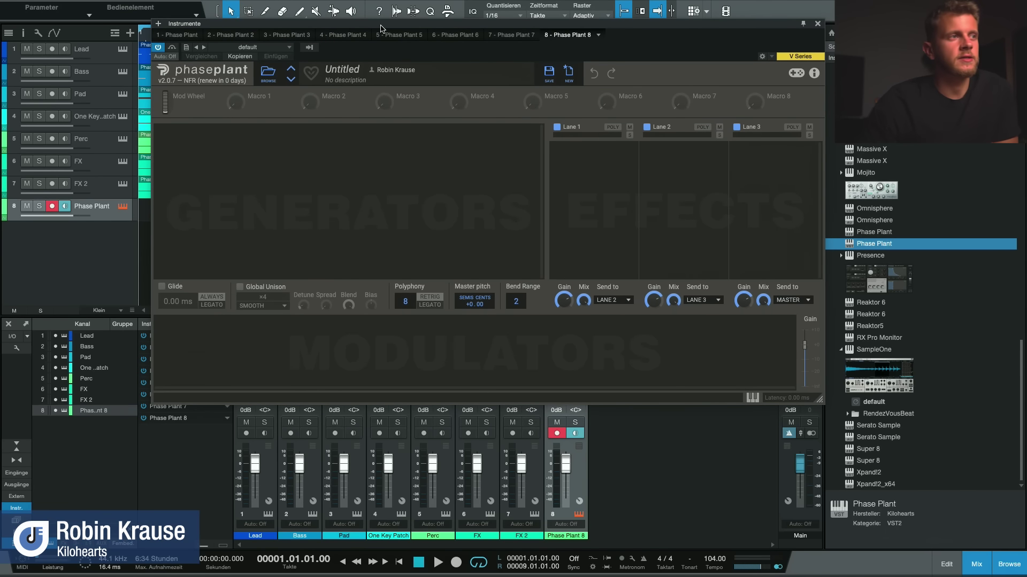
{"action": "left_click", "coordinate": [269, 74]}
{"action": "scroll", "coordinate": [323, 187], "scroll_direction": "down", "scroll_amount": 5}
{"action": "scroll", "coordinate": [329, 196], "scroll_direction": "up", "scroll_amount": 5}
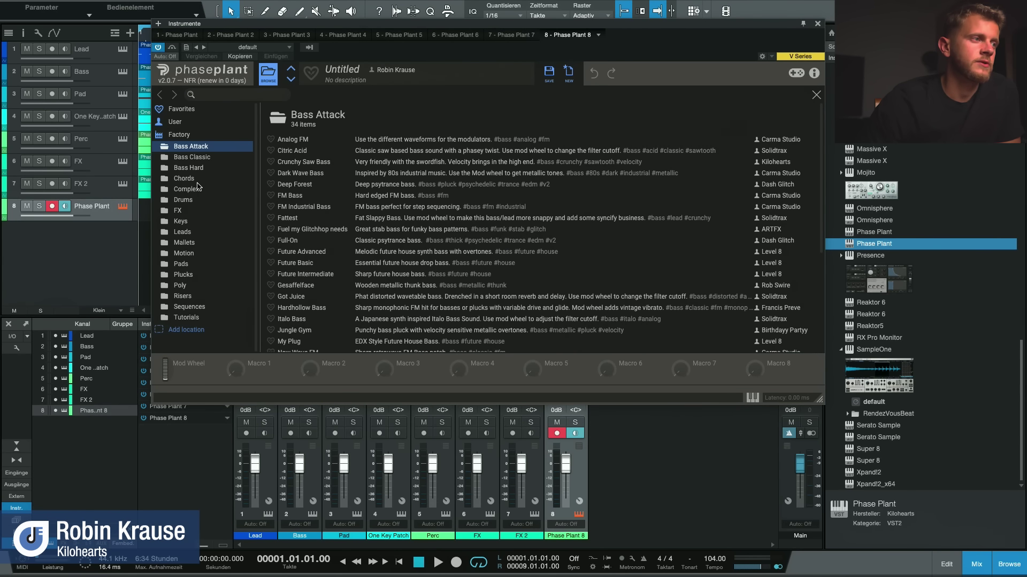
{"action": "left_click", "coordinate": [268, 73]}
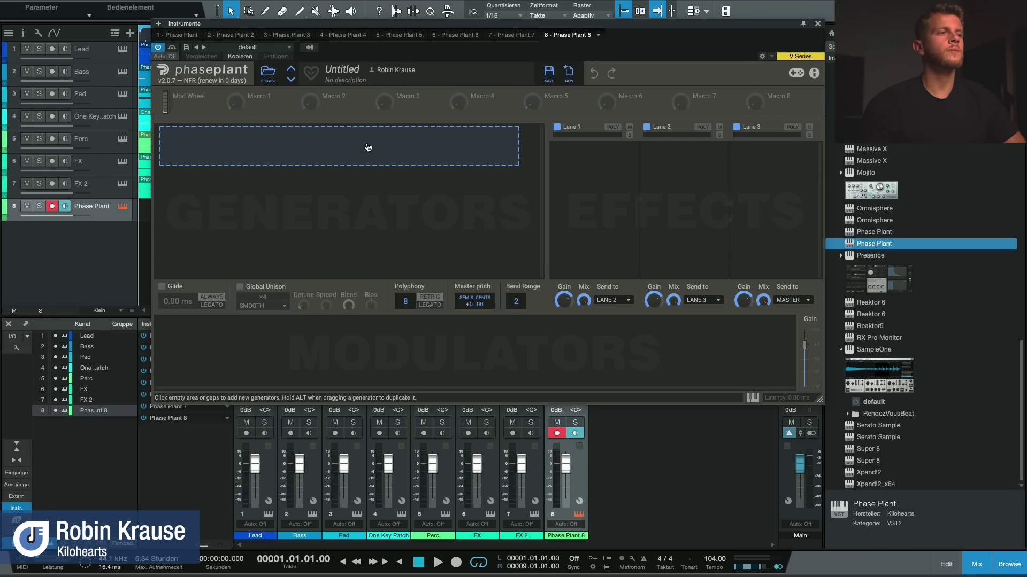
Add an Analog generator to the empty generator area of the new Phase Plant patch
{"action": "left_click", "coordinate": [255, 150]}
{"action": "left_click", "coordinate": [253, 149]}
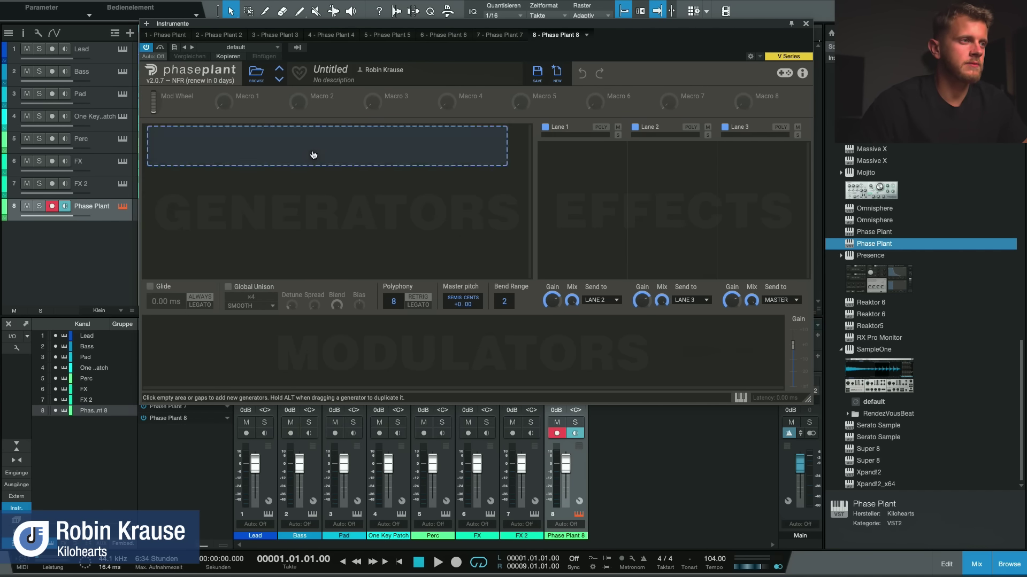
{"action": "left_click", "coordinate": [234, 150]}
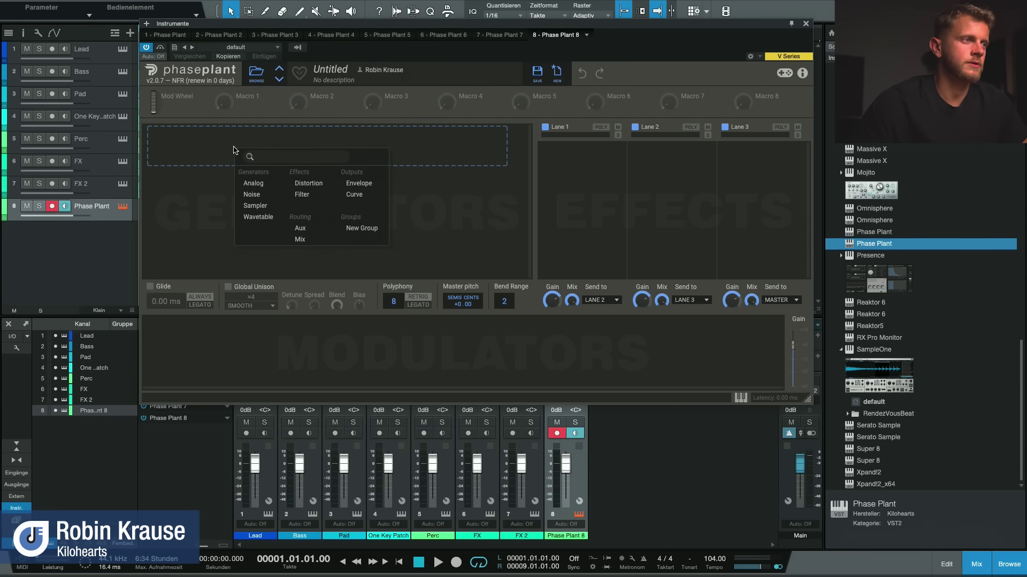
{"action": "left_click", "coordinate": [212, 150]}
{"action": "left_click", "coordinate": [212, 148]}
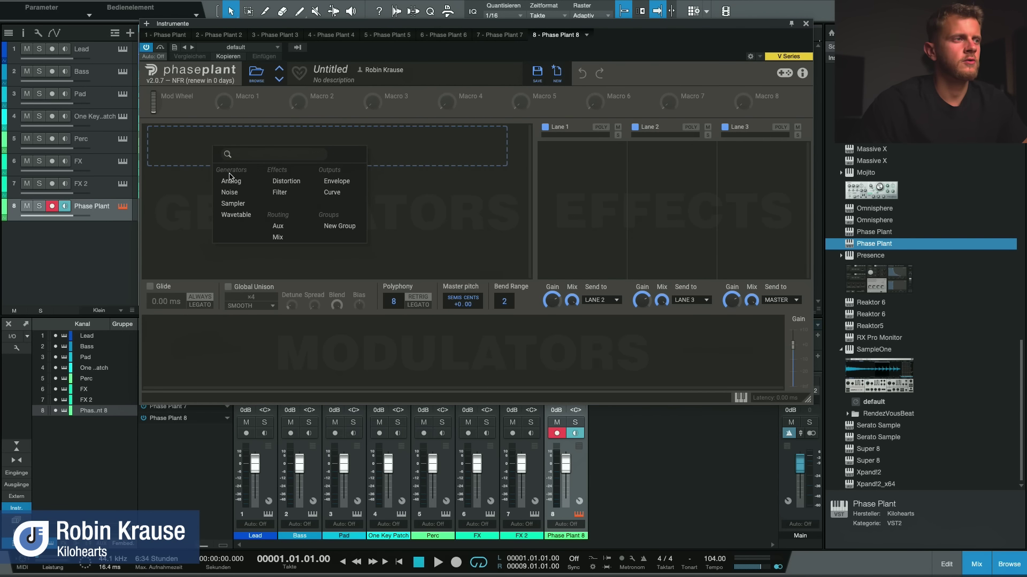
{"action": "left_click", "coordinate": [242, 184]}
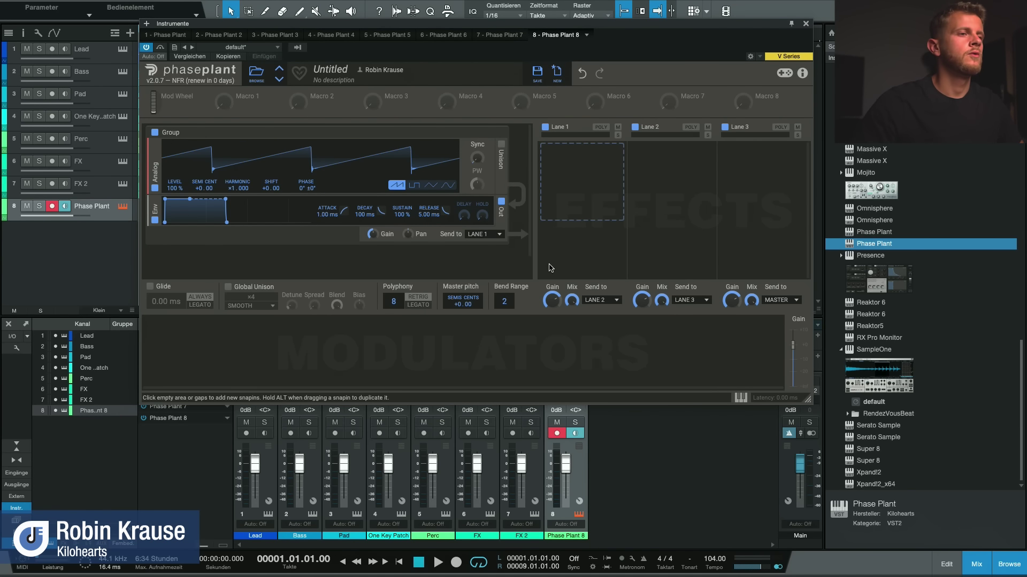
Audition the Analog generator's saw, pulse, triangle and sine waveforms one after another
{"action": "left_click", "coordinate": [416, 187]}
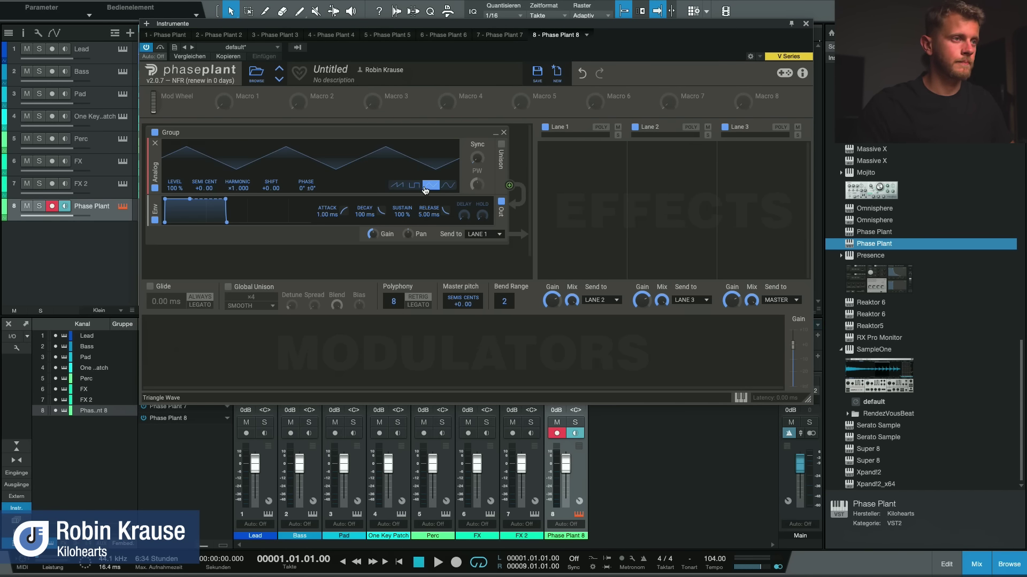
{"action": "left_click", "coordinate": [404, 187]}
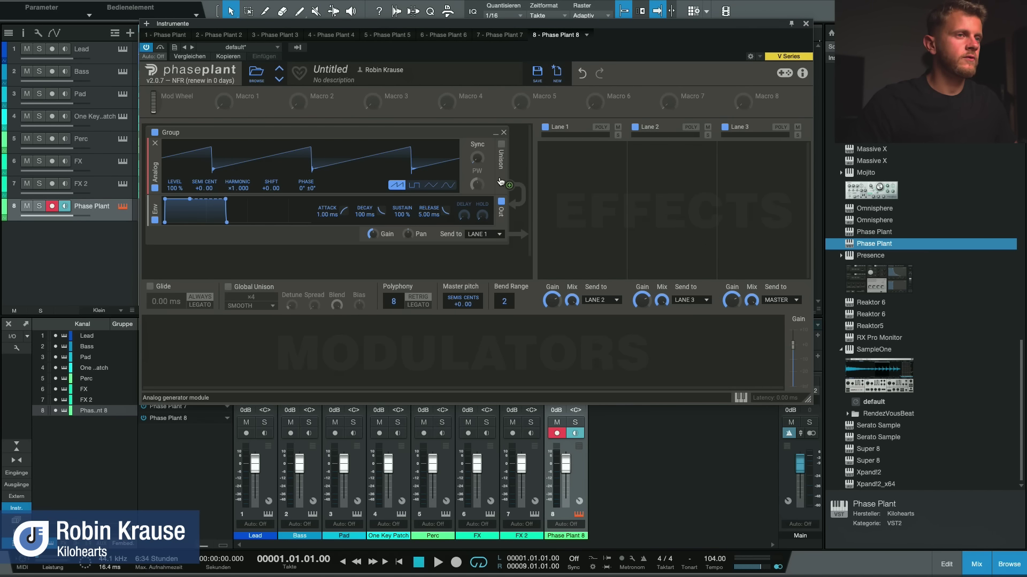
{"action": "left_click", "coordinate": [414, 186]}
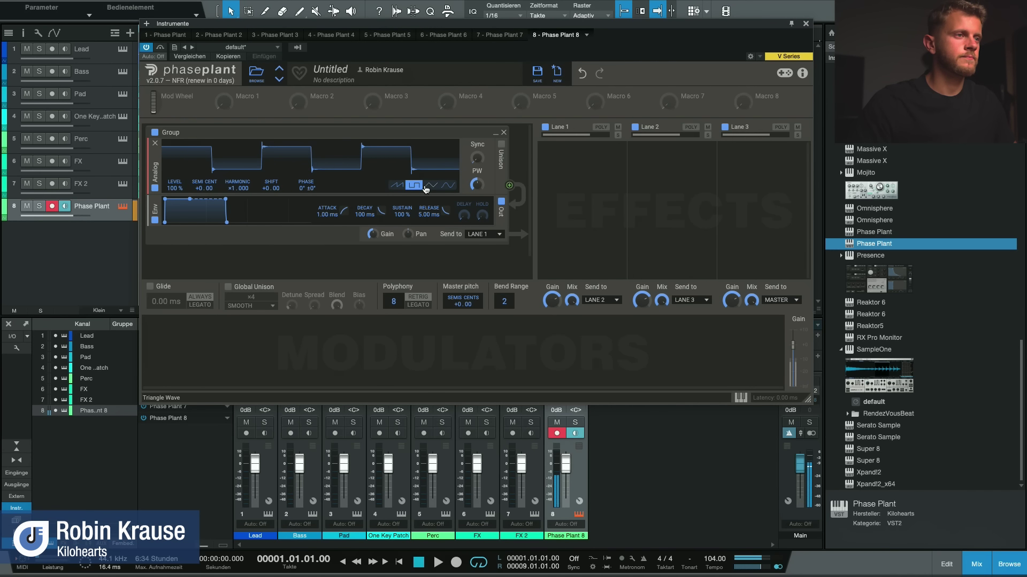
{"action": "left_click", "coordinate": [431, 186]}
{"action": "left_click", "coordinate": [449, 186]}
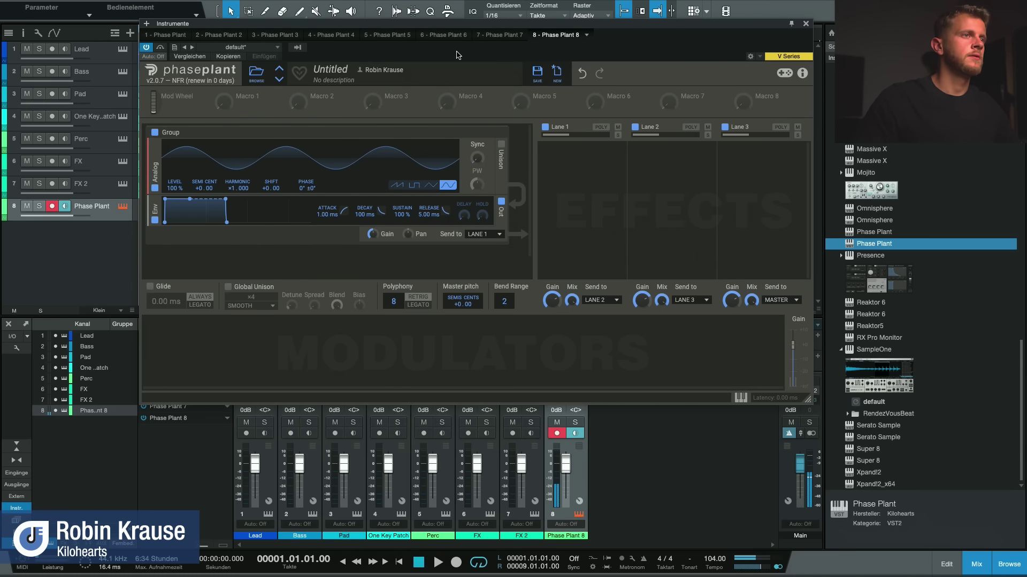
Move the first Lead clip onto the new Phase Plant track, clearing the instrument window from the arrangement
{"action": "left_click_drag", "start_coordinate": [439, 26], "coordinate": [570, 27]}
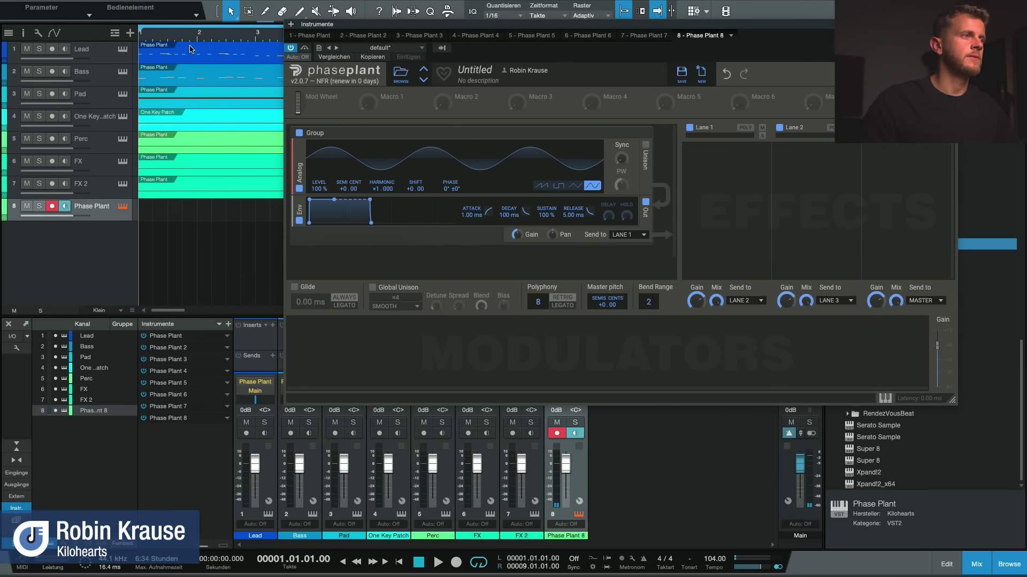
{"action": "left_click", "coordinate": [186, 62]}
{"action": "left_click_drag", "start_coordinate": [185, 57], "coordinate": [161, 215]}
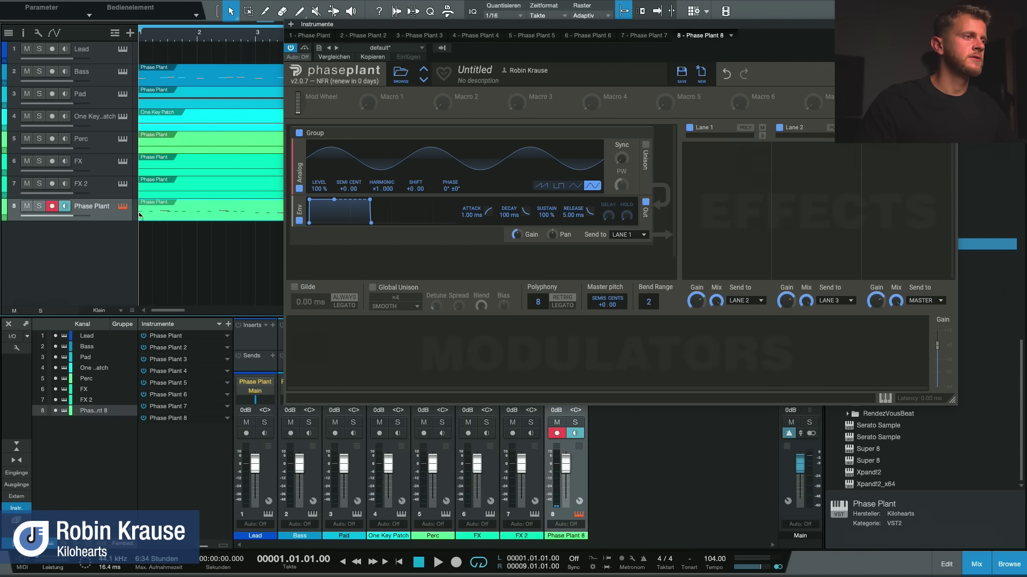
Solo the Phase Plant track and audition its clip with the Analog generator's sine, triangle, pulse and saw waveforms
{"action": "left_click", "coordinate": [39, 206]}
{"action": "key", "text": "space"}
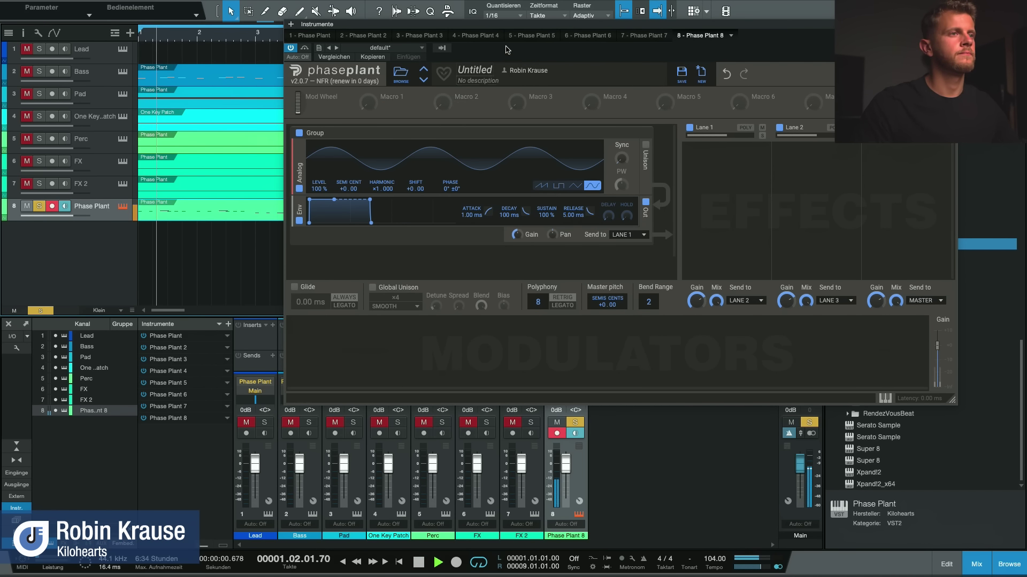
{"action": "key", "text": "space"}
{"action": "left_click", "coordinate": [576, 187]}
{"action": "key", "text": "space"}
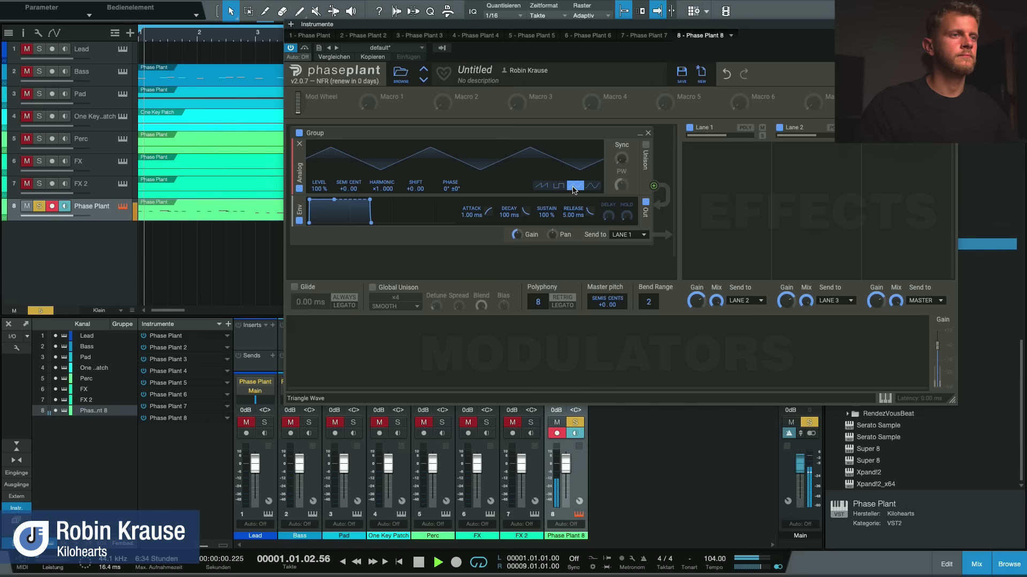
{"action": "left_click", "coordinate": [560, 187]}
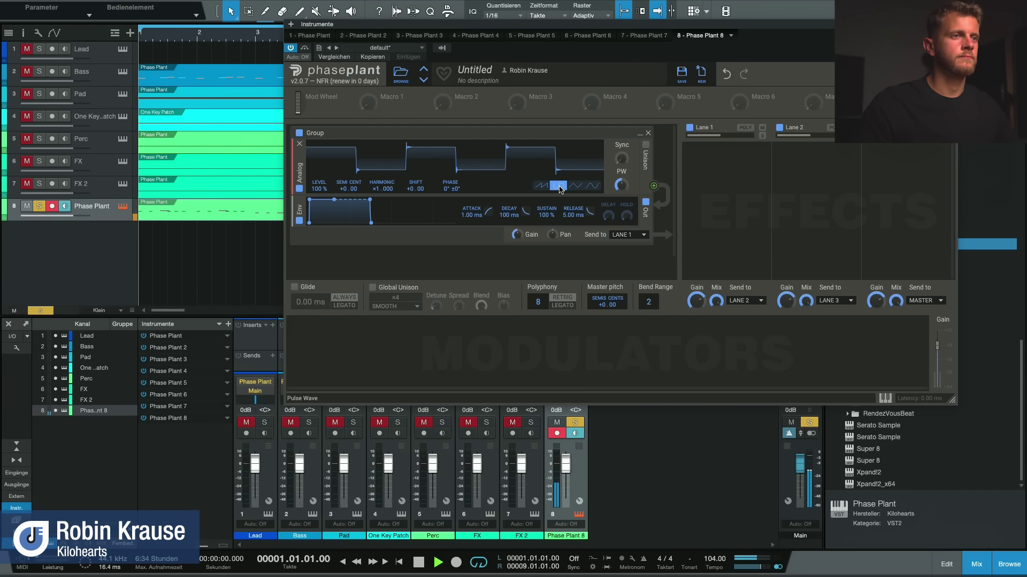
{"action": "left_click", "coordinate": [541, 185]}
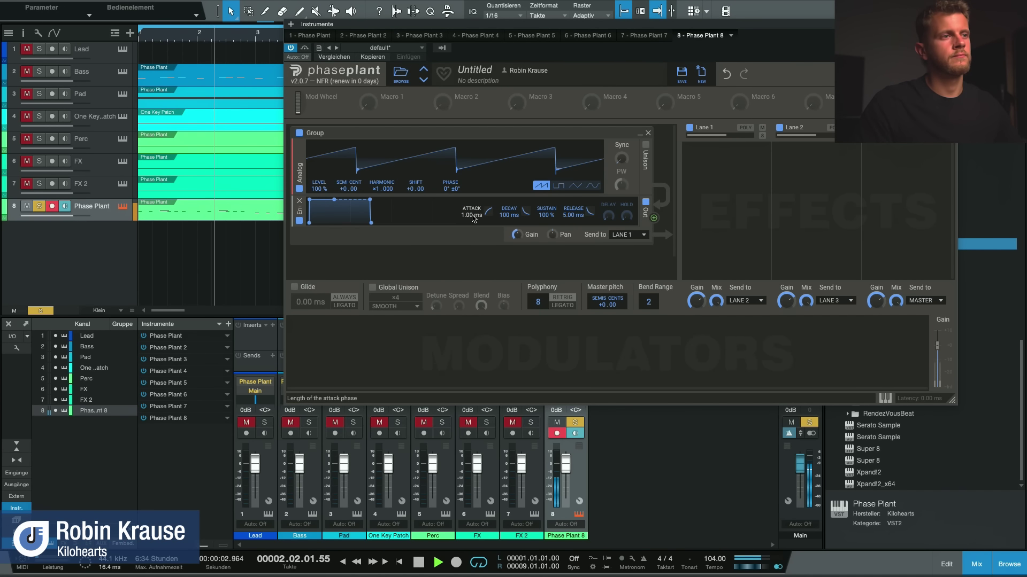
{"action": "key", "text": "space"}
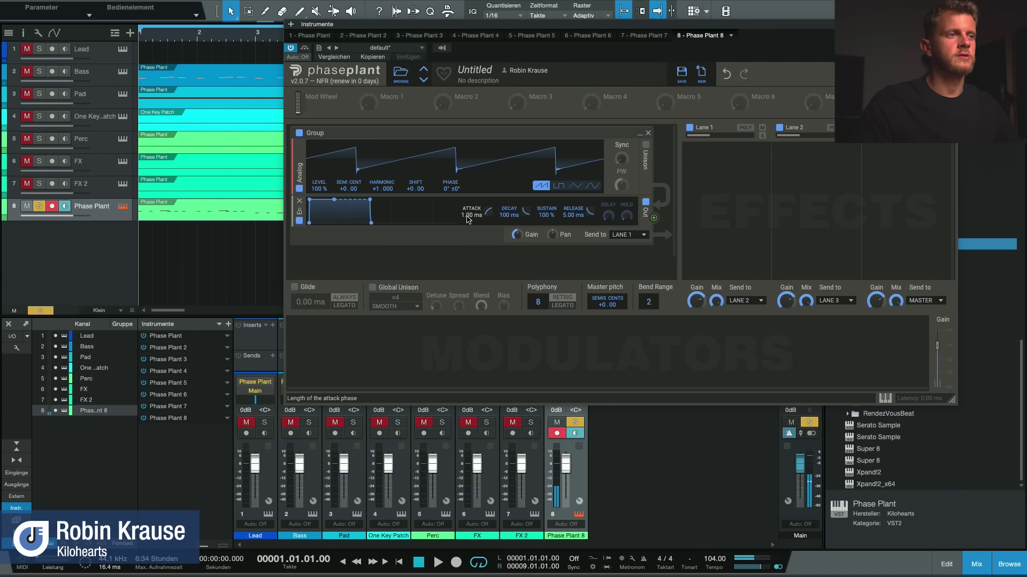
Try a 363 ms attack on the Analog generator's envelope and play the clip to hear the slow fade-in
{"action": "mouse_move", "coordinate": [471, 215]}
{"action": "left_mouse_down"}
{"action": "mouse_move", "coordinate": [471, 205]}
{"action": "mouse_move", "coordinate": [470, 226]}
{"action": "left_mouse_up"}
{"action": "key", "text": "space"}
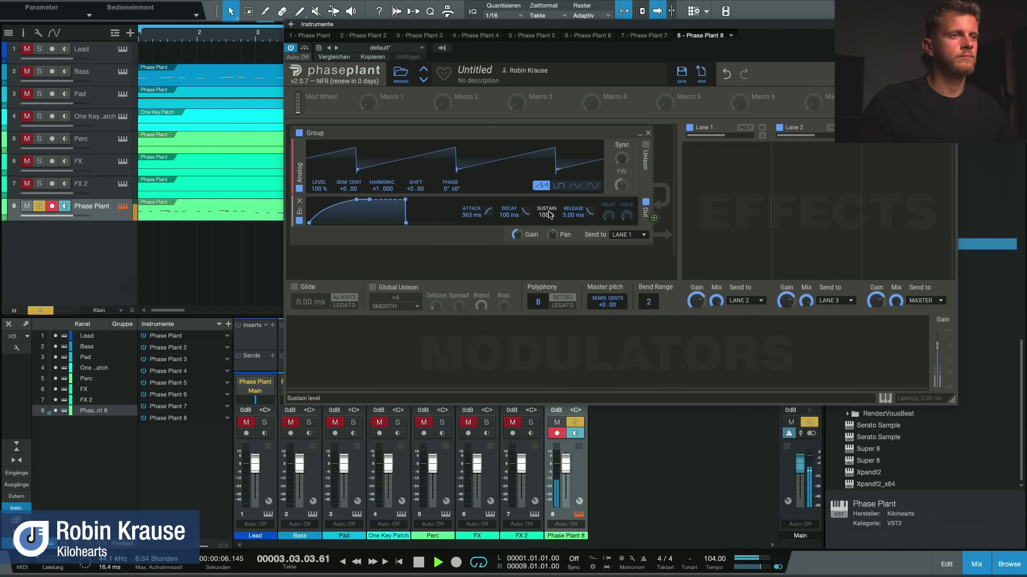
{"action": "key", "text": "space"}
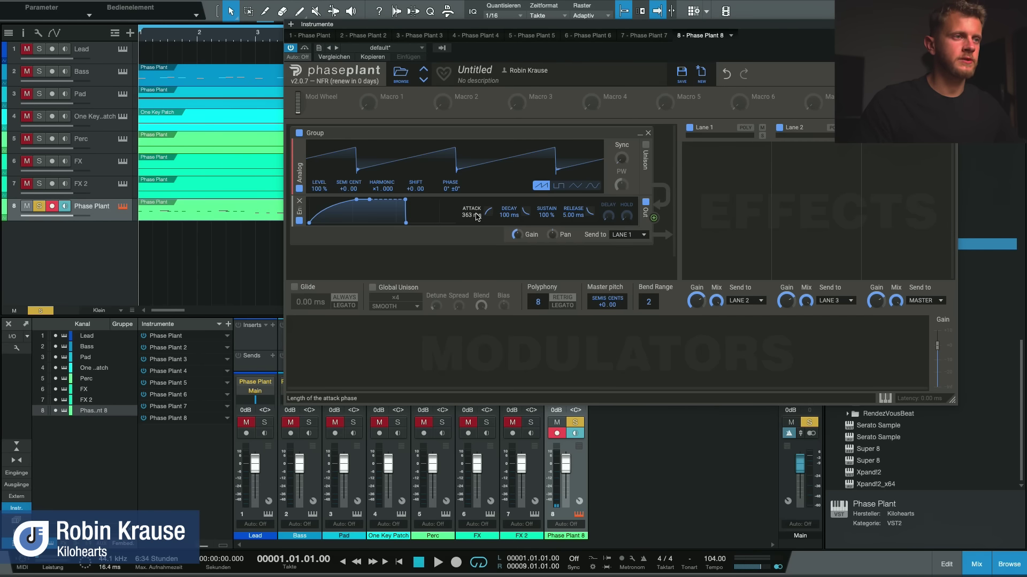
Switch the Analog generator to a sine wave and shape its envelope to 0 ms attack, 36.4 ms decay, 100% sustain and 598 ms release
{"action": "left_click_drag", "start_coordinate": [475, 217], "coordinate": [475, 278]}
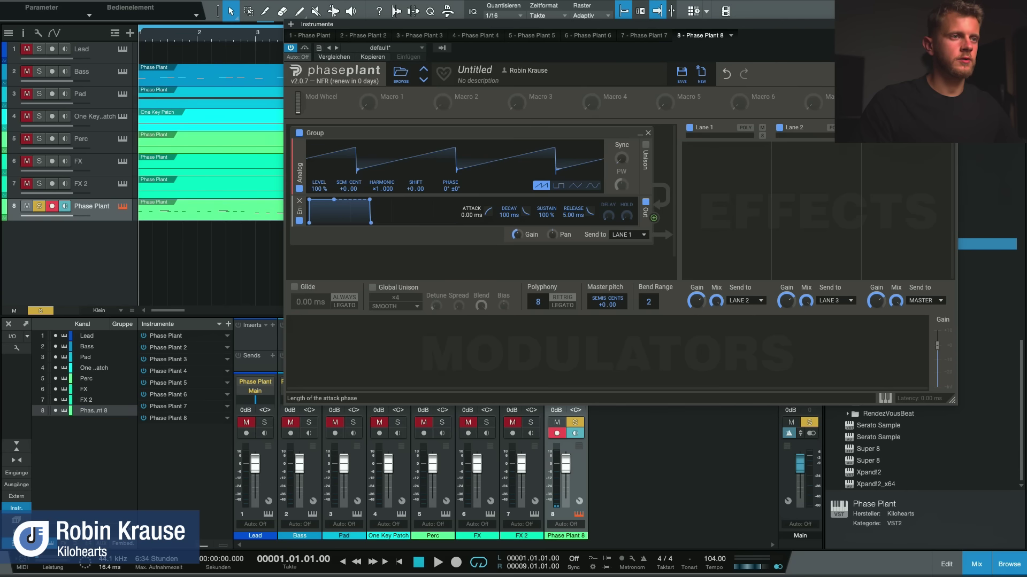
{"action": "left_click", "coordinate": [594, 187]}
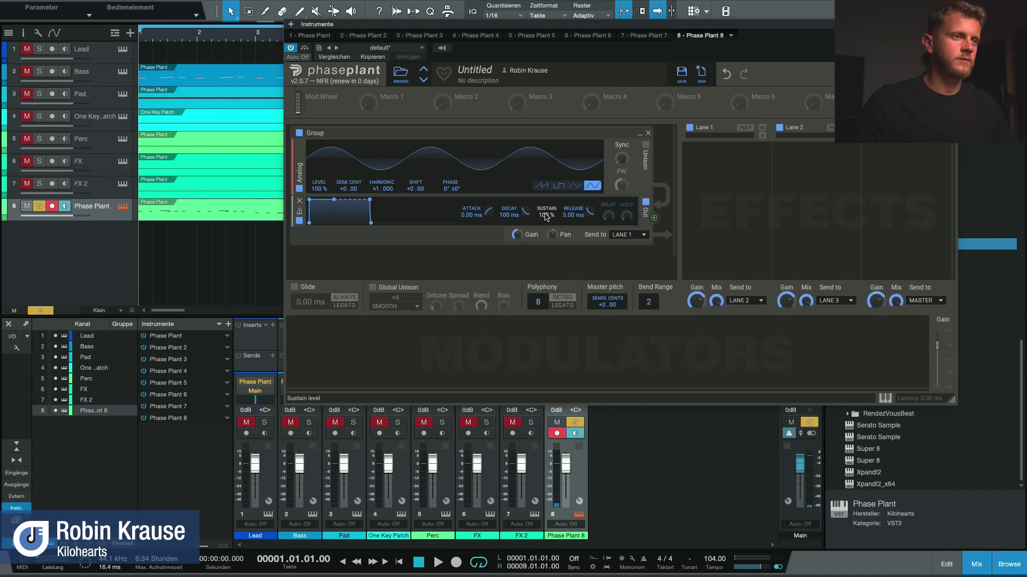
{"action": "left_click_drag", "start_coordinate": [515, 215], "coordinate": [515, 251]}
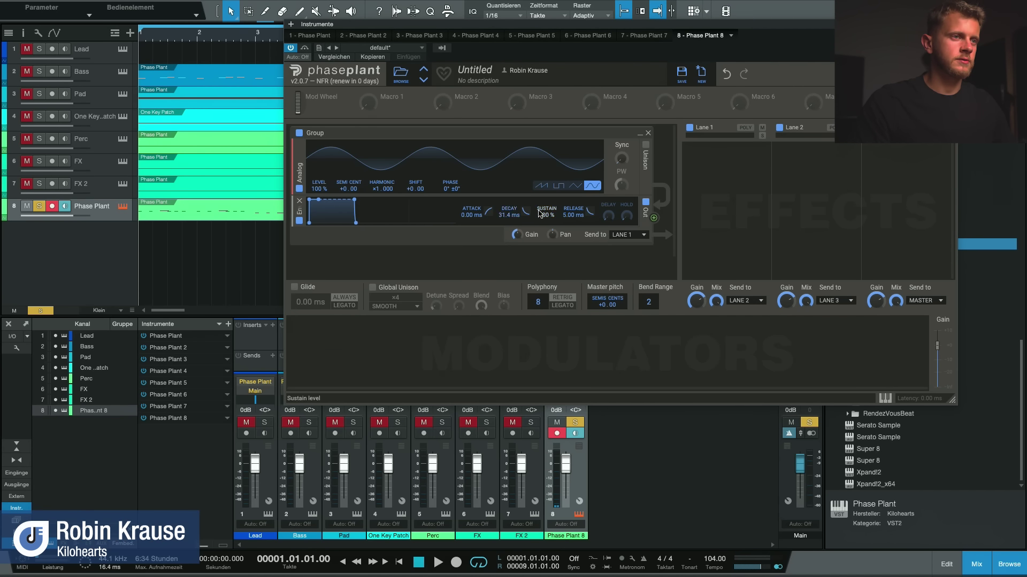
{"action": "left_click_drag", "start_coordinate": [544, 215], "coordinate": [521, 220]}
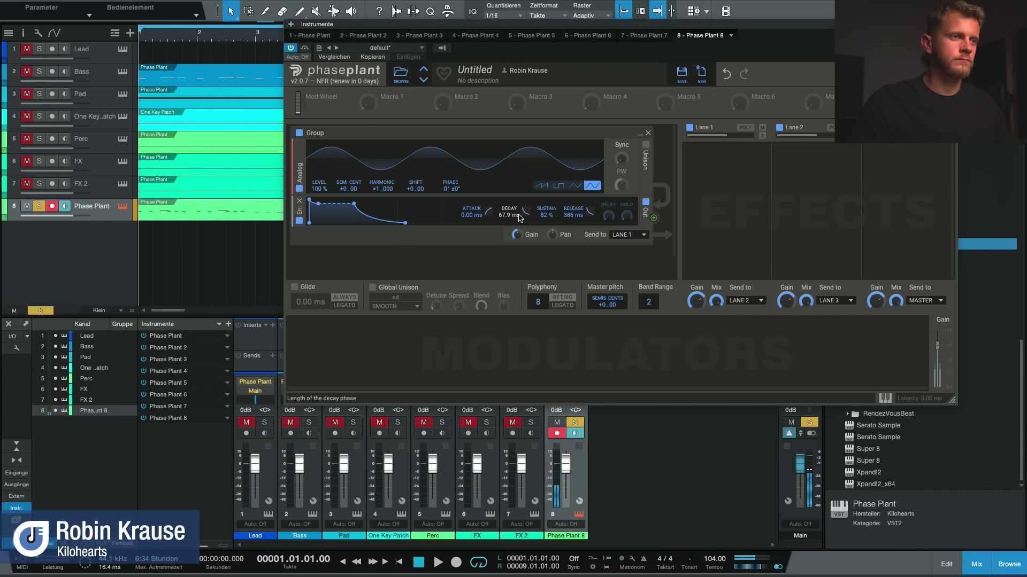
{"action": "left_click_drag", "start_coordinate": [513, 215], "coordinate": [546, 209]}
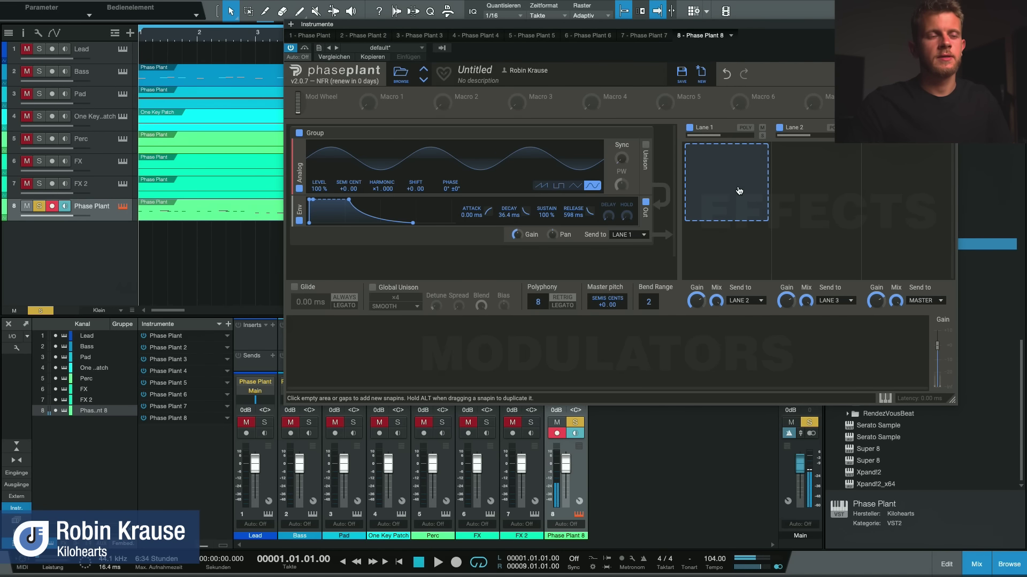
Add a Distortion effect to Lane 1 with the Overdrive type and raise its drive to 20 dB
{"action": "left_click", "coordinate": [736, 190]}
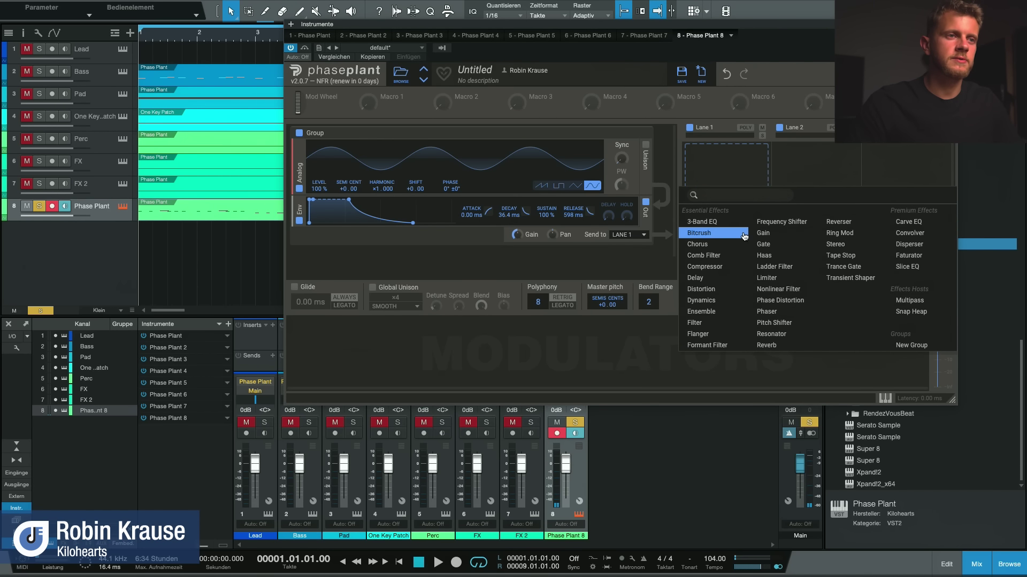
{"action": "left_click", "coordinate": [734, 289]}
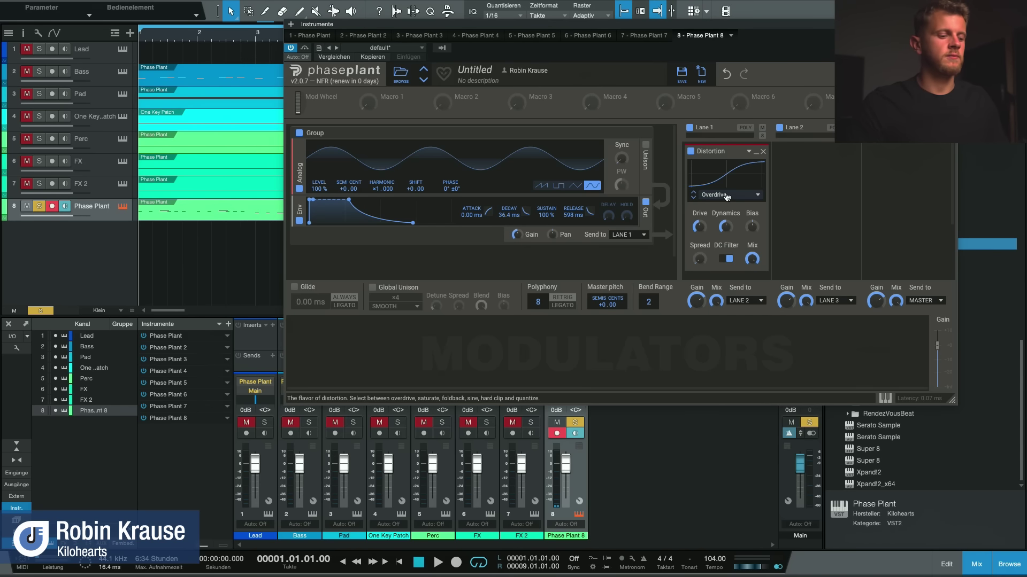
{"action": "mouse_move", "coordinate": [698, 227]}
{"action": "scroll", "coordinate": [699, 226], "scroll_direction": "up", "scroll_amount": 3}
{"action": "left_click", "coordinate": [759, 195]}
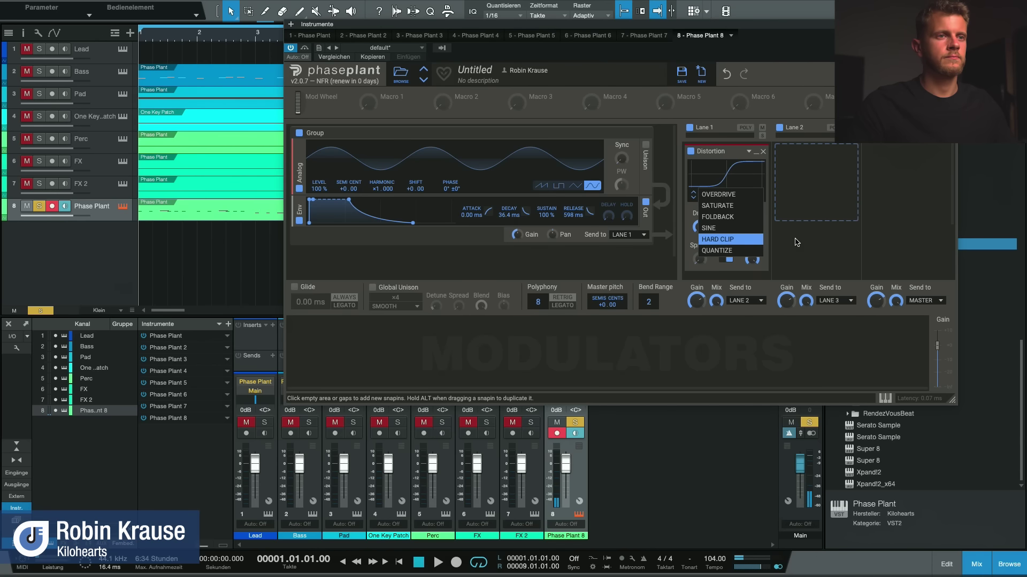
{"action": "left_click", "coordinate": [781, 256]}
{"action": "mouse_move", "coordinate": [698, 226]}
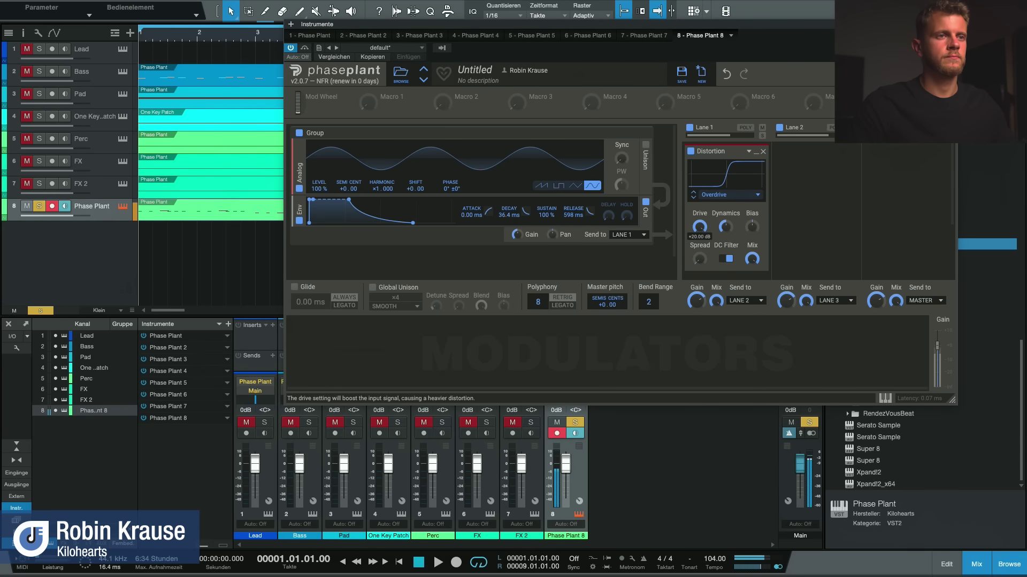
{"action": "mouse_move", "coordinate": [730, 225]}
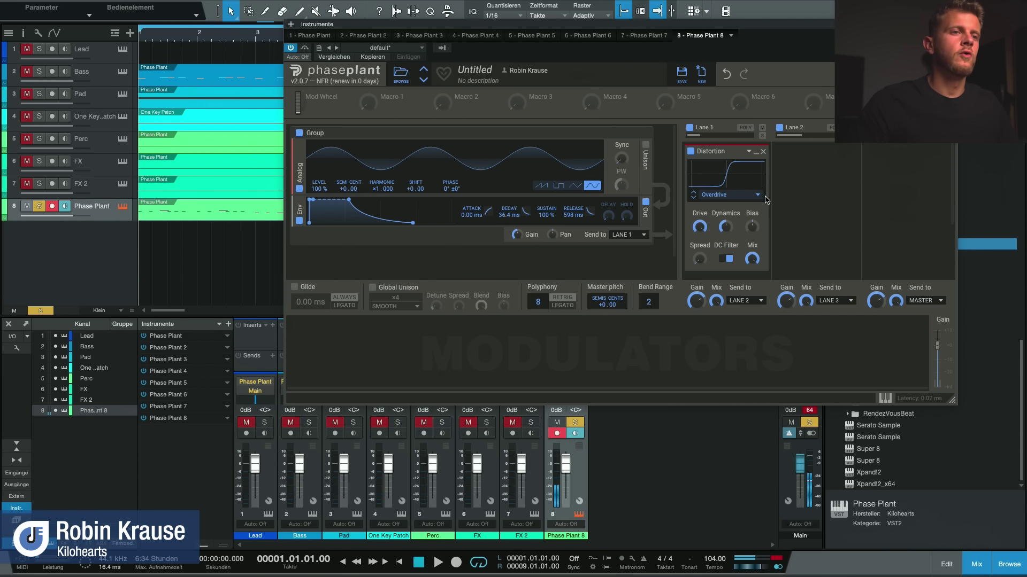
Make the patch monophonic by setting its polyphony to 1 voice in Retrig mode
{"action": "scroll", "coordinate": [813, 183], "scroll_direction": "down", "scroll_amount": 2}
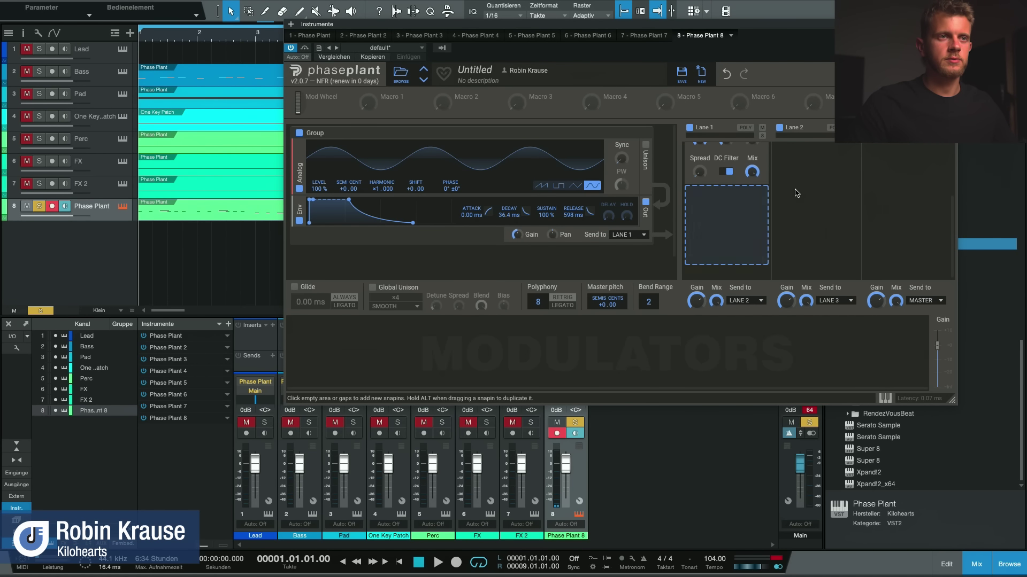
{"action": "scroll", "coordinate": [797, 193], "scroll_direction": "up", "scroll_amount": 2}
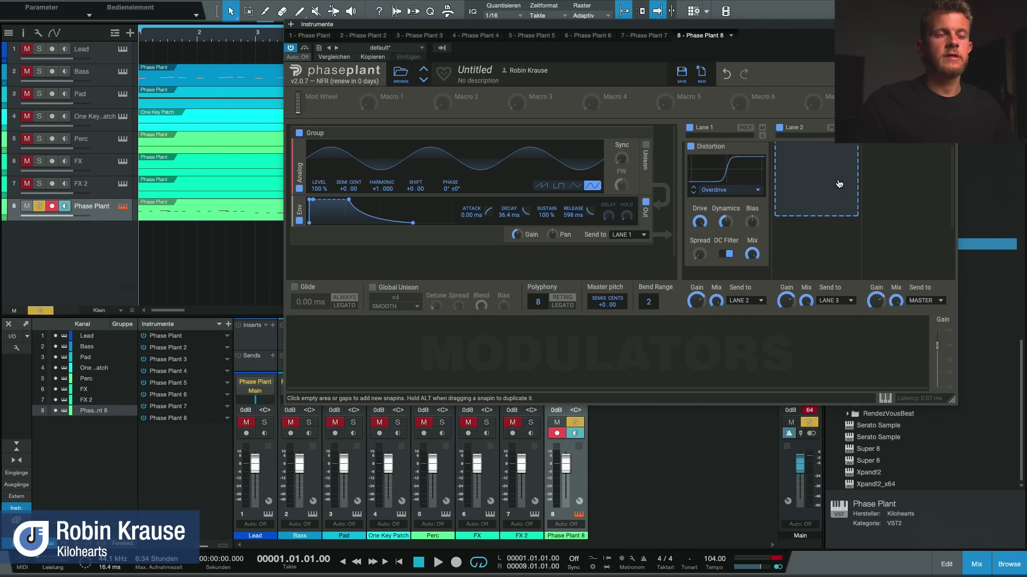
{"action": "scroll", "coordinate": [838, 184], "scroll_direction": "down", "scroll_amount": 2}
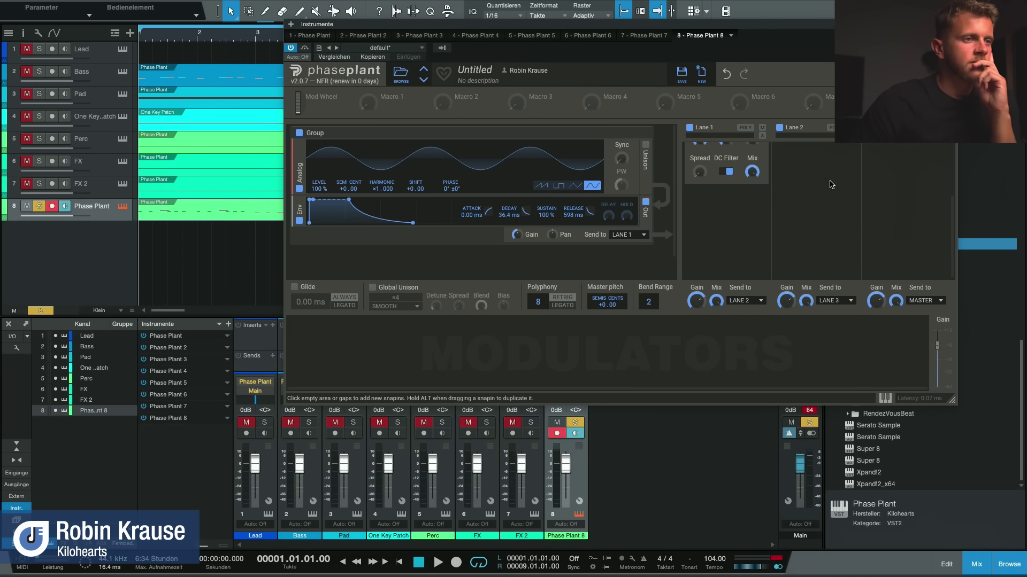
{"action": "left_click_drag", "start_coordinate": [729, 27], "coordinate": [711, 25]}
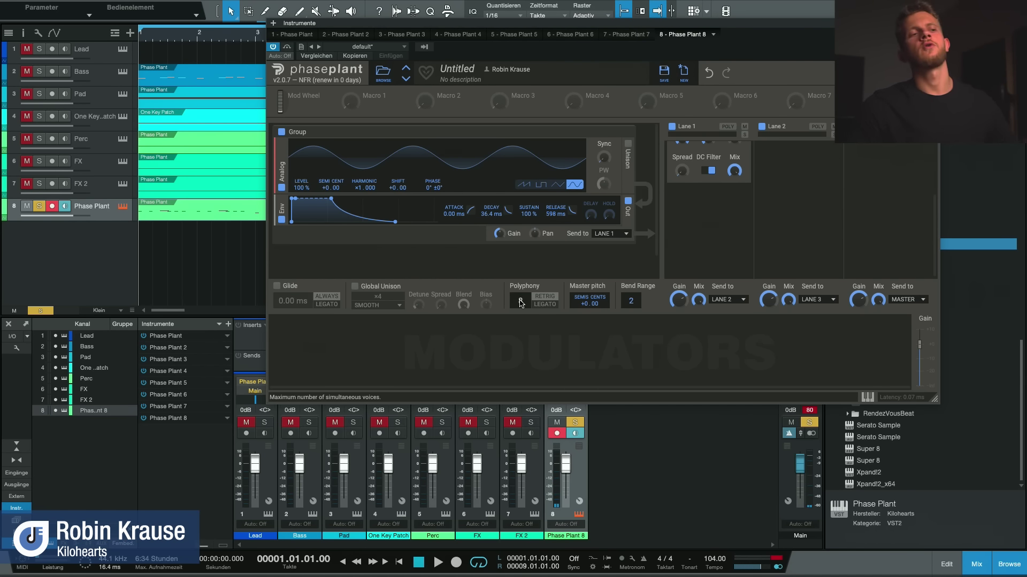
{"action": "left_click", "coordinate": [542, 298]}
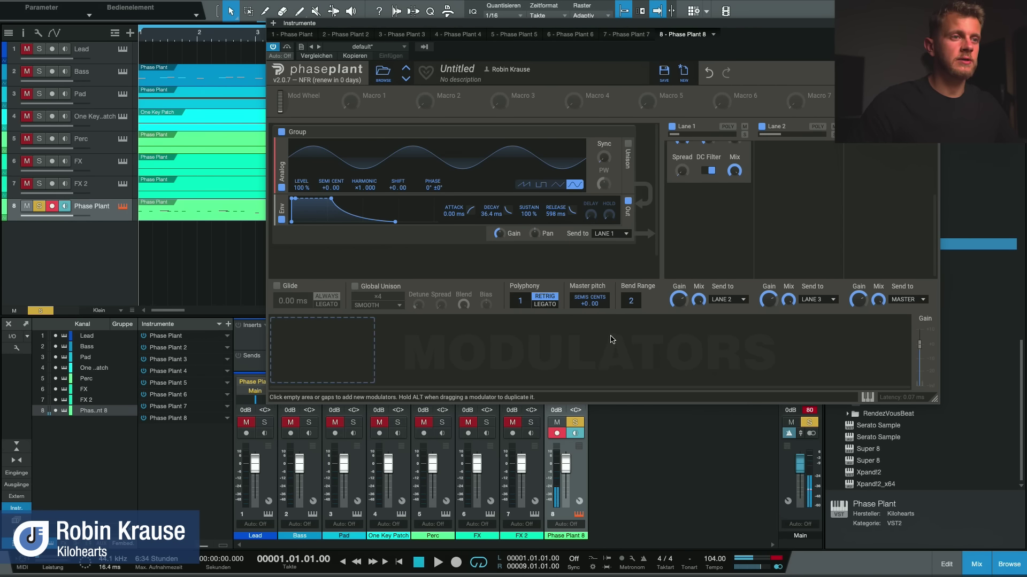
{"action": "scroll", "coordinate": [686, 229], "scroll_direction": "up", "scroll_amount": 1}
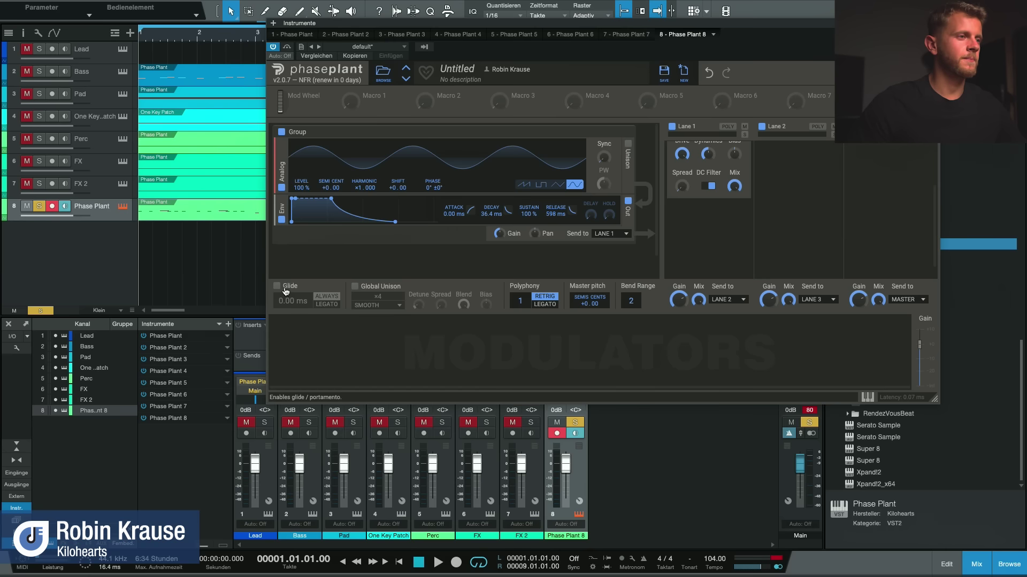
{"action": "left_click", "coordinate": [332, 357]}
{"action": "key", "text": "Escape"}
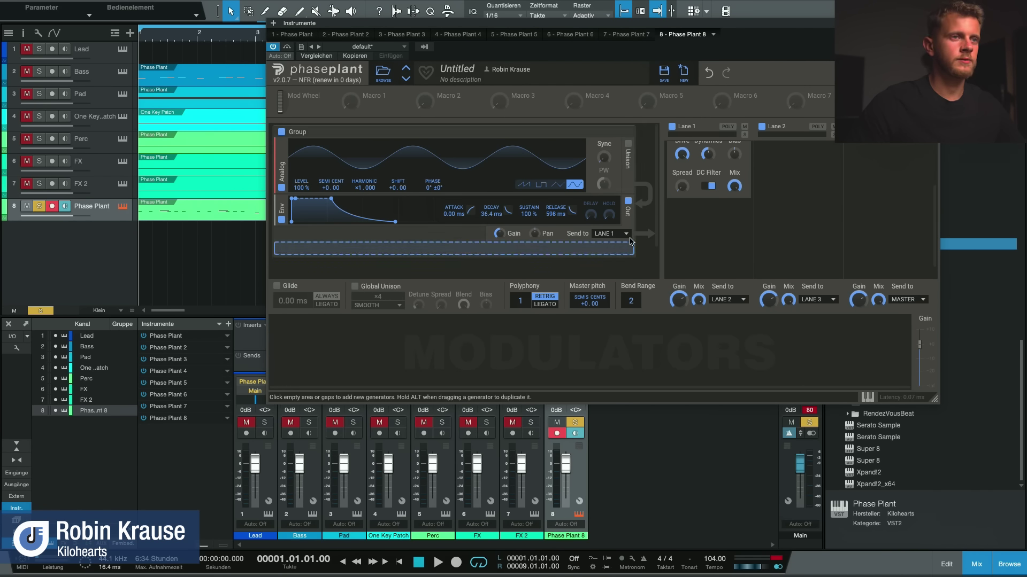
{"action": "scroll", "coordinate": [738, 251], "scroll_direction": "up", "scroll_amount": 3}
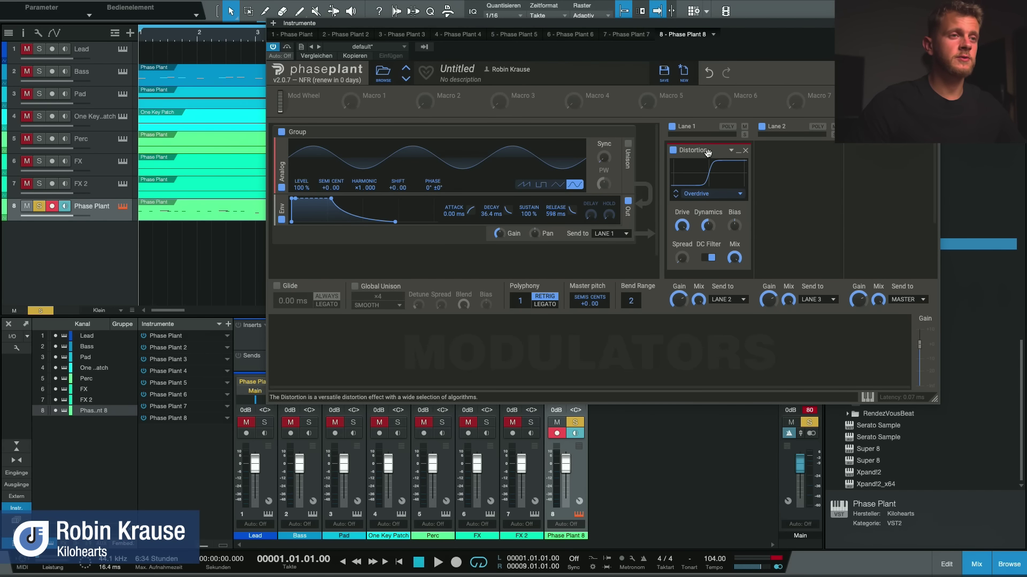
Add an LFO modulator with the classic Pyramid shape to the modulator area and bypass it
{"action": "left_click", "coordinate": [329, 348]}
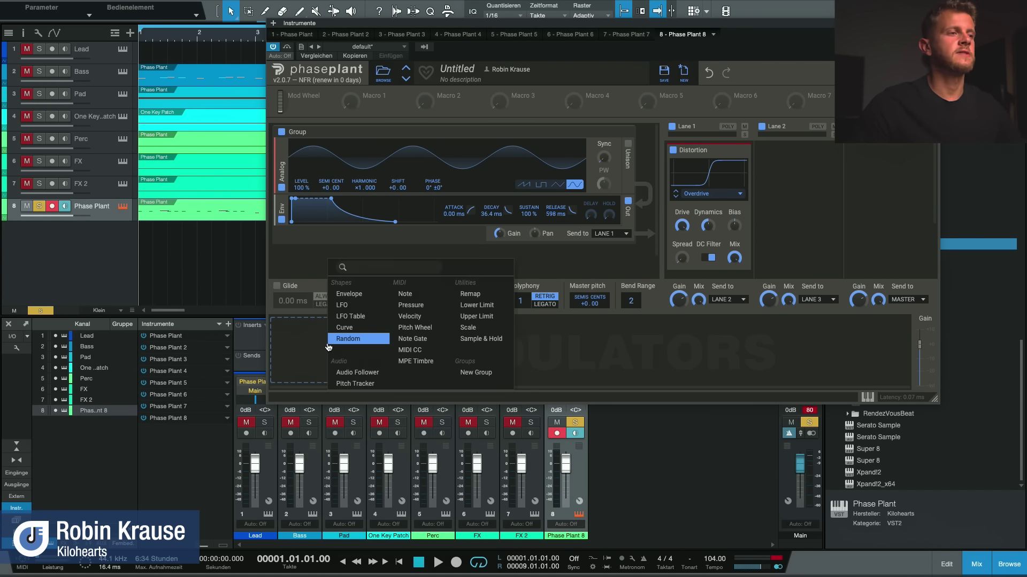
{"action": "left_click", "coordinate": [353, 308]}
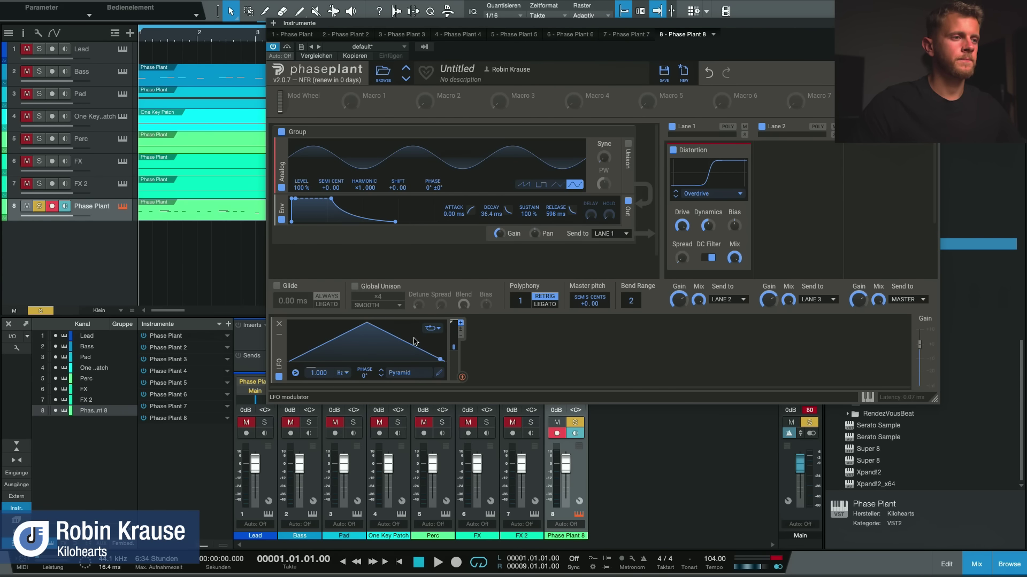
{"action": "left_click", "coordinate": [404, 372]}
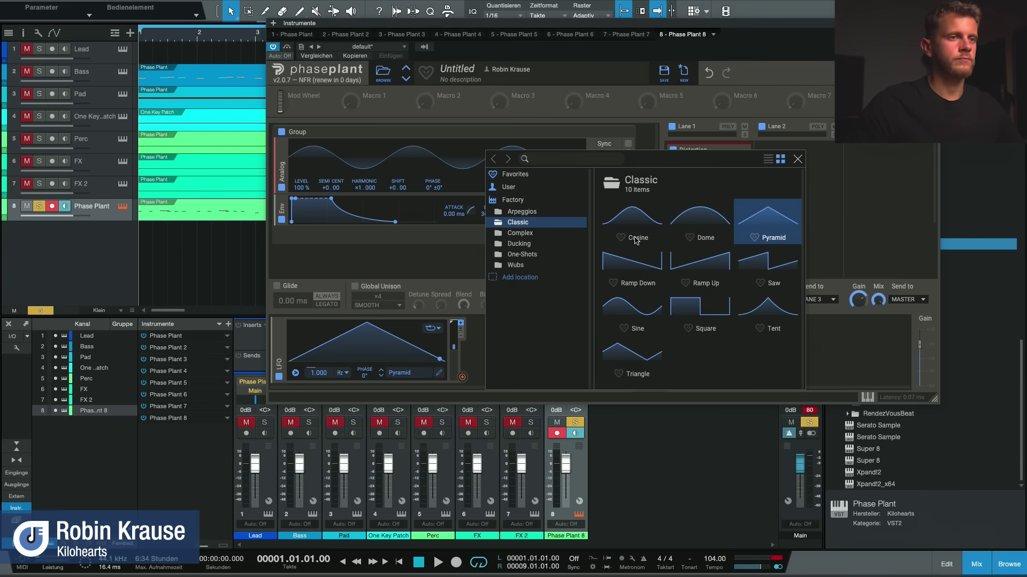
{"action": "left_click", "coordinate": [476, 360]}
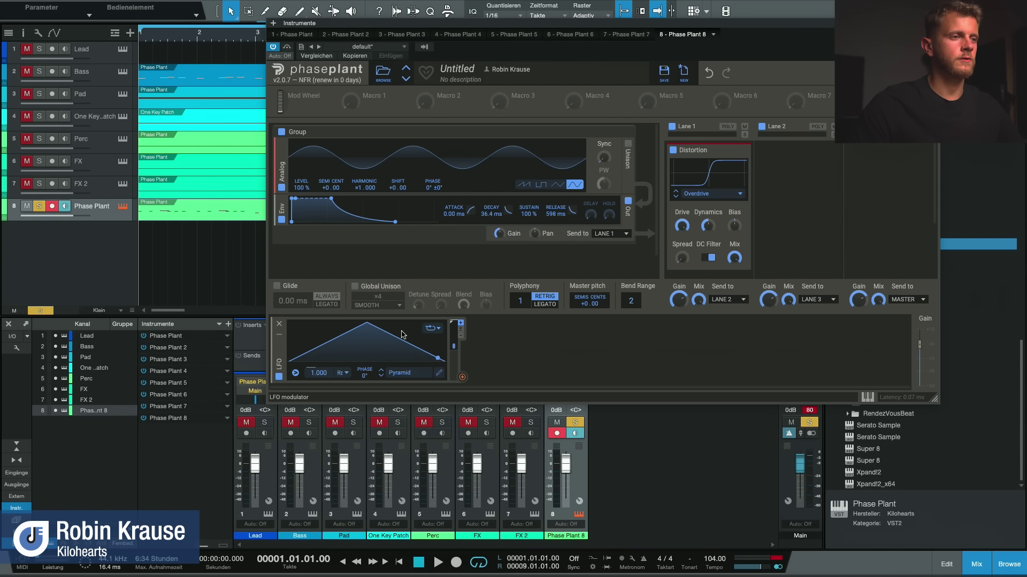
{"action": "left_click", "coordinate": [279, 377]}
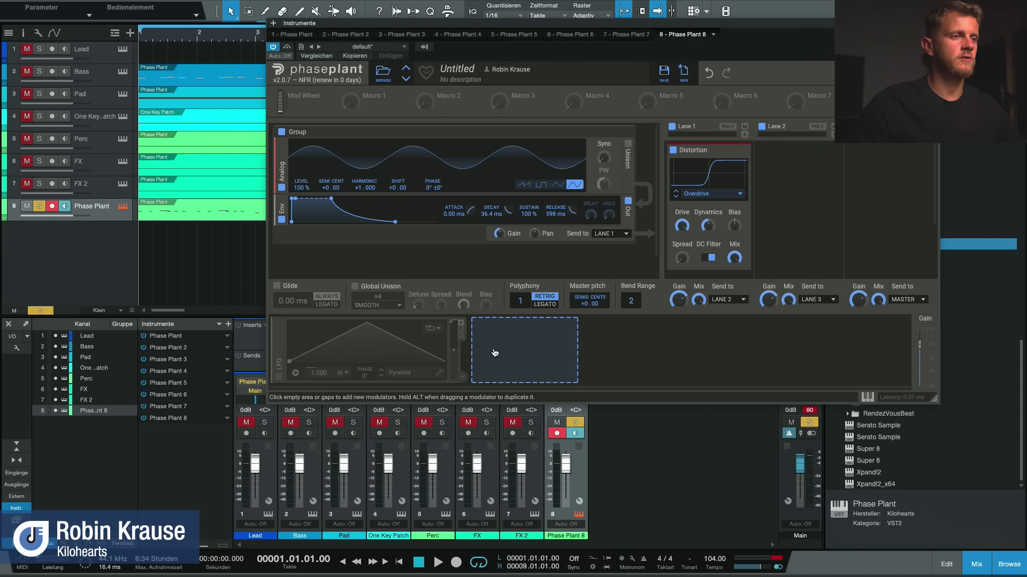
Add an Envelope modulator beside the bypassed LFO and set its attack to 0 ms
{"action": "left_click", "coordinate": [495, 353]}
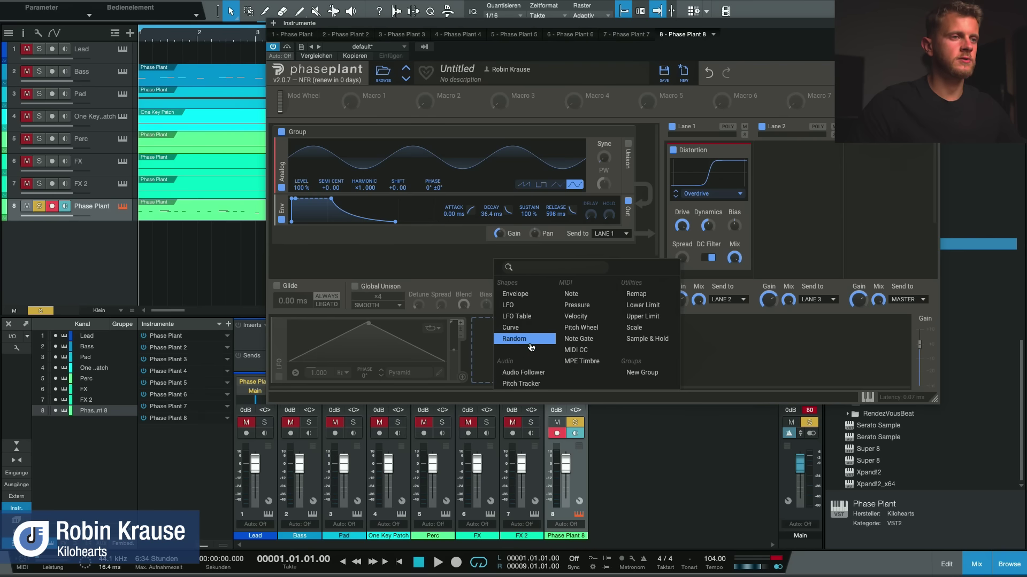
{"action": "left_click", "coordinate": [516, 294]}
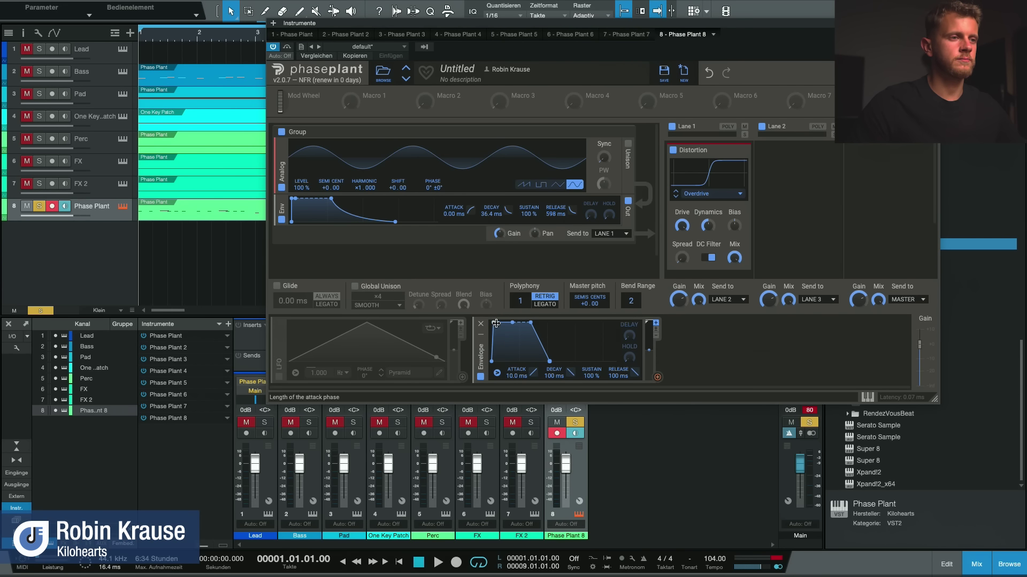
{"action": "left_click_drag", "start_coordinate": [493, 323], "coordinate": [490, 322]}
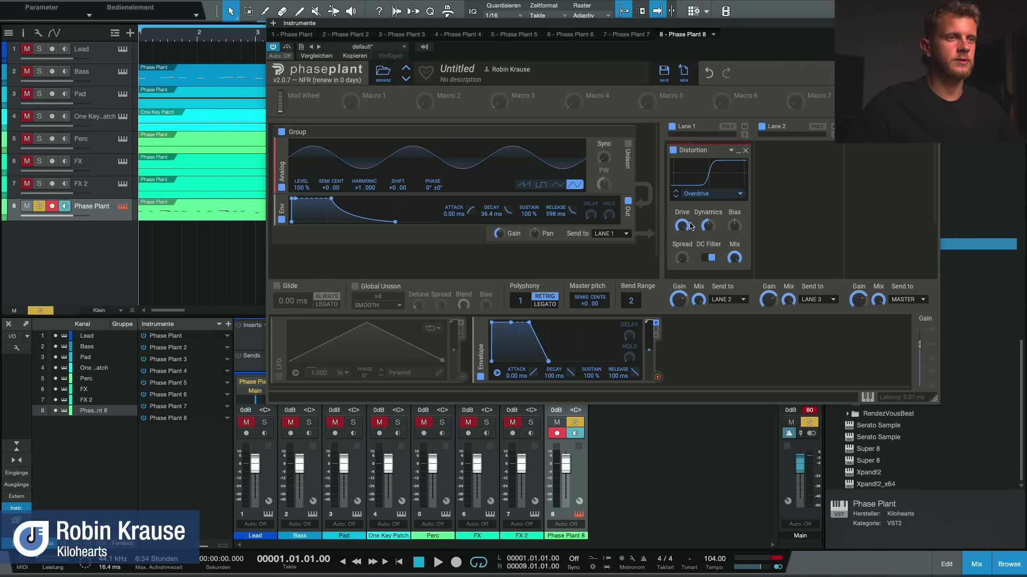
Assign the Envelope modulator to the Drive parameter of the Distortion effect
{"action": "left_click_drag", "start_coordinate": [682, 225], "coordinate": [685, 231]}
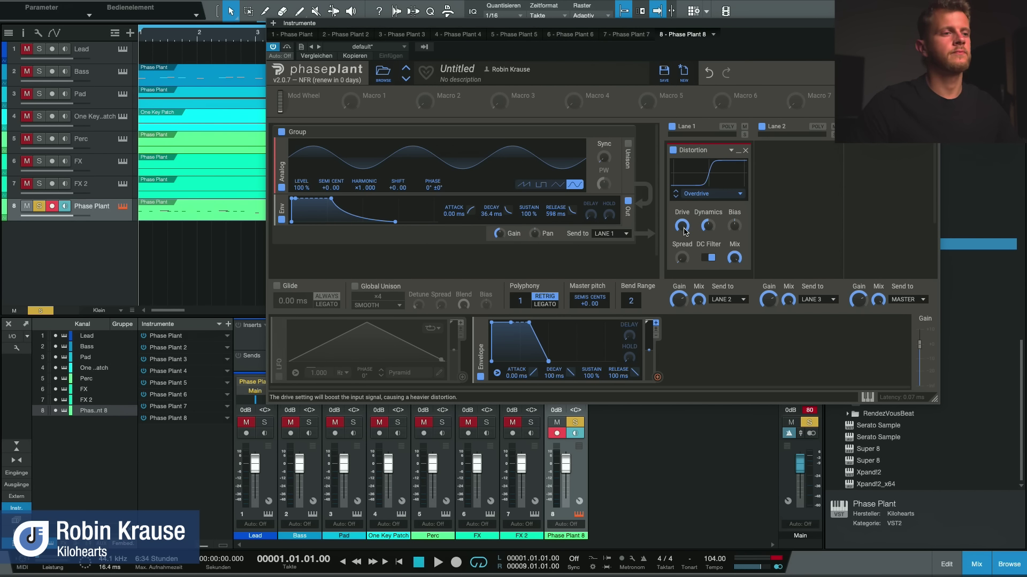
{"action": "left_click", "coordinate": [658, 378]}
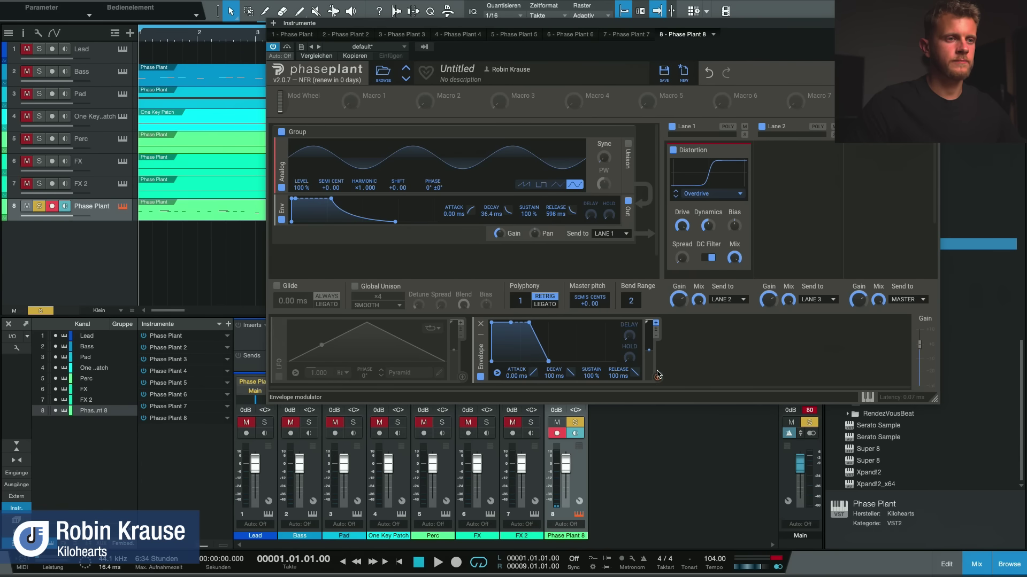
{"action": "left_click_drag", "start_coordinate": [657, 378], "coordinate": [683, 238]}
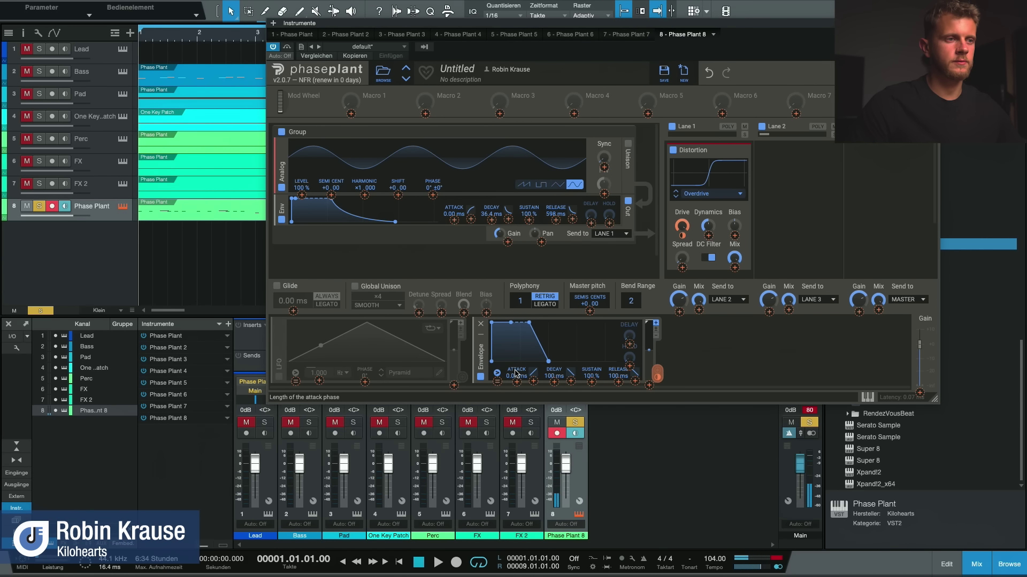
Shape the envelope modulating the Distortion's drive with a decay of 34.1 ms, sustain of 44 % and release of 93.8 ms
{"action": "left_click_drag", "start_coordinate": [557, 374], "coordinate": [560, 421]}
{"action": "left_click_drag", "start_coordinate": [546, 361], "coordinate": [535, 361]}
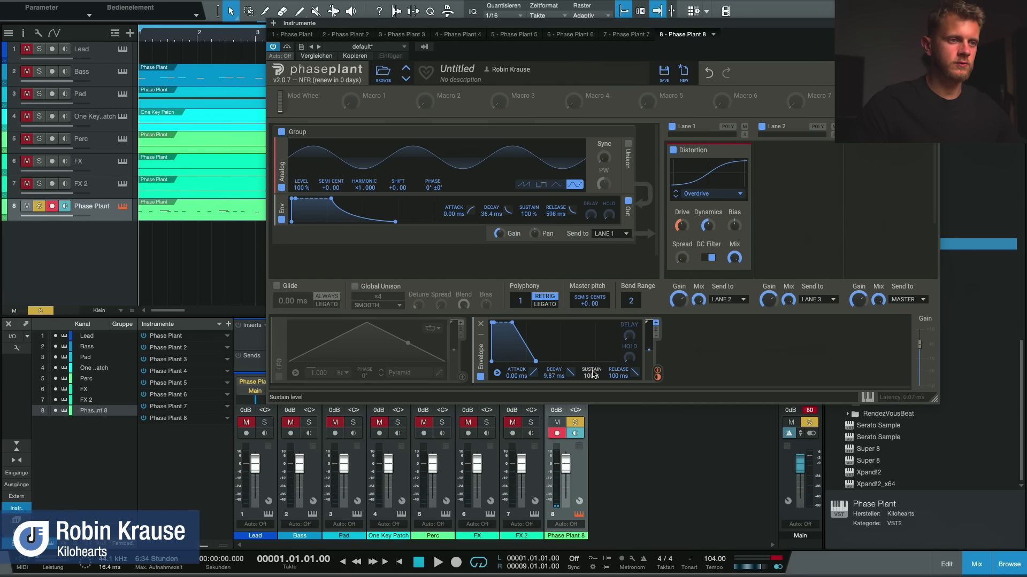
{"action": "left_click_drag", "start_coordinate": [591, 376], "coordinate": [592, 406]}
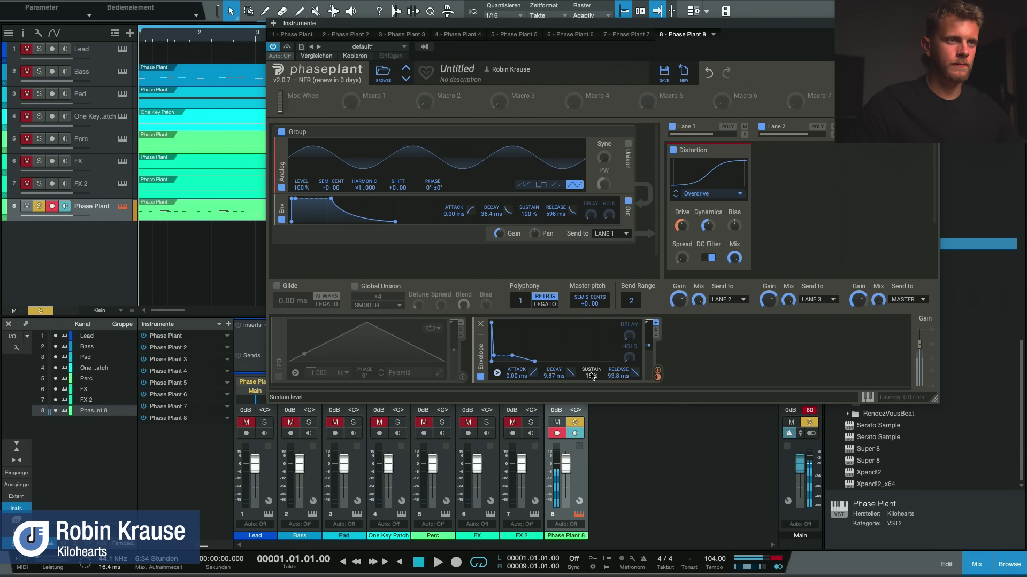
{"action": "left_click_drag", "start_coordinate": [592, 367], "coordinate": [592, 358]}
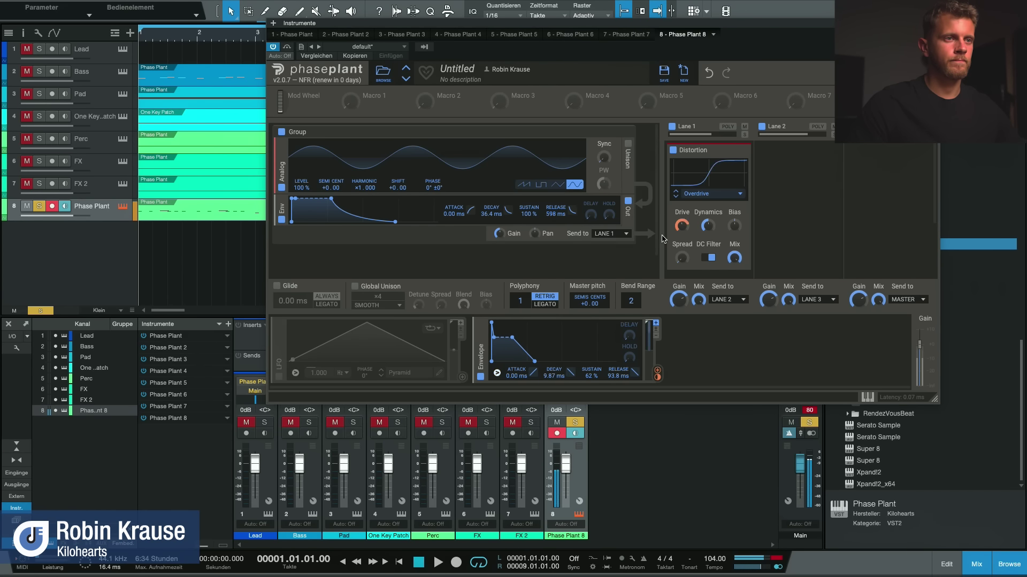
{"action": "left_click_drag", "start_coordinate": [657, 374], "coordinate": [683, 229]}
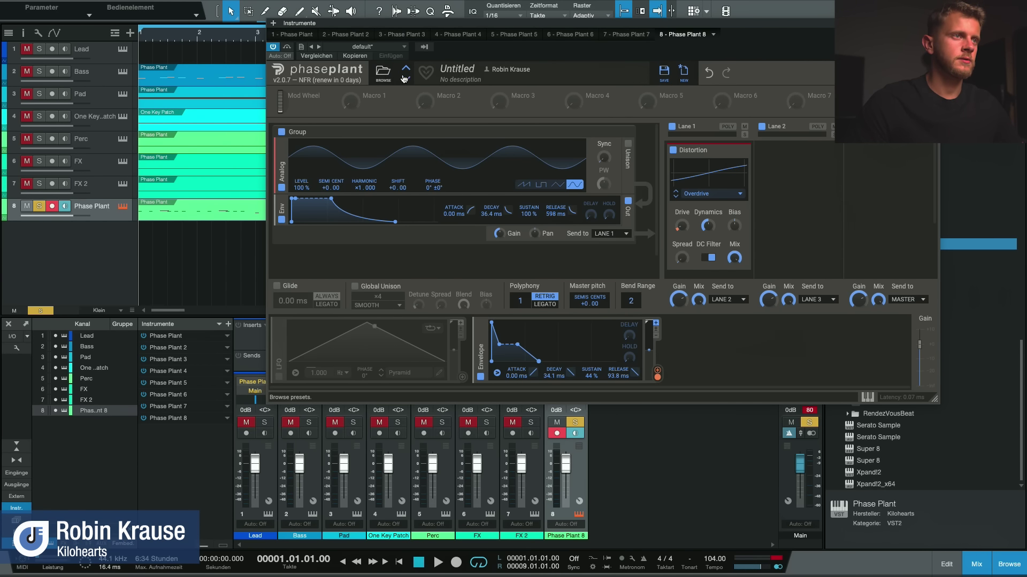
Load the East Paces Organ preset from the factory Keys category
{"action": "left_click_drag", "start_coordinate": [502, 27], "coordinate": [459, 26]}
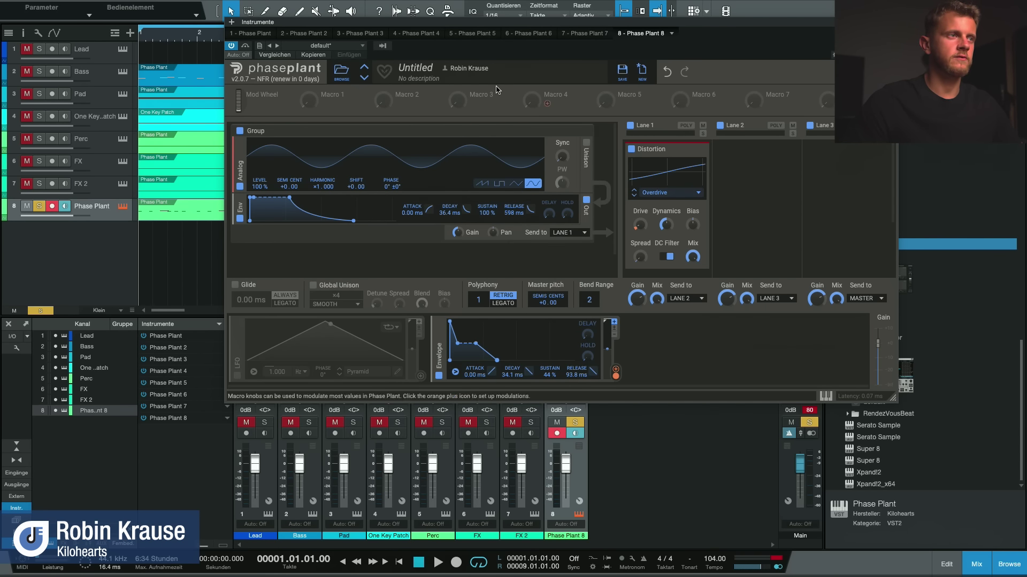
{"action": "left_click", "coordinate": [341, 71]}
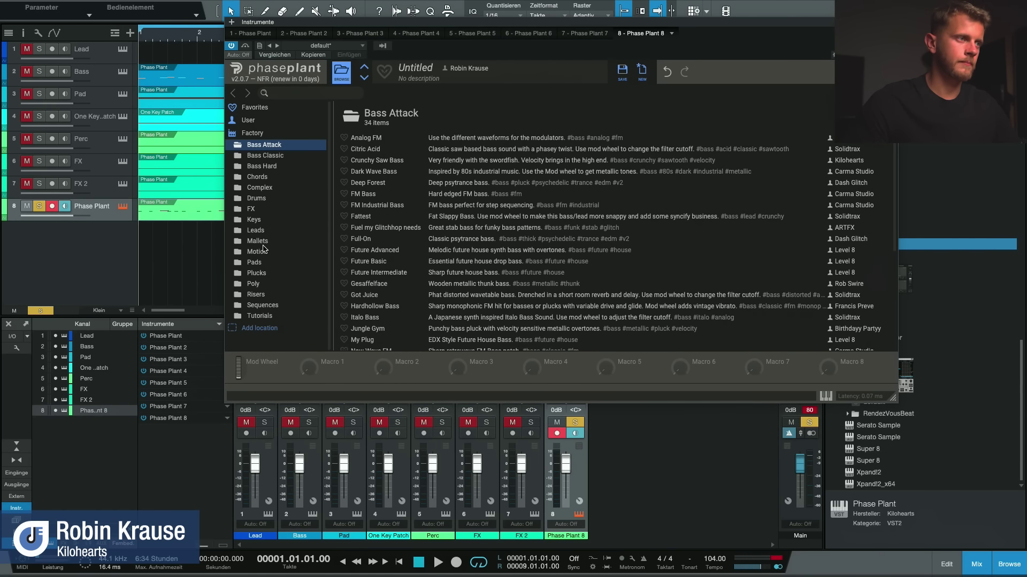
{"action": "scroll", "coordinate": [373, 279], "scroll_direction": "down", "scroll_amount": 2}
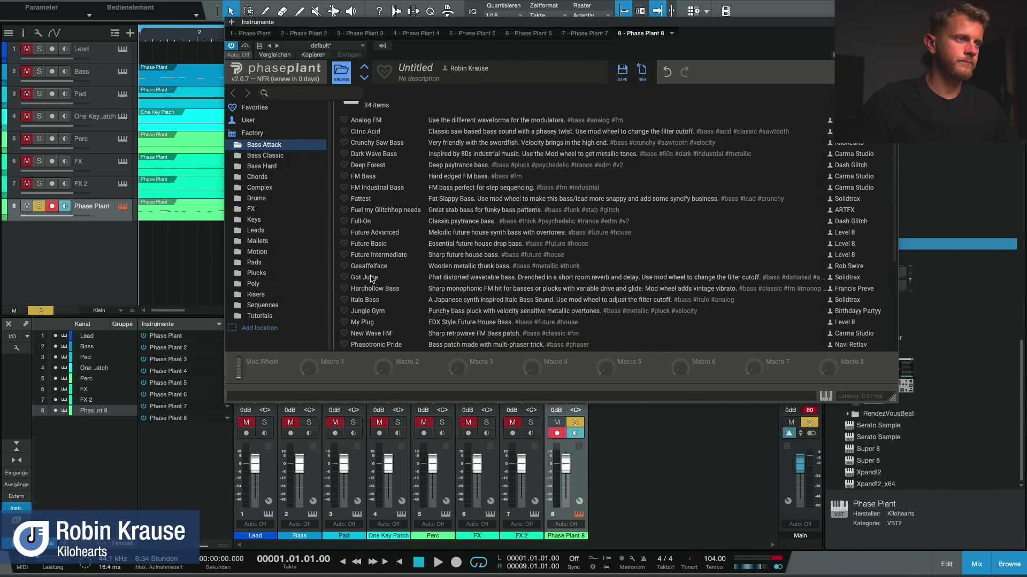
{"action": "left_click", "coordinate": [307, 224]}
{"action": "scroll", "coordinate": [461, 270], "scroll_direction": "down", "scroll_amount": 5}
{"action": "scroll", "coordinate": [381, 276], "scroll_direction": "up", "scroll_amount": 3}
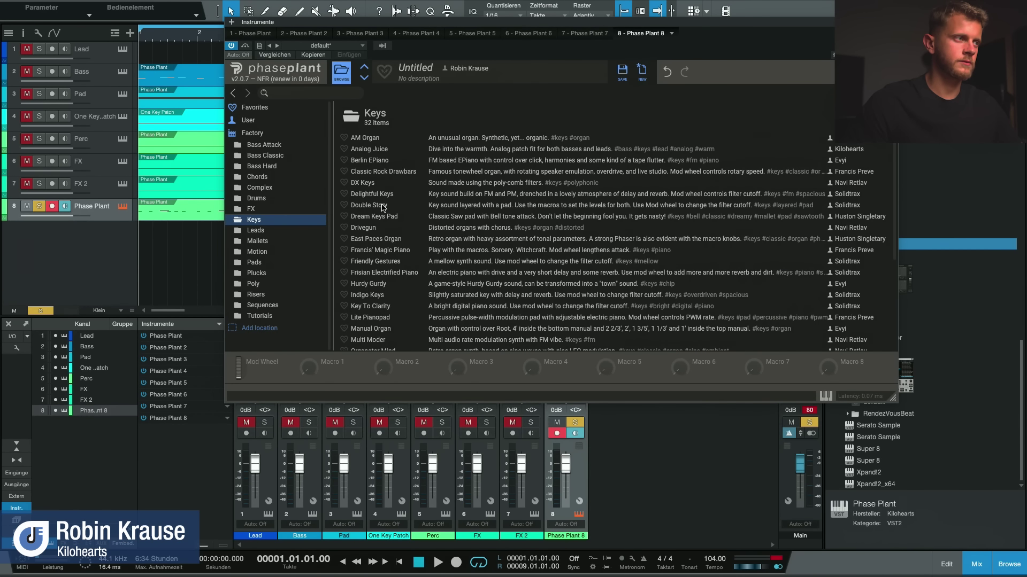
{"action": "scroll", "coordinate": [387, 216], "scroll_direction": "down", "scroll_amount": 2}
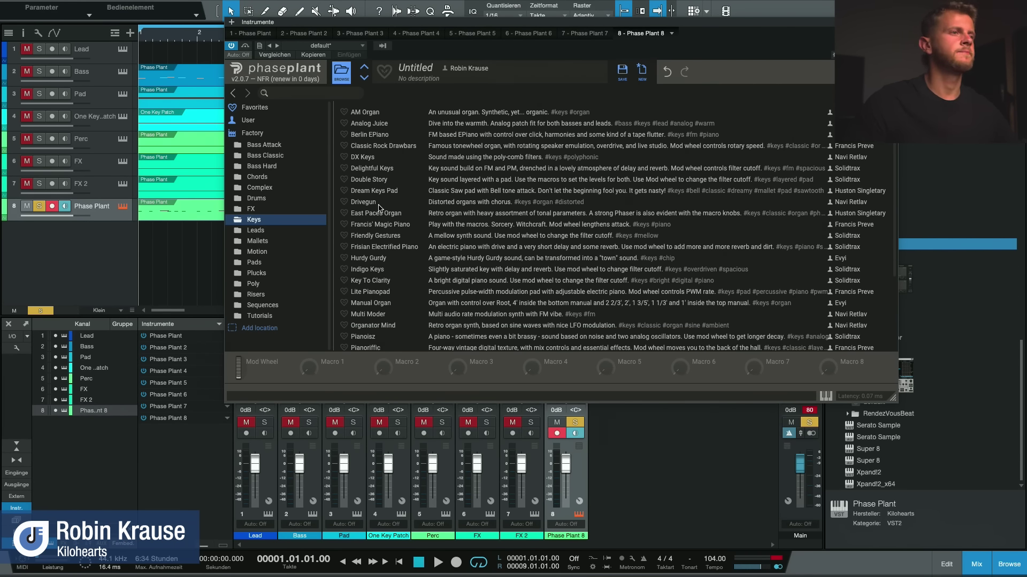
{"action": "left_click", "coordinate": [390, 213]}
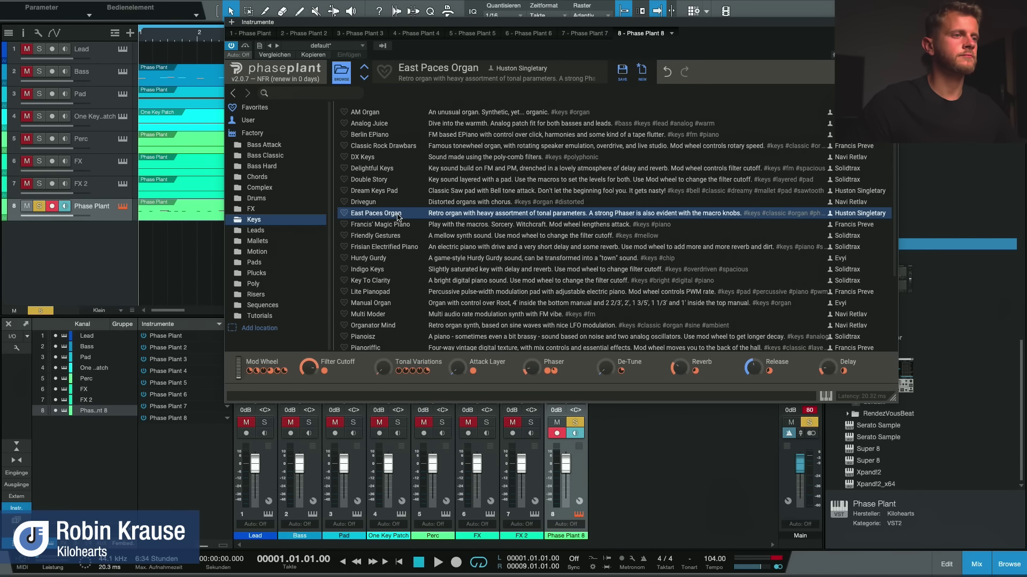
Audition the organ preset with the track's existing clip and close the plugin window
{"action": "key", "text": "space"}
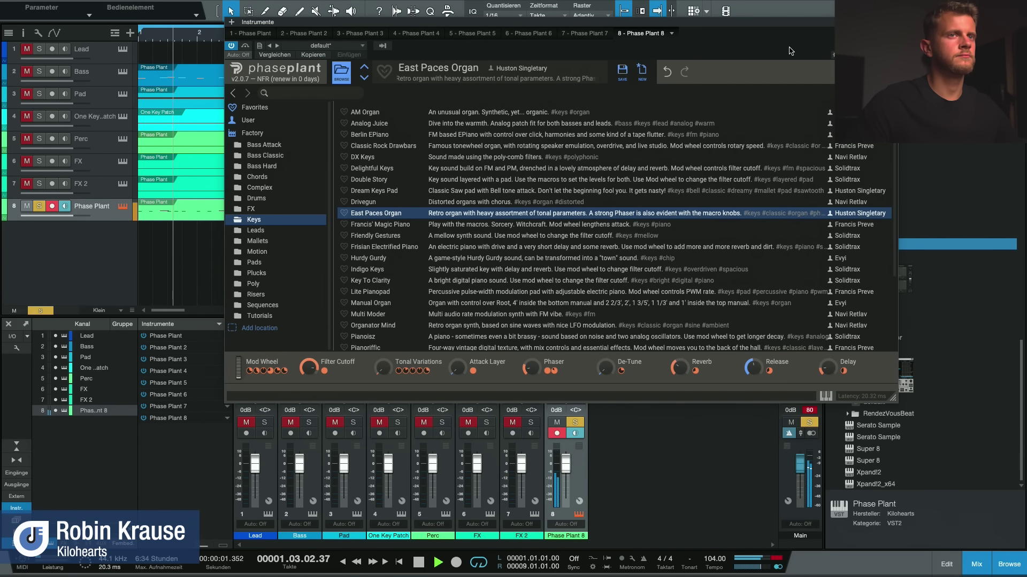
{"action": "key", "text": "ctrl+w"}
{"action": "key", "text": "space"}
Move the Phase Plant track's clip to the start of the Lead track and copy the Pad clip onto the Phase Plant track
{"action": "key", "text": "shift+e"}
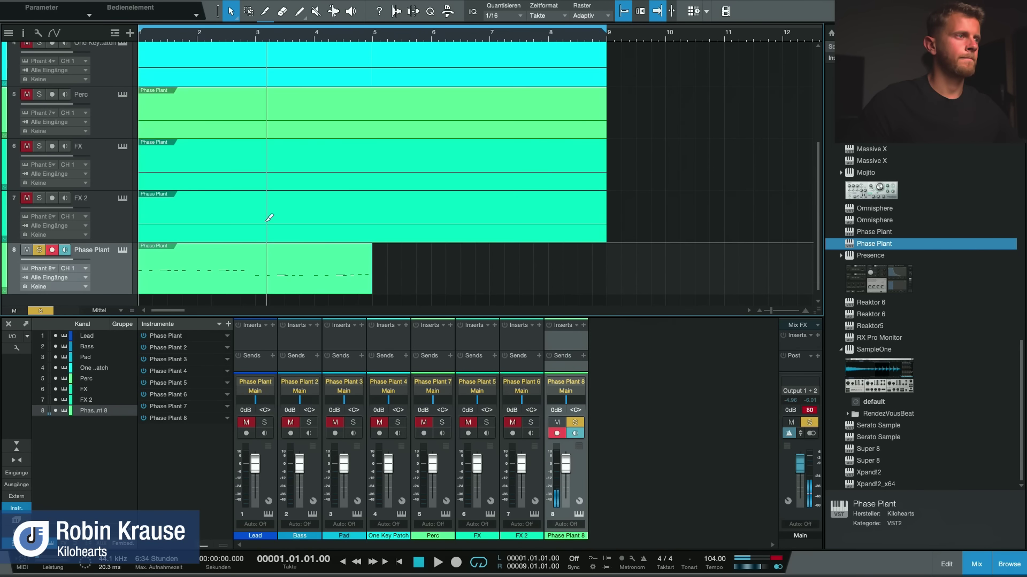
{"action": "key", "text": "shift+e"}
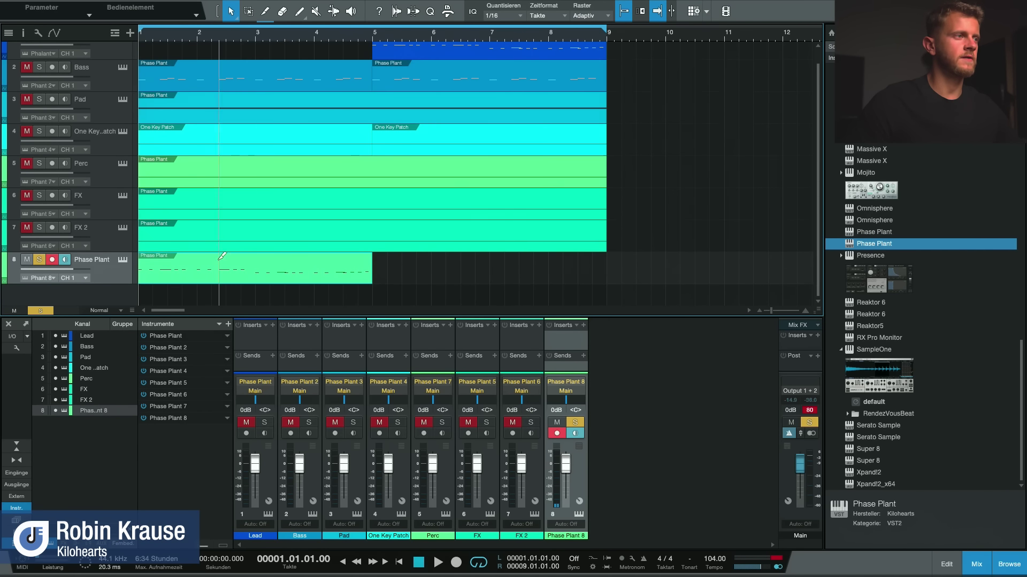
{"action": "key", "text": "shift+e"}
{"action": "key", "text": "shift+e"}
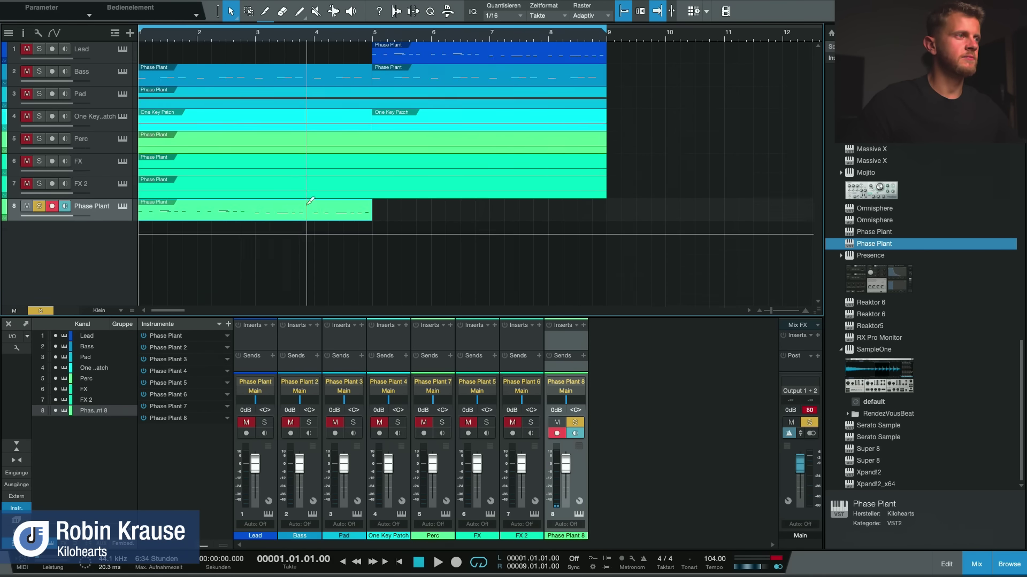
{"action": "key", "text": "shift+e"}
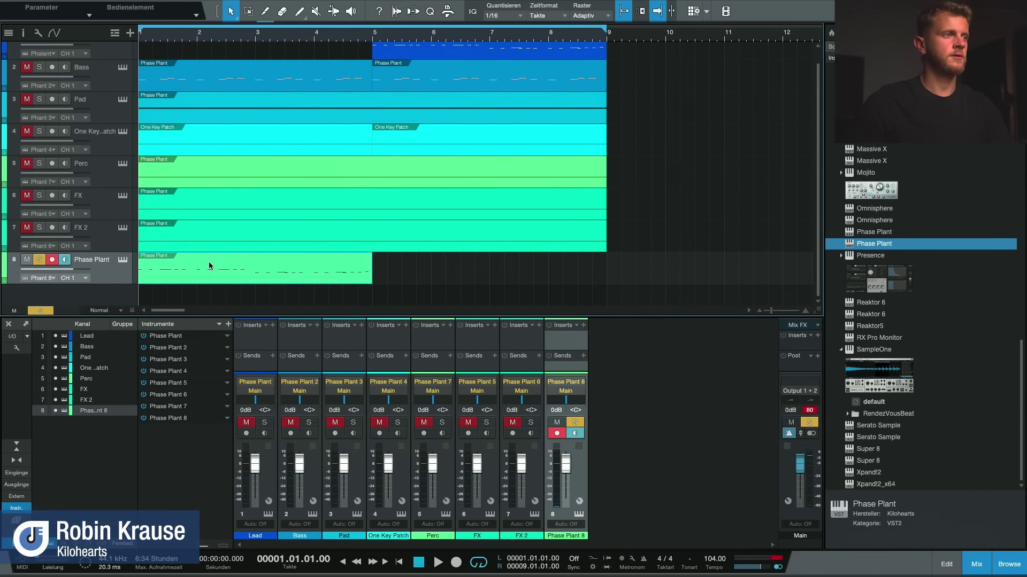
{"action": "left_click_drag", "start_coordinate": [209, 262], "coordinate": [207, 51]}
{"action": "left_click", "coordinate": [217, 92]}
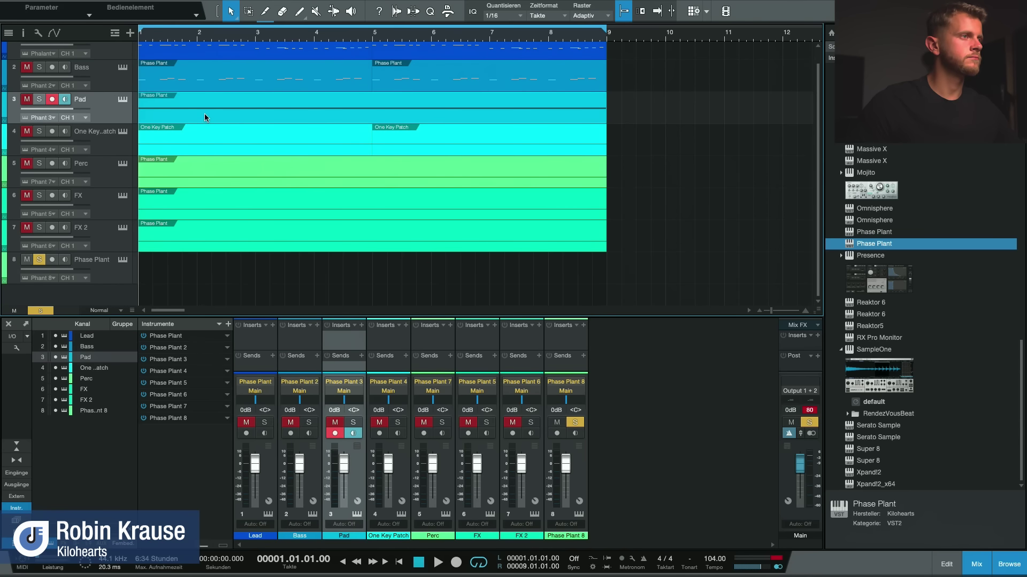
{"action": "left_click_drag", "start_coordinate": [202, 109], "coordinate": [207, 269]}
Open the copied chord clip in the note editor and listen to its sustained notes
{"action": "double_click", "coordinate": [207, 270]}
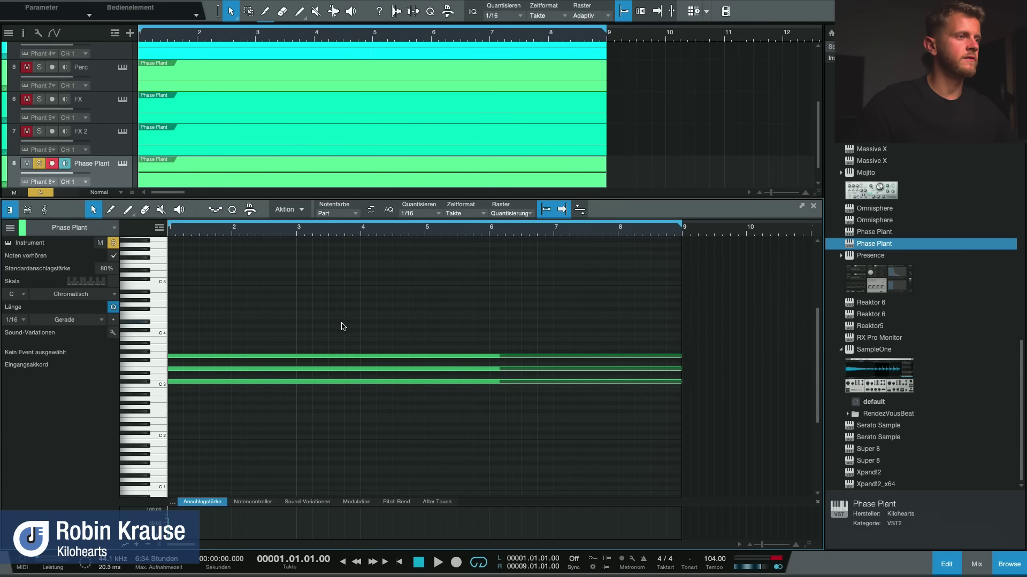
{"action": "key", "text": "space"}
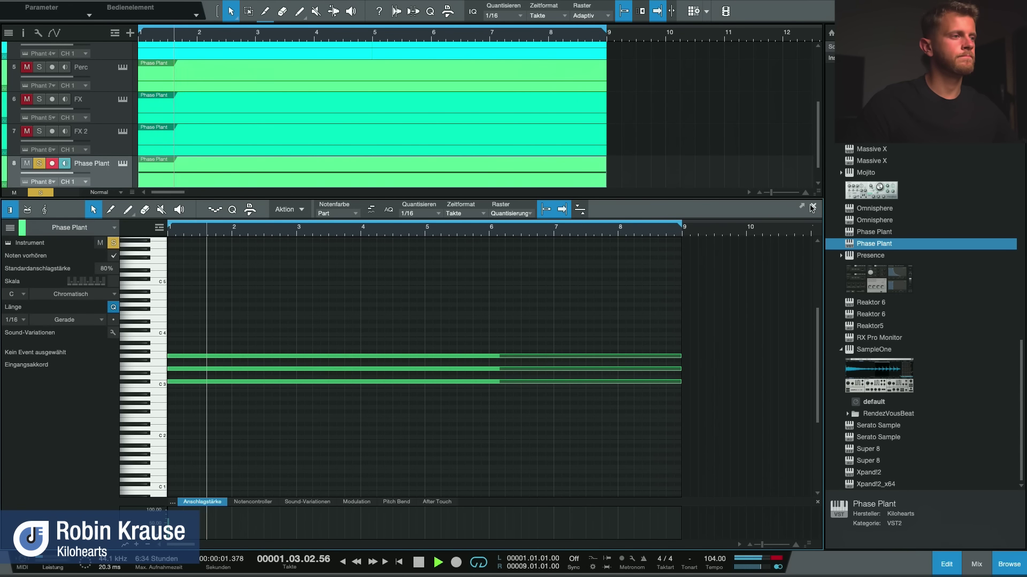
{"action": "key", "text": "space"}
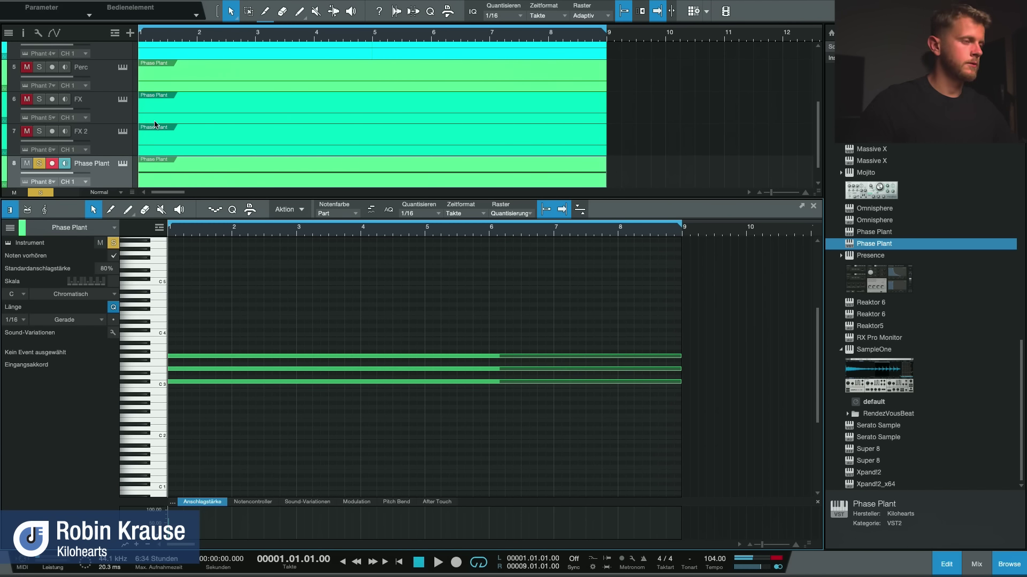
{"action": "key", "text": "F3"}
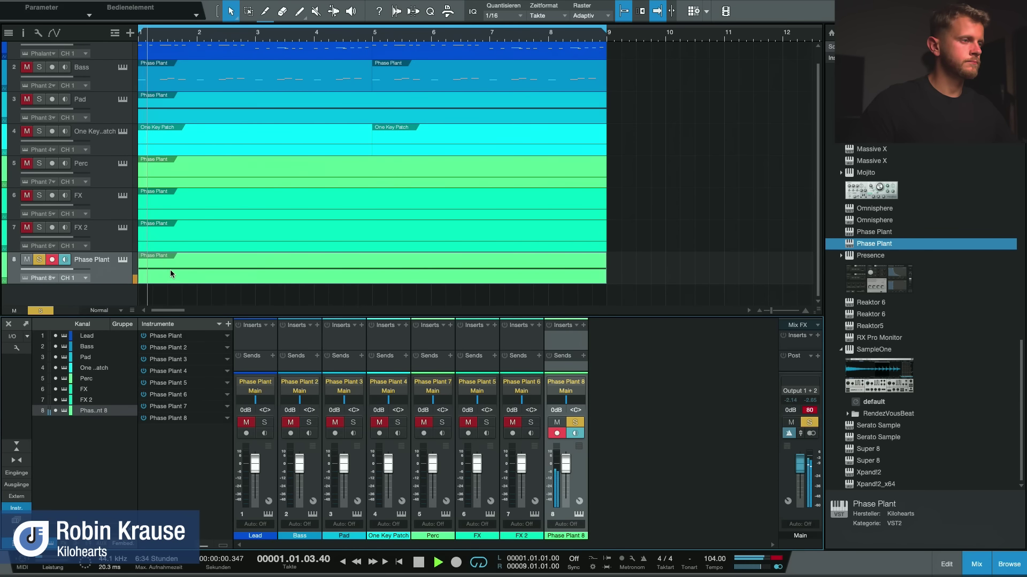
{"action": "double_click", "coordinate": [183, 270]}
{"action": "scroll", "coordinate": [343, 379], "scroll_direction": "down", "scroll_amount": 2}
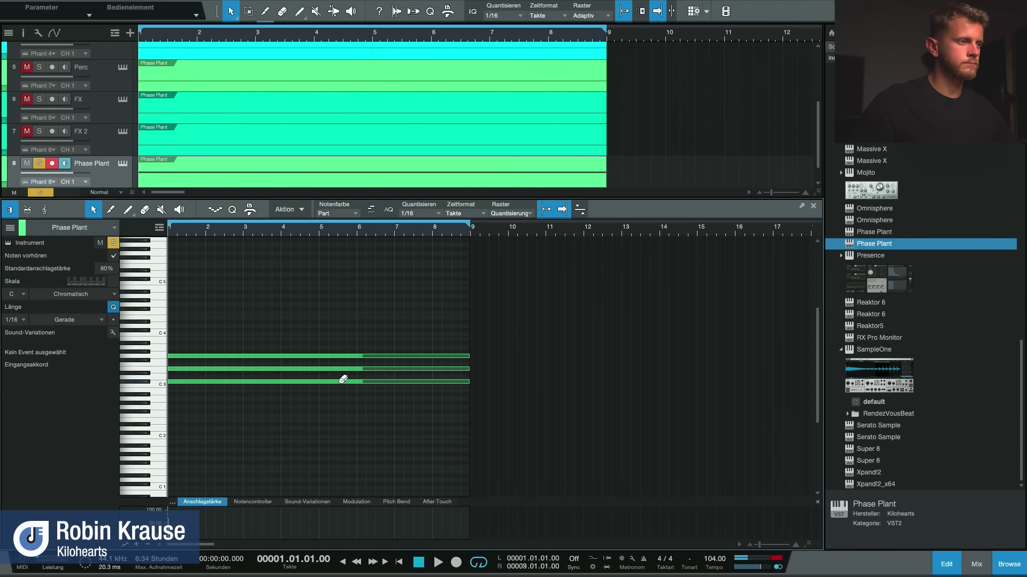
{"action": "scroll", "coordinate": [152, 394], "scroll_direction": "down", "scroll_amount": 2}
{"action": "scroll", "coordinate": [205, 378], "scroll_direction": "up", "scroll_amount": 5}
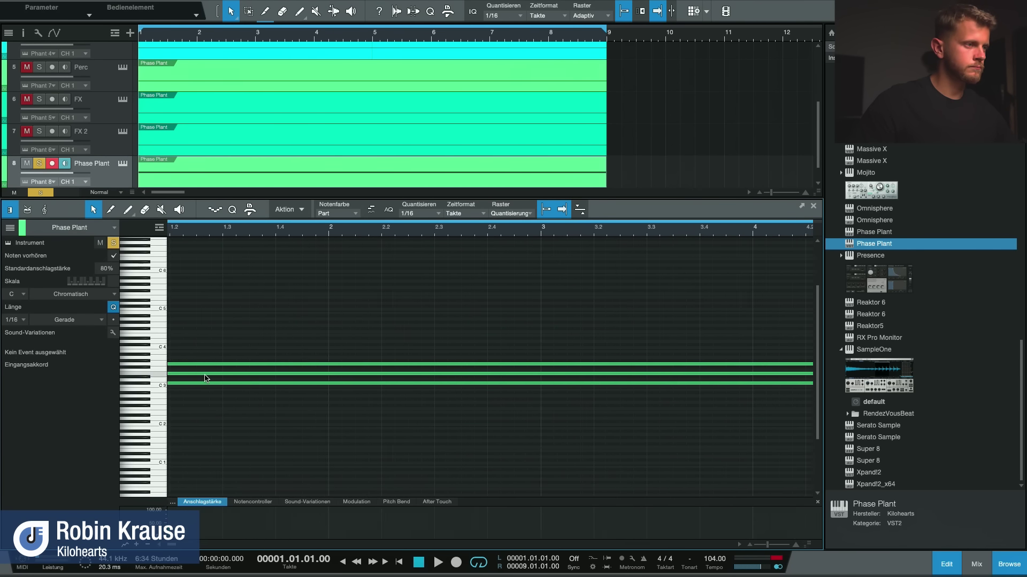
{"action": "key", "text": "space"}
{"action": "key", "text": "space"}
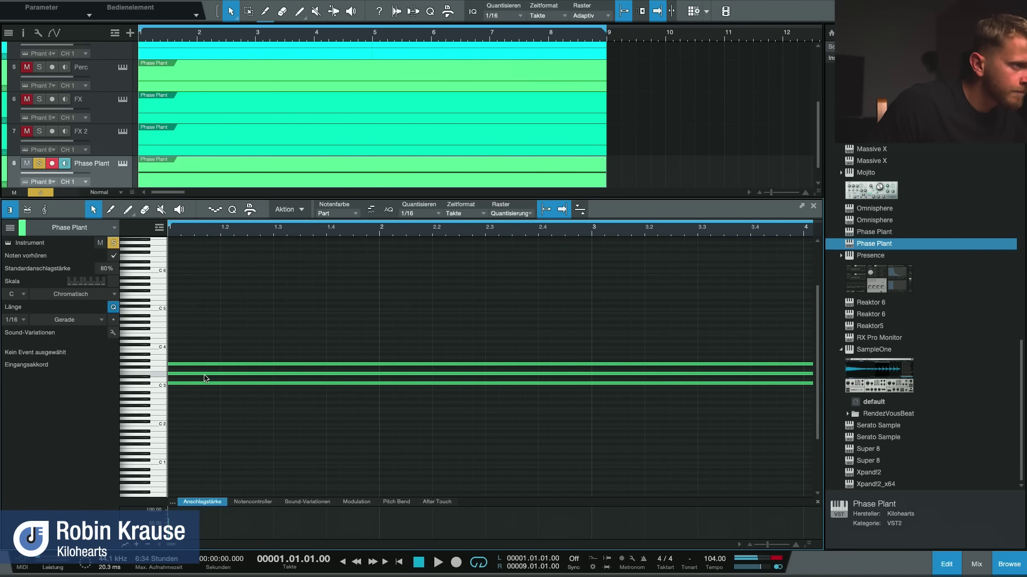
Lower the middle note of the chord to D# 3 and play the chord back
{"action": "scroll", "coordinate": [196, 404], "scroll_direction": "up", "scroll_amount": 2}
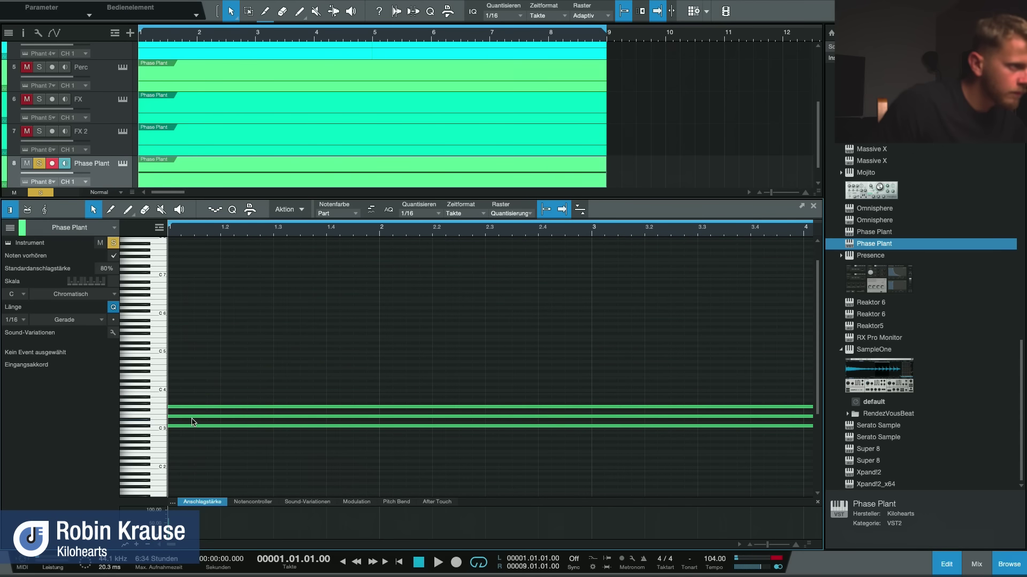
{"action": "left_click", "coordinate": [192, 417]}
{"action": "key", "text": "super+space"}
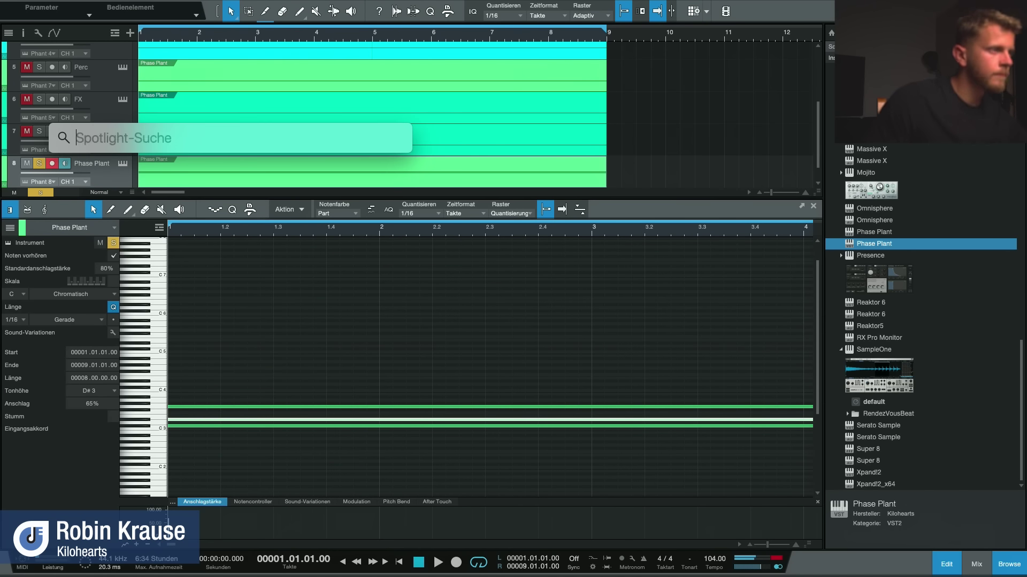
{"action": "left_click", "coordinate": [290, 371]}
{"action": "key", "text": "space"}
{"action": "key", "text": "space"}
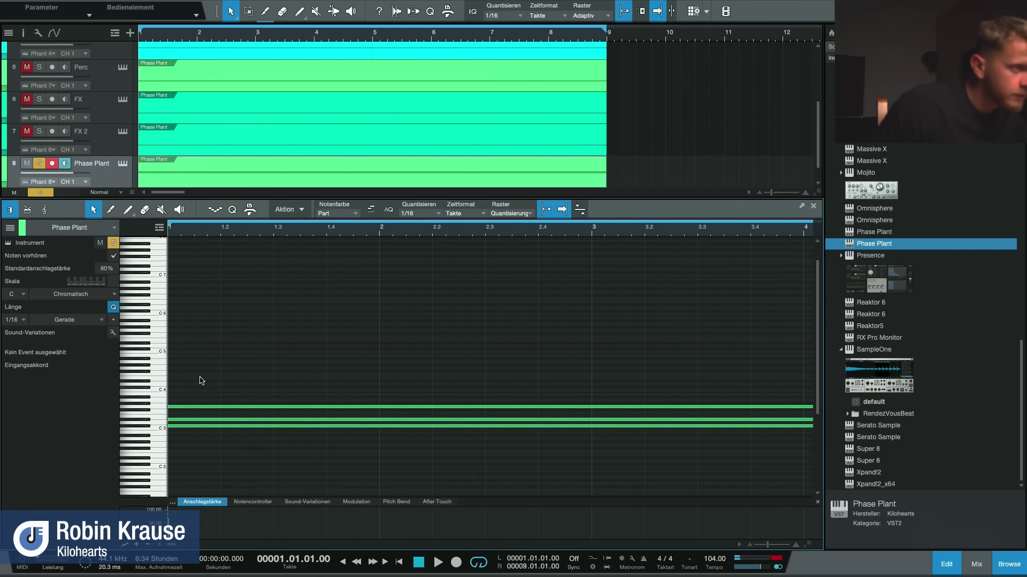
Lower the chord's lowest note from C# 3 to C 3 and close the note editor after checking playback
{"action": "key", "text": "2"}
{"action": "key", "text": "1"}
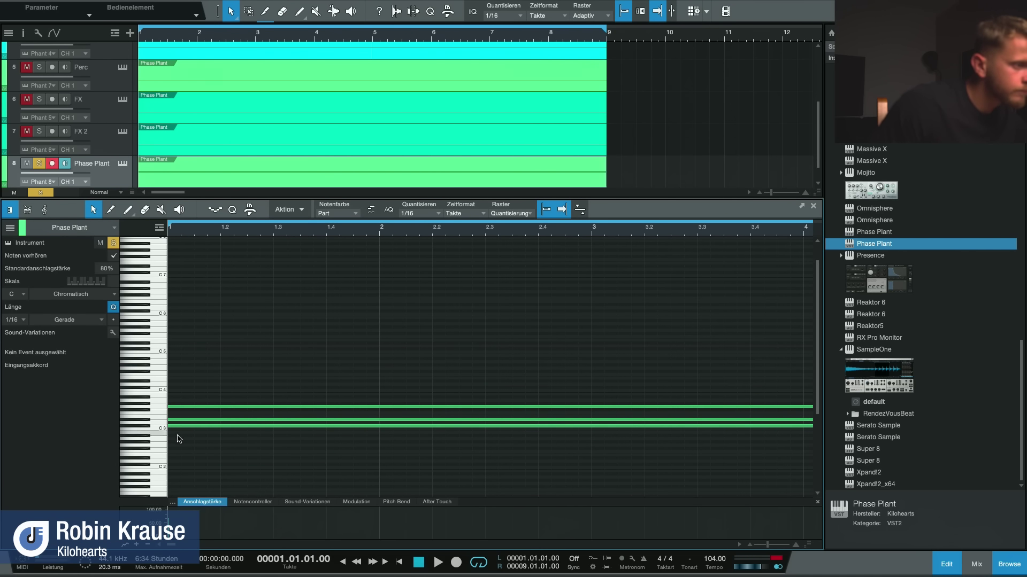
{"action": "scroll", "coordinate": [195, 440], "scroll_direction": "up", "scroll_amount": 3}
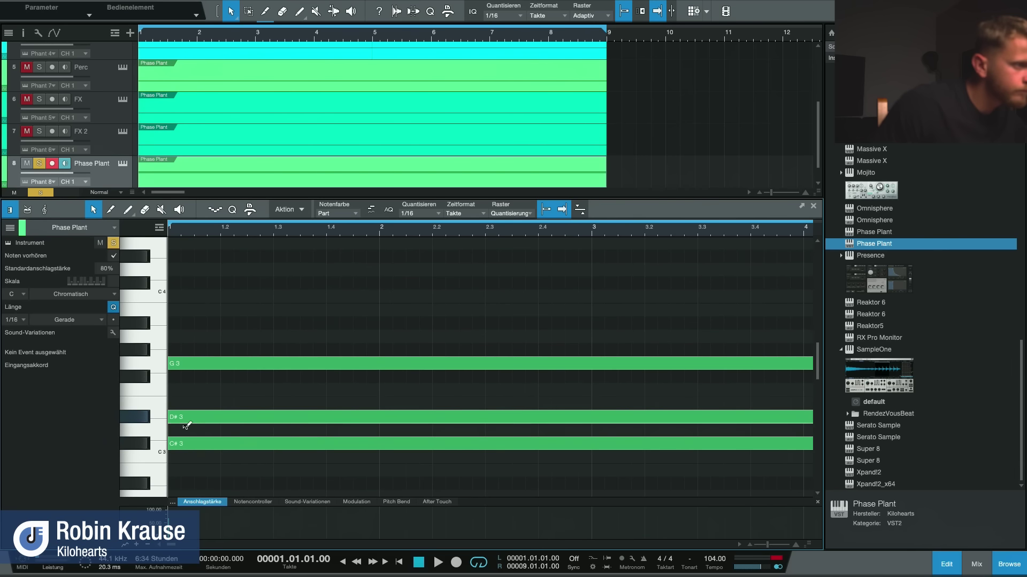
{"action": "left_click_drag", "start_coordinate": [184, 444], "coordinate": [188, 458]}
{"action": "key", "text": "space"}
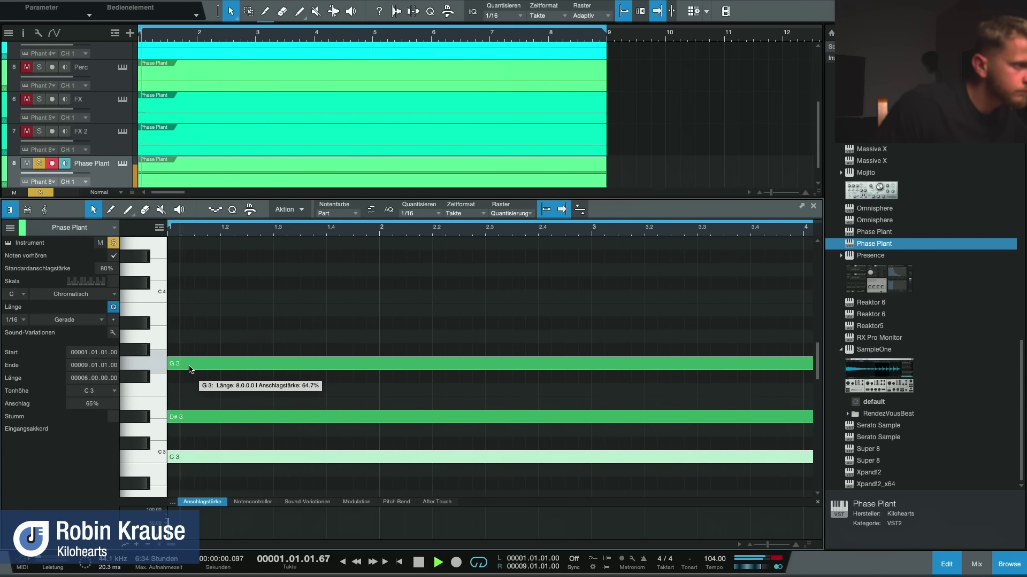
{"action": "left_click", "coordinate": [813, 208]}
{"action": "key", "text": "space"}
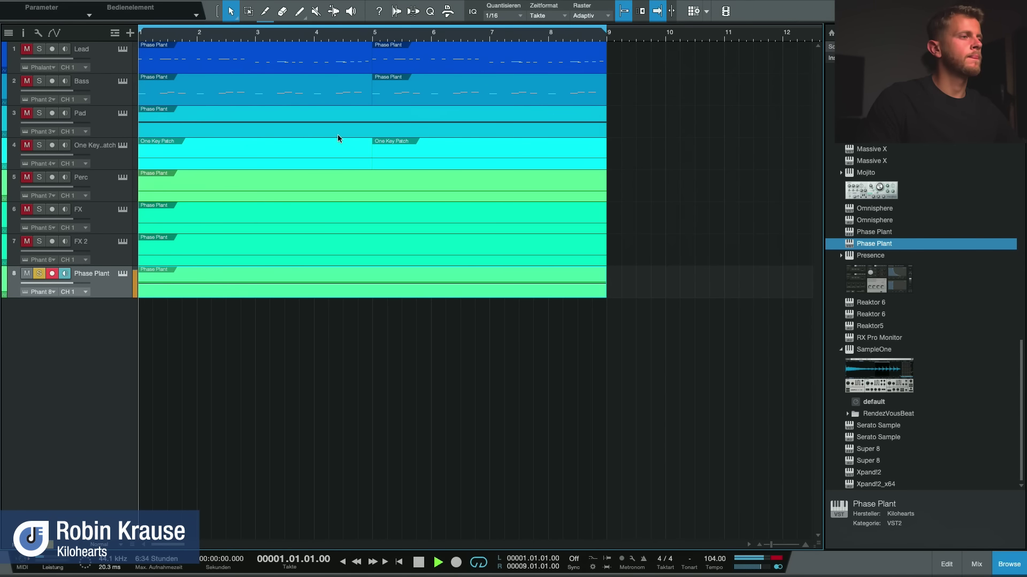
Open the instrument window of the Phase Plant track and play the organ chord
{"action": "key", "text": "space"}
{"action": "key", "text": "F3"}
{"action": "key", "text": "F3"}
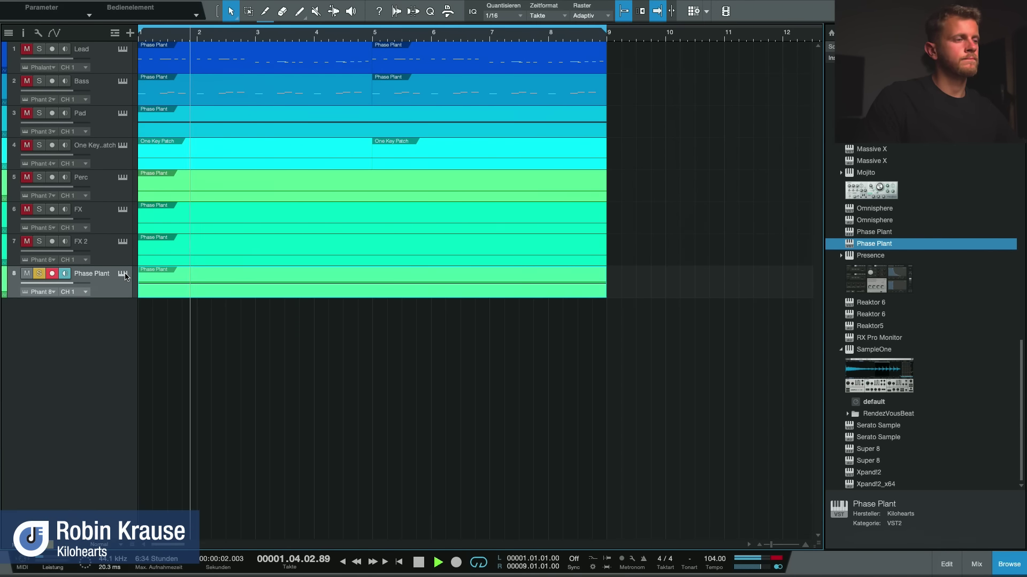
{"action": "left_click", "coordinate": [123, 274]}
{"action": "key", "text": "space"}
{"action": "key", "text": "space"}
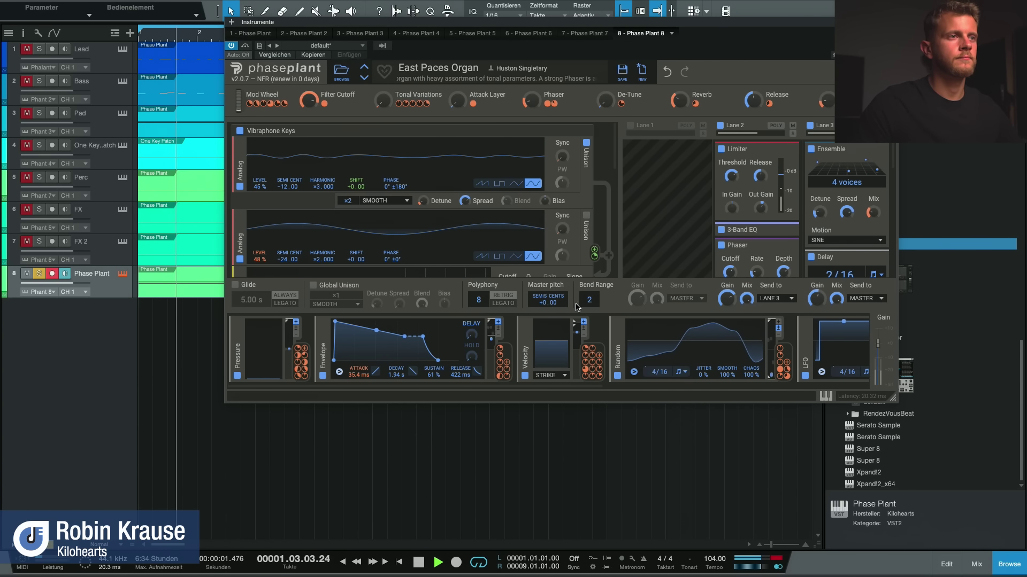
Review lane 3's effects with playback stopped, and sweep the Filter Cutoff macro down and back up while the organ chord plays
{"action": "key", "text": "space"}
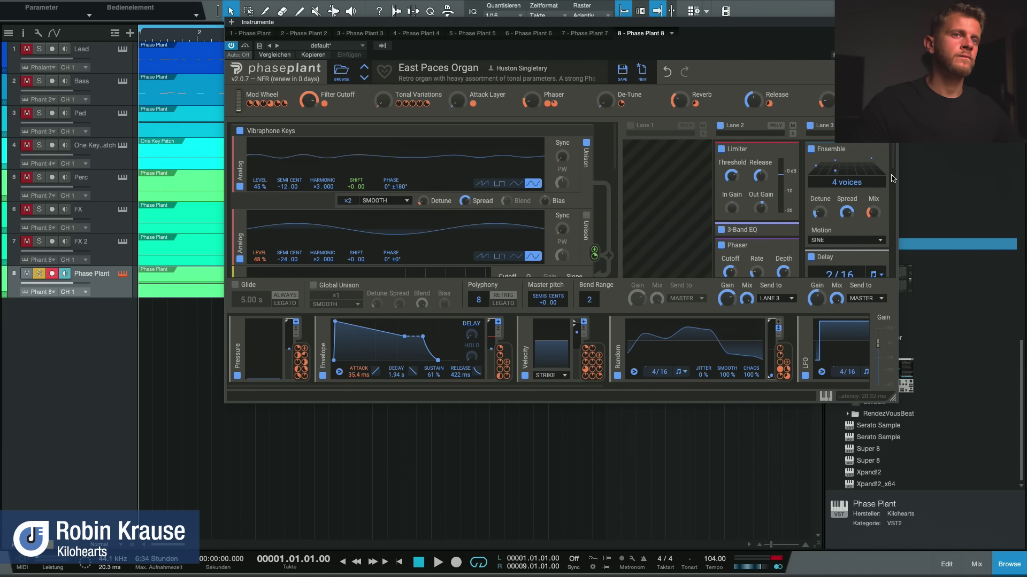
{"action": "left_click_drag", "start_coordinate": [893, 167], "coordinate": [894, 197]}
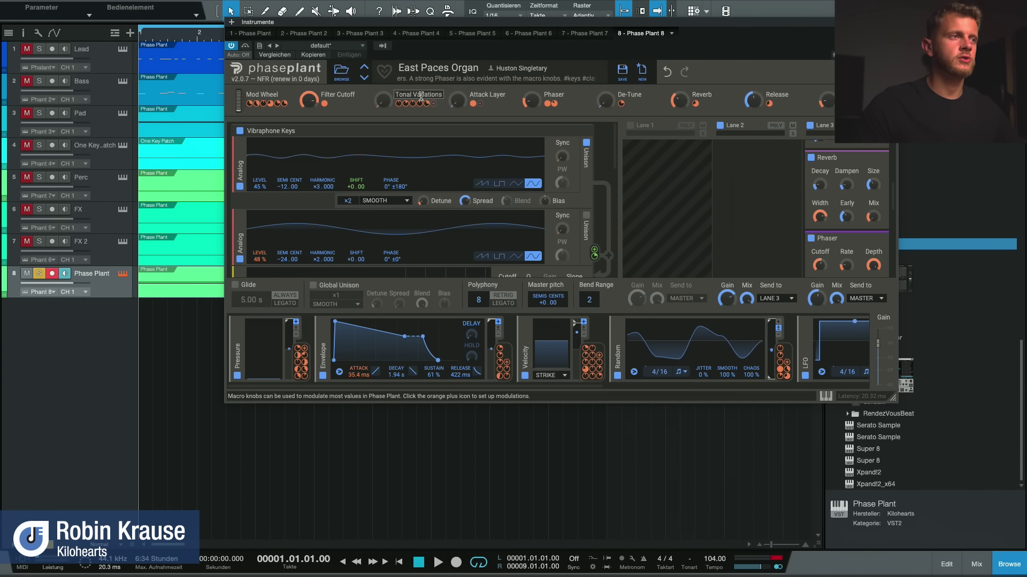
{"action": "key", "text": "space"}
{"action": "left_click_drag", "start_coordinate": [309, 105], "coordinate": [585, 347]}
{"action": "mouse_move", "coordinate": [309, 100]}
{"action": "left_mouse_down"}
{"action": "mouse_move", "coordinate": [309, 128]}
{"action": "mouse_move", "coordinate": [309, 110]}
{"action": "left_mouse_up"}
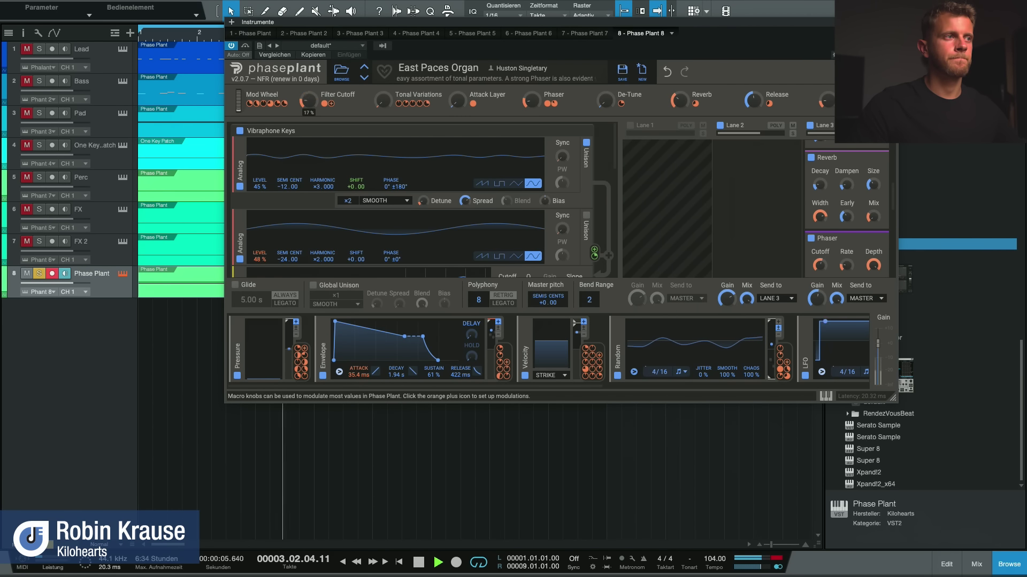
{"action": "left_click_drag", "start_coordinate": [309, 110], "coordinate": [312, 104]}
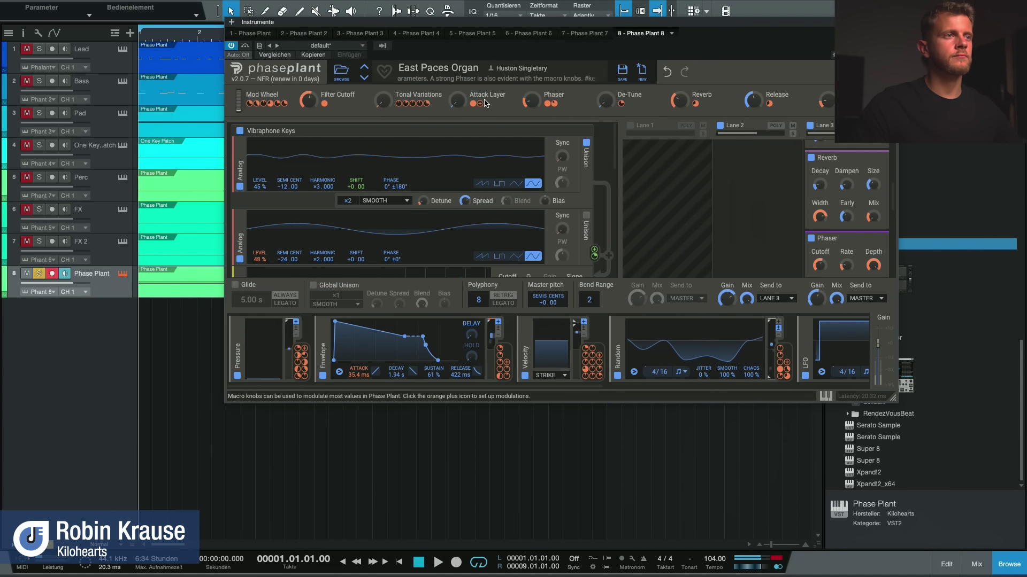
Raise the Phaser macro and the De-Tune macro of the organ preset while playing the chord
{"action": "left_click_drag", "start_coordinate": [531, 101], "coordinate": [531, 87]}
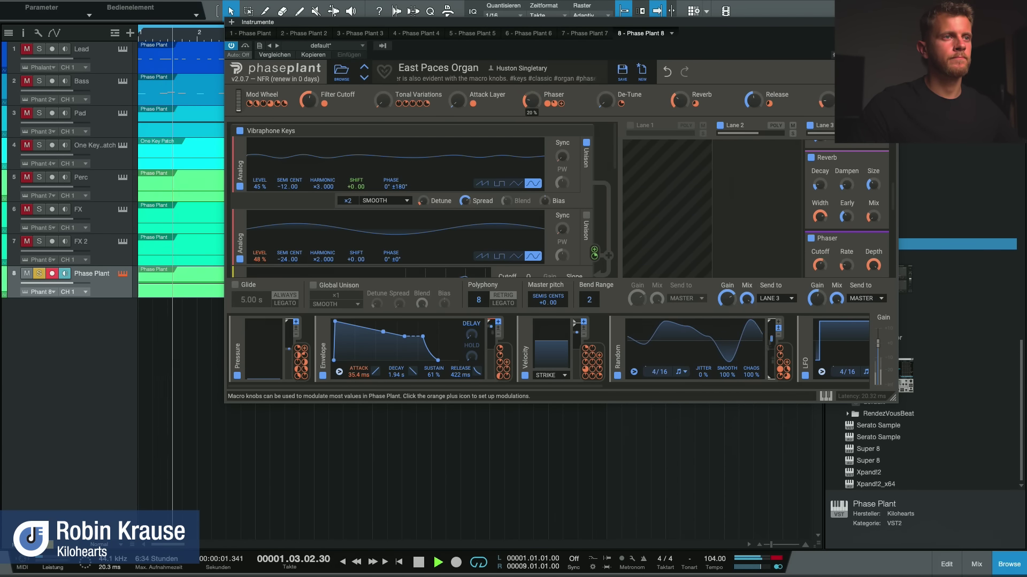
{"action": "left_click_drag", "start_coordinate": [604, 100], "coordinate": [605, 89]}
{"action": "key", "text": "space"}
{"action": "key", "text": "space"}
Audition changes to the Reverb, Delay and Filter Cutoff macros one after another with the chord playing, and stop playback
{"action": "left_click_drag", "start_coordinate": [679, 103], "coordinate": [679, 110]}
{"action": "key", "text": "space"}
{"action": "key", "text": "space"}
{"action": "left_click_drag", "start_coordinate": [826, 101], "coordinate": [826, 98]}
{"action": "key", "text": "space"}
{"action": "key", "text": "space"}
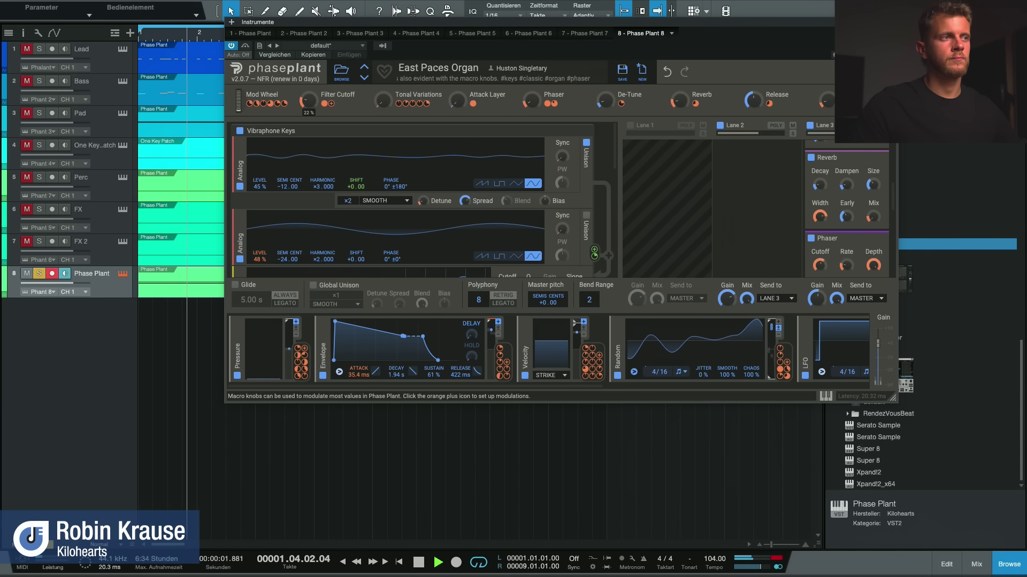
{"action": "key", "text": "space"}
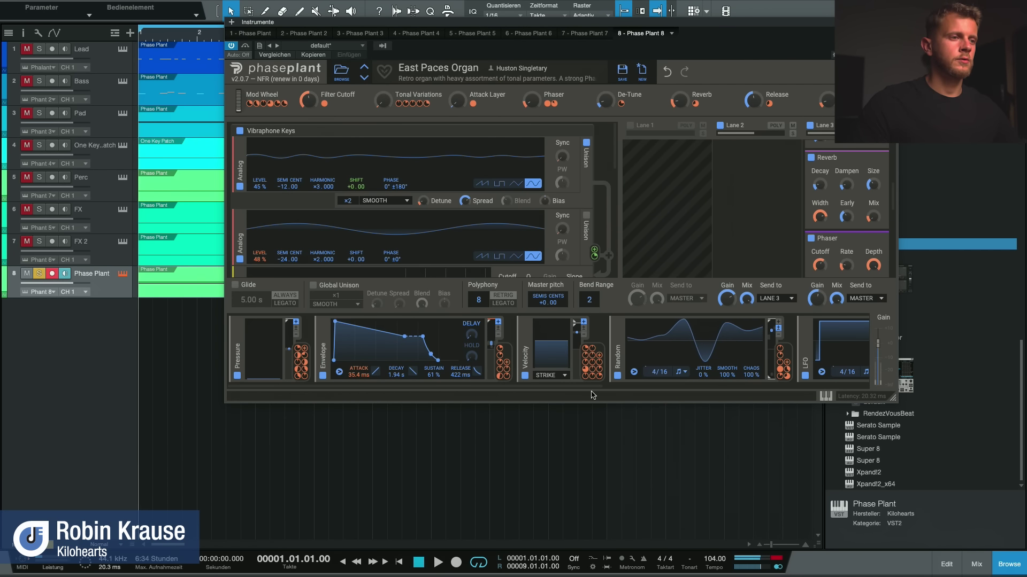
Add an LFO modulator after the existing ones, with the Sine shape and a tempo-synced rate of 4/4
{"action": "left_click_drag", "start_coordinate": [415, 386], "coordinate": [682, 386]}
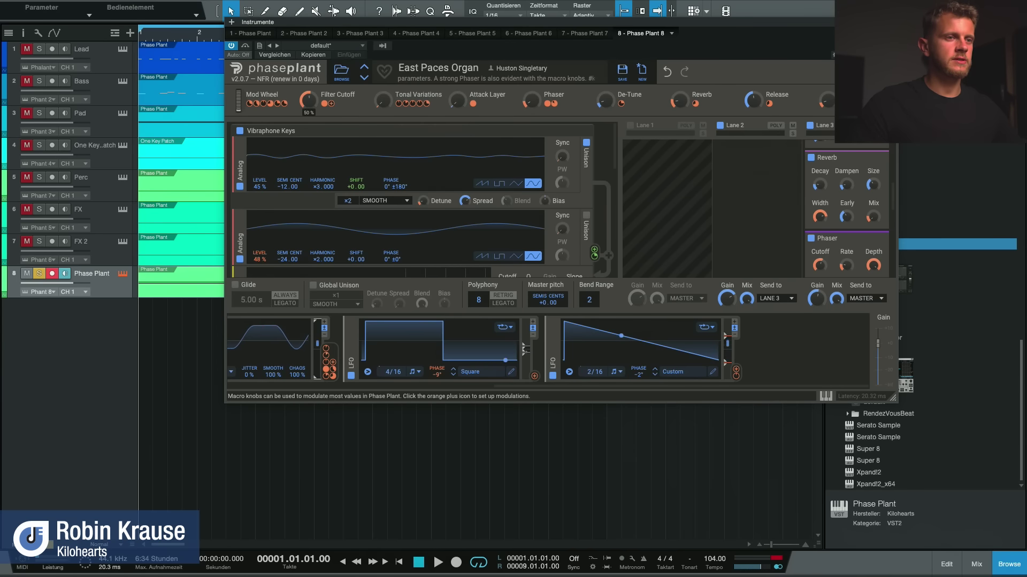
{"action": "left_click", "coordinate": [794, 353]}
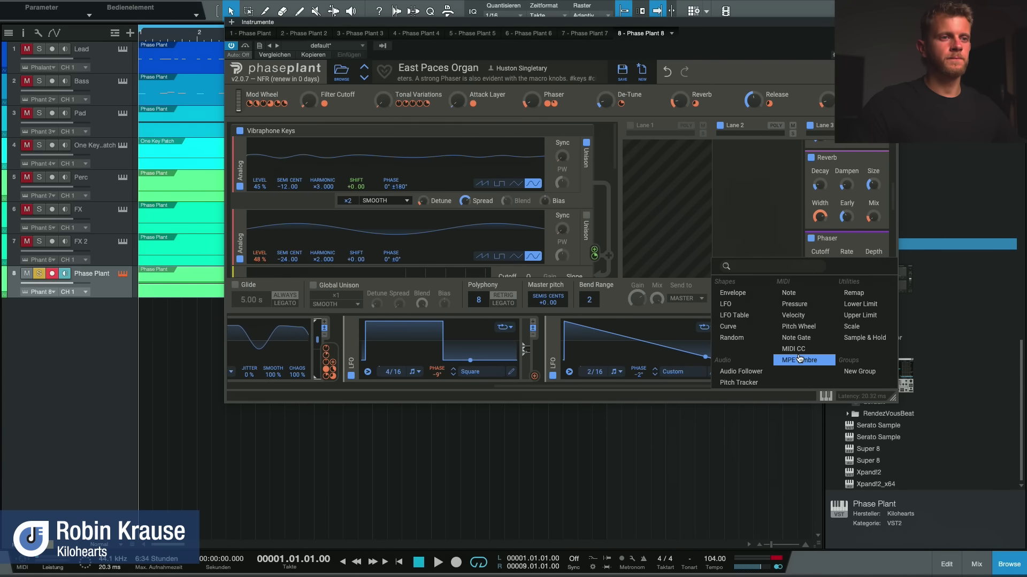
{"action": "left_click", "coordinate": [752, 304]}
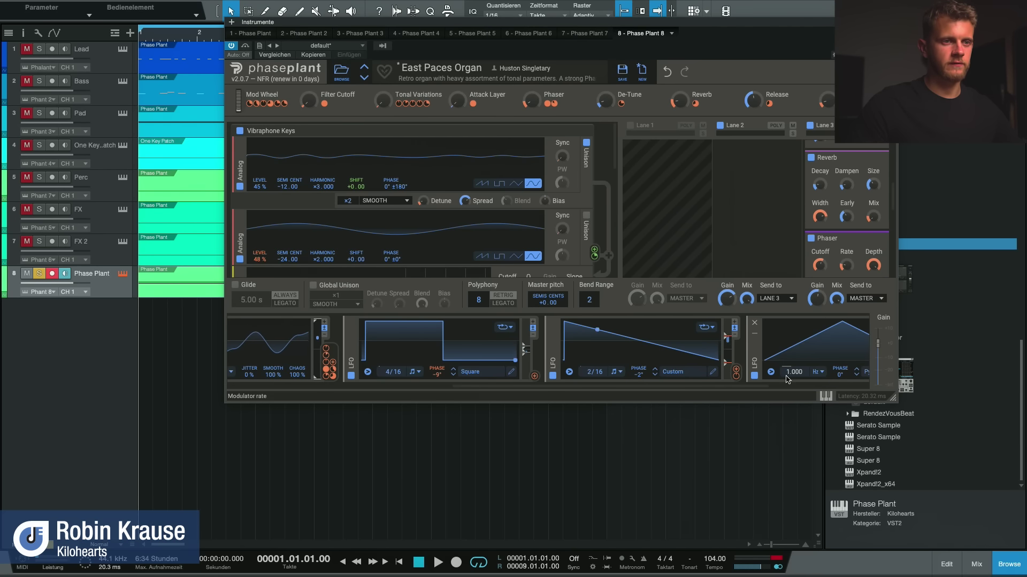
{"action": "left_click_drag", "start_coordinate": [758, 387], "coordinate": [845, 388]}
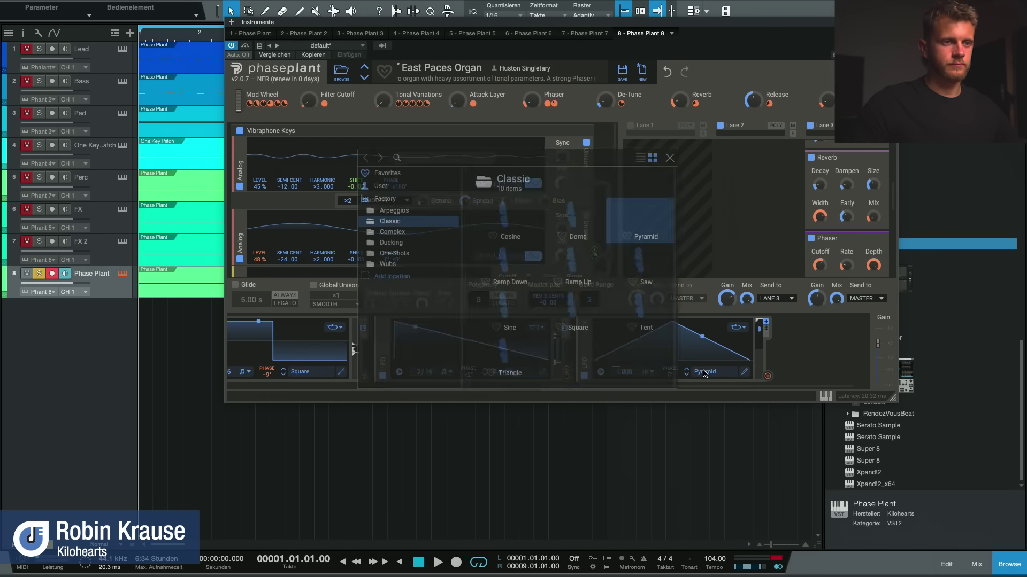
{"action": "left_click", "coordinate": [705, 372]}
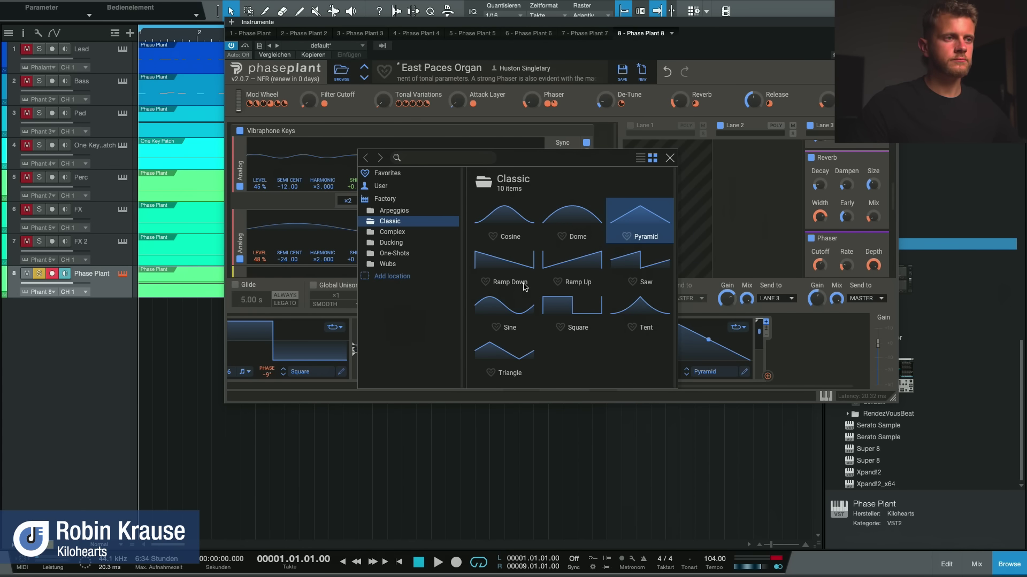
{"action": "double_click", "coordinate": [528, 309]}
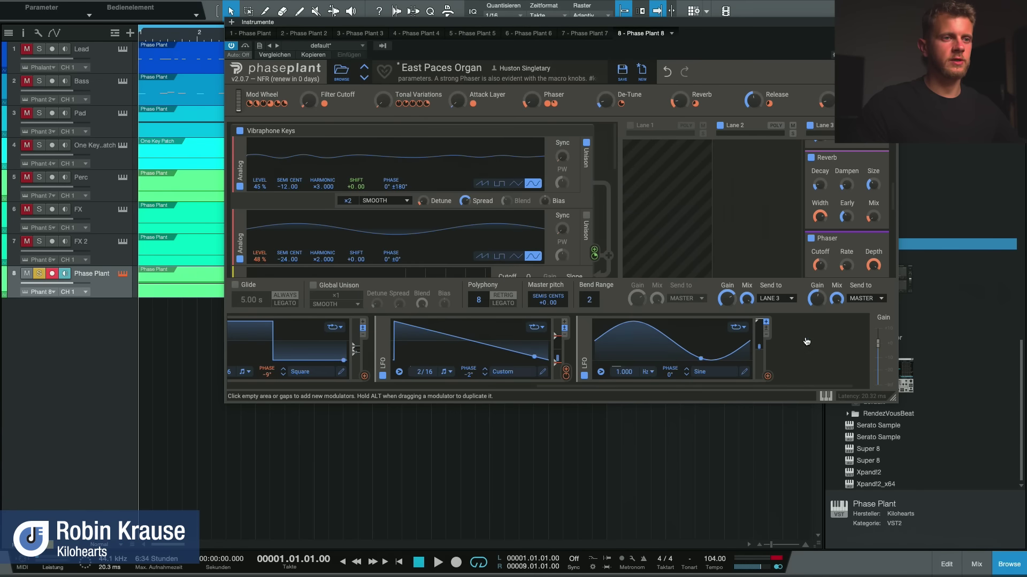
{"action": "left_click", "coordinate": [652, 372]}
{"action": "left_click", "coordinate": [663, 439]}
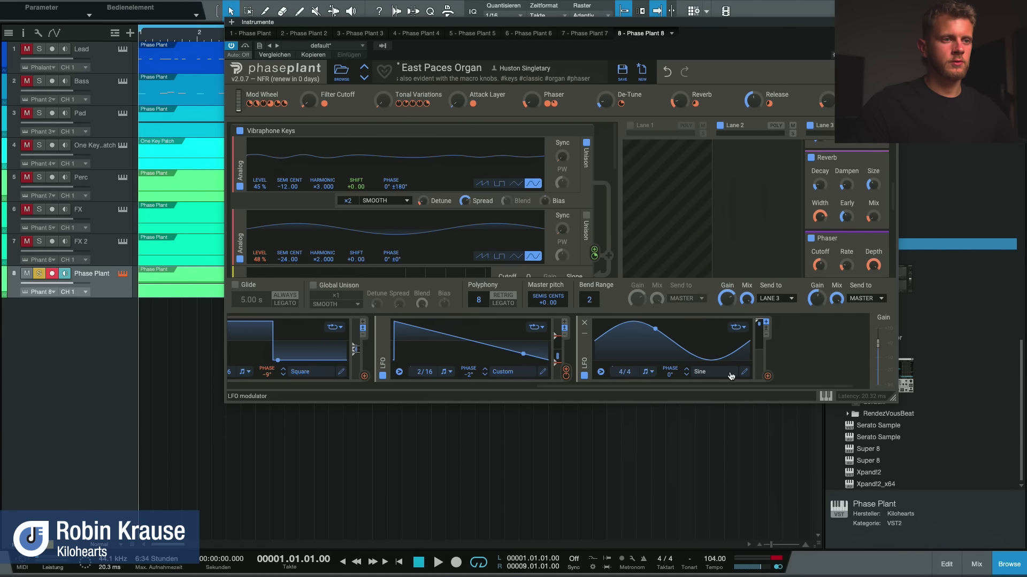
Route the sine LFO to the Filter Cutoff macro with +62 % depth, and adjust the macro while the chord plays
{"action": "left_click", "coordinate": [768, 378]}
{"action": "left_click", "coordinate": [309, 114]}
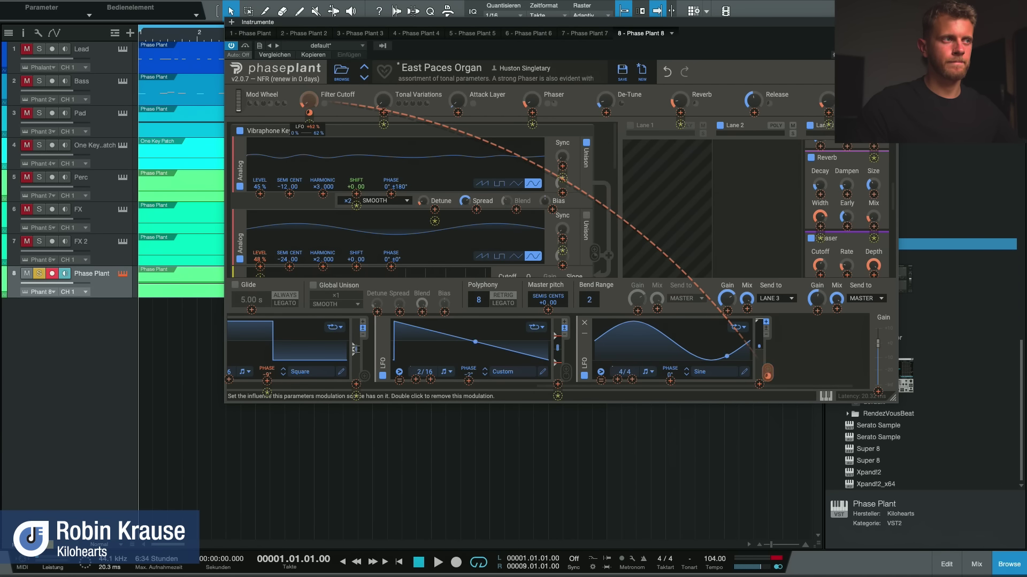
{"action": "key", "text": "space"}
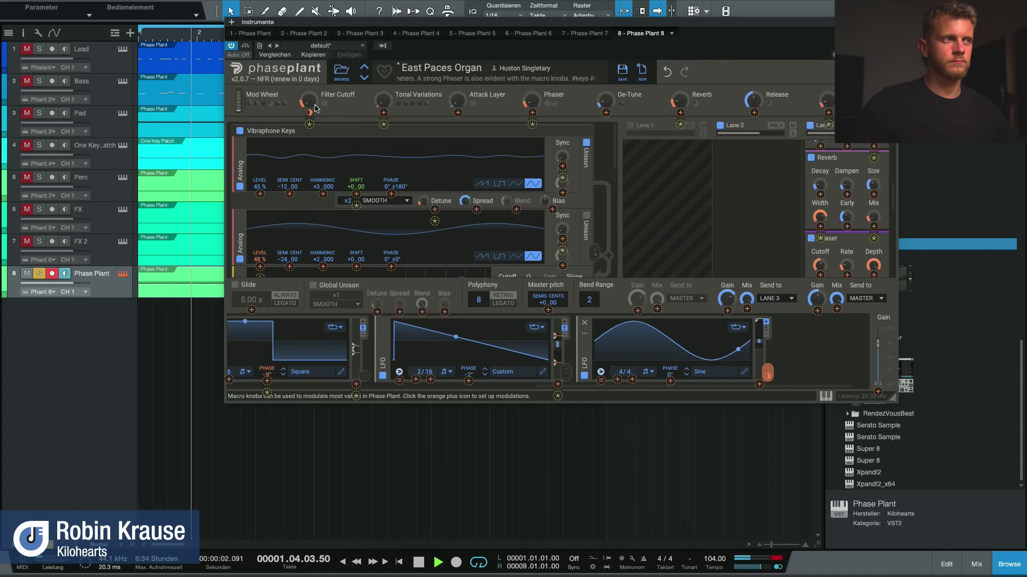
{"action": "left_click", "coordinate": [309, 103]}
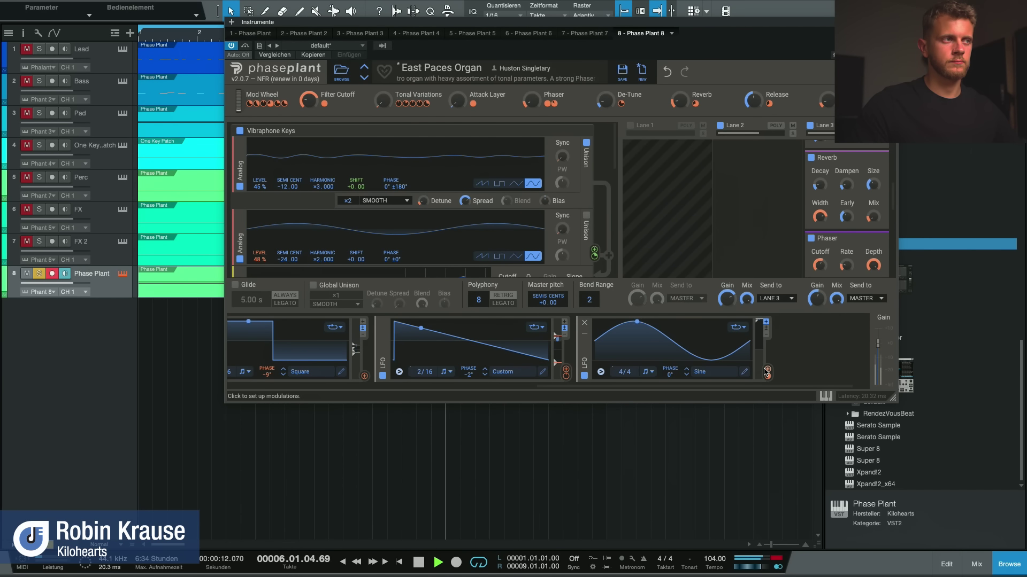
Stop playback and inspect the possible modulation targets for the sine LFO without adding another routing
{"action": "key", "text": "space"}
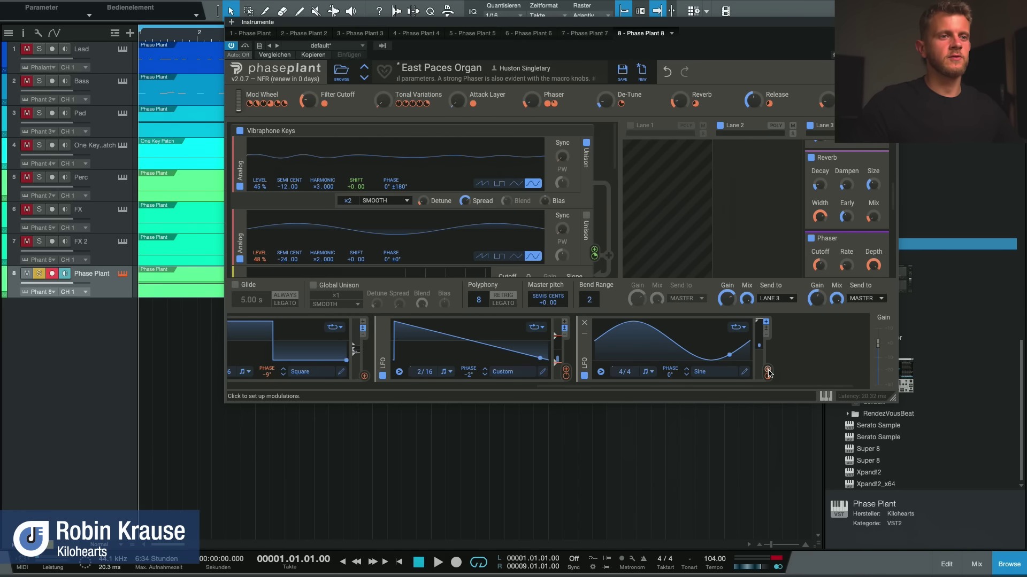
{"action": "left_click", "coordinate": [768, 372]}
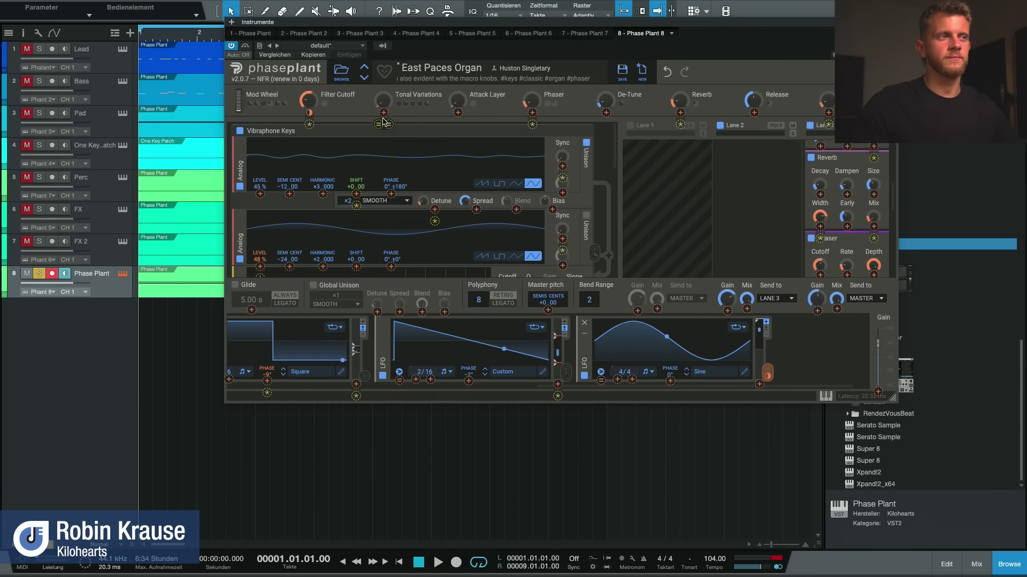
{"action": "left_click", "coordinate": [781, 373]}
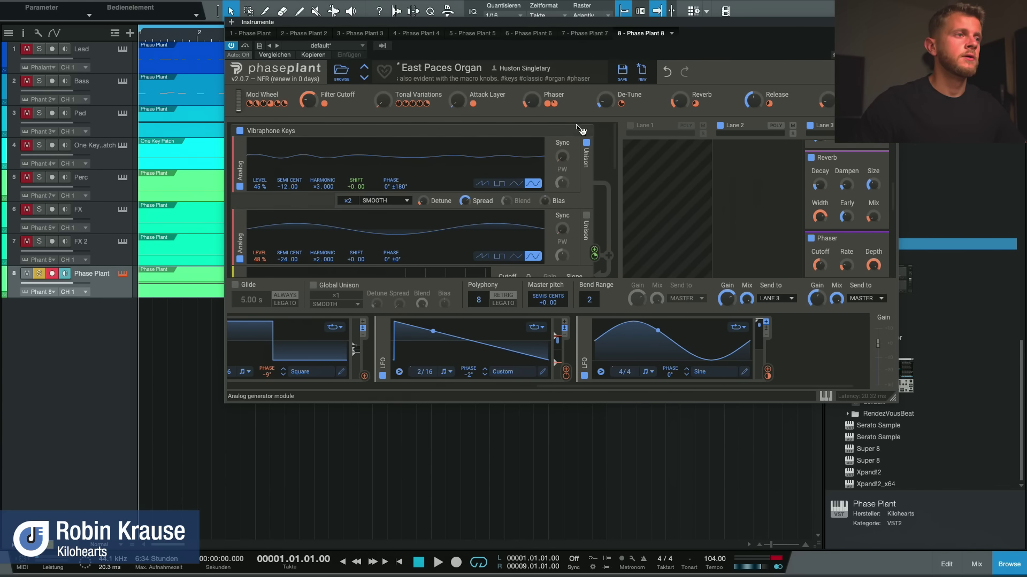
Audition the factory Keys preset Classic Rock Drawbars with the chord, and load Berlin EPiano in its place
{"action": "left_click", "coordinate": [342, 72]}
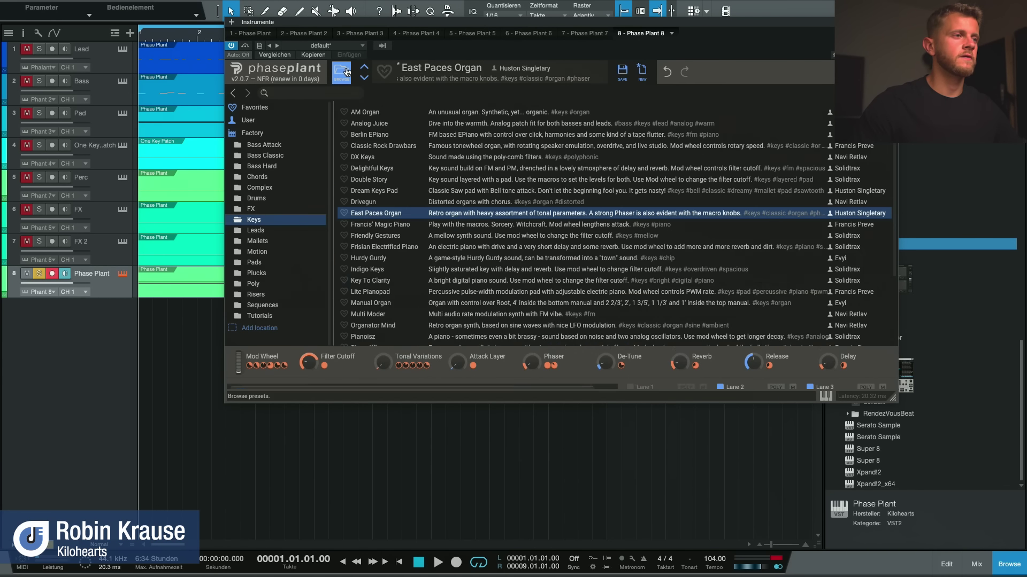
{"action": "scroll", "coordinate": [424, 195], "scroll_direction": "up", "scroll_amount": 1}
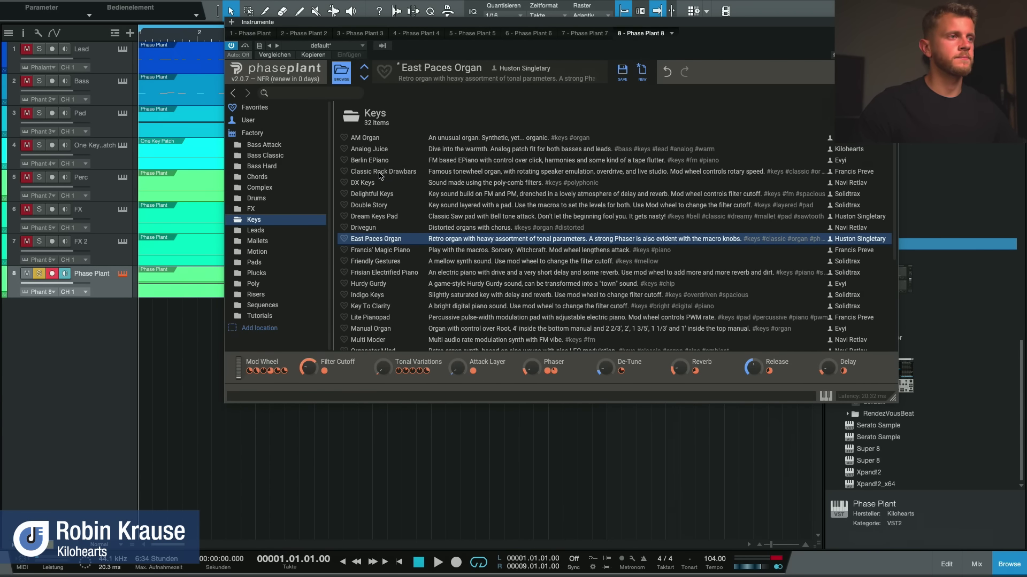
{"action": "left_click", "coordinate": [379, 172]}
{"action": "key", "text": "space"}
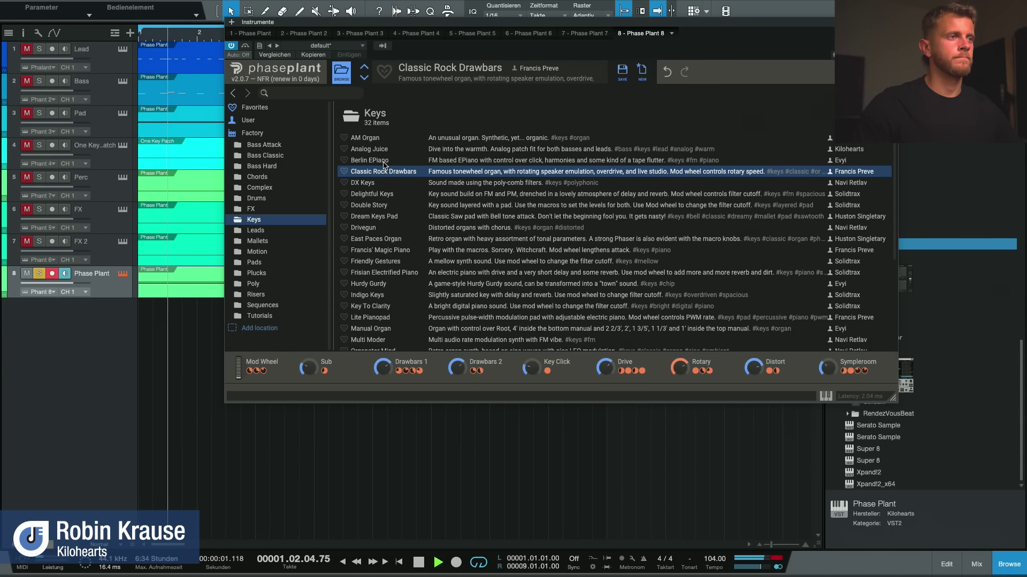
{"action": "left_click", "coordinate": [383, 161]}
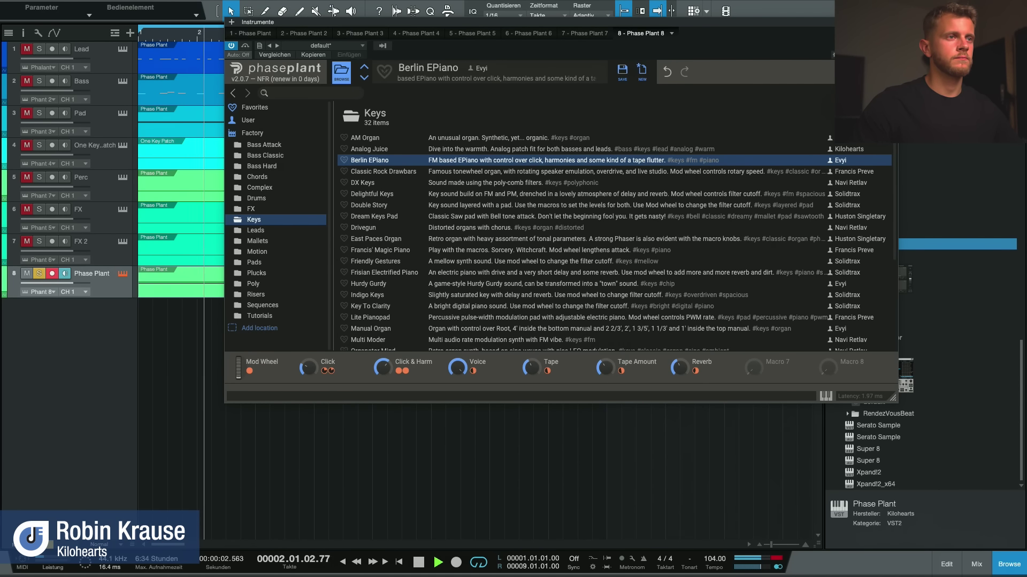
Close the preset list and look through Berlin EPiano's lane 3 effects to the Disperser while the chord plays
{"action": "left_click", "coordinate": [341, 71]}
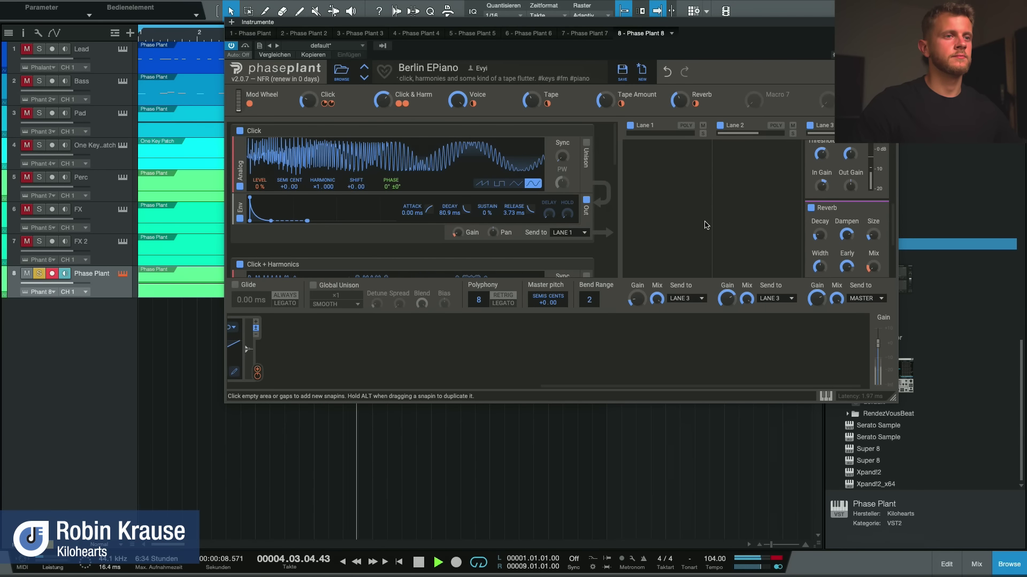
{"action": "scroll", "coordinate": [834, 214], "scroll_direction": "down", "scroll_amount": 5}
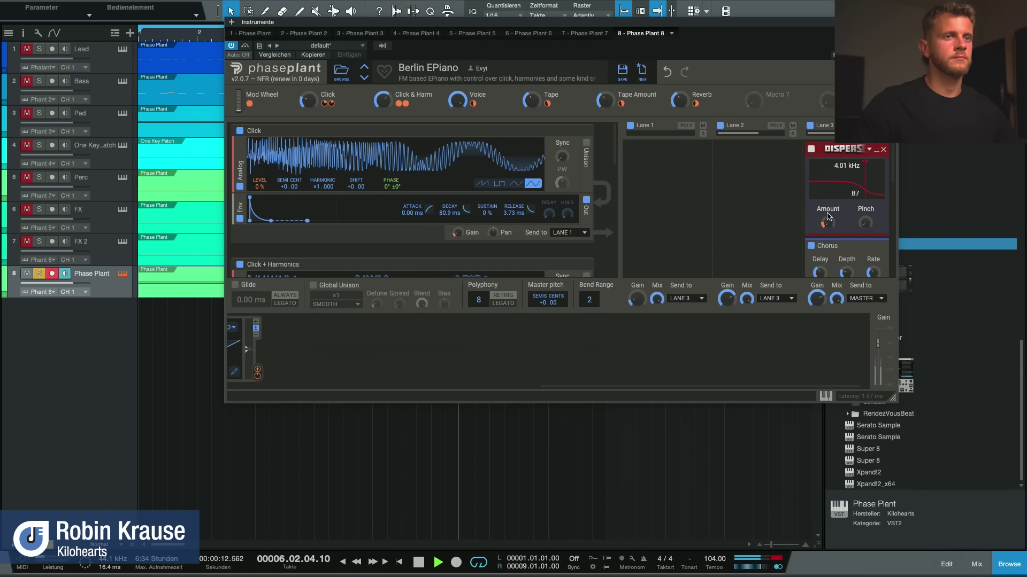
{"action": "key", "text": "space"}
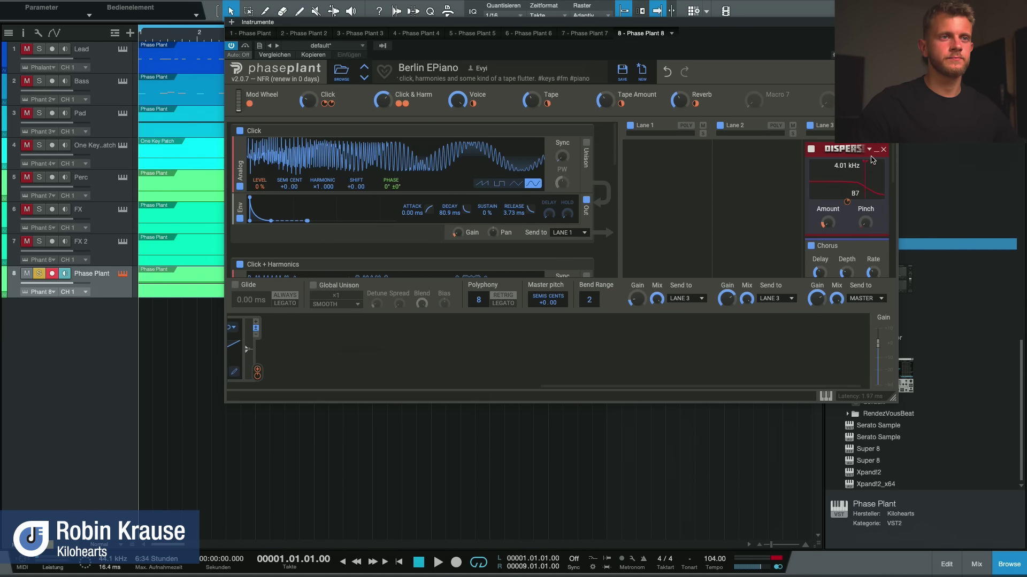
Compare the electric piano chord with the Disperser switched off and on, leaving the Disperser enabled
{"action": "left_click", "coordinate": [812, 150]}
{"action": "key", "text": "space"}
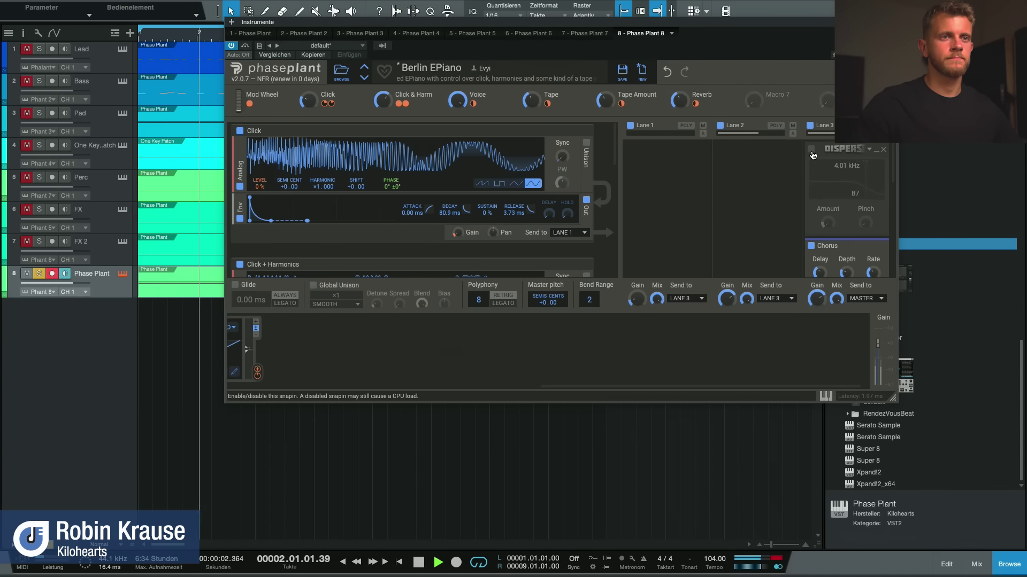
{"action": "key", "text": "space"}
{"action": "left_click", "coordinate": [813, 151]}
{"action": "key", "text": "space"}
{"action": "key", "text": "space"}
{"action": "left_click", "coordinate": [813, 152]}
{"action": "key", "text": "space"}
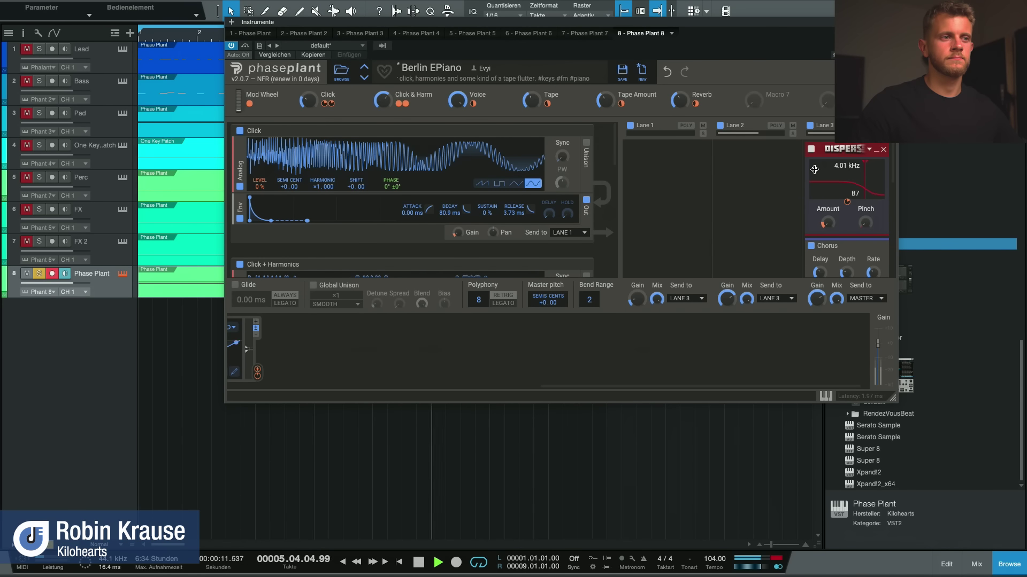
{"action": "key", "text": "space"}
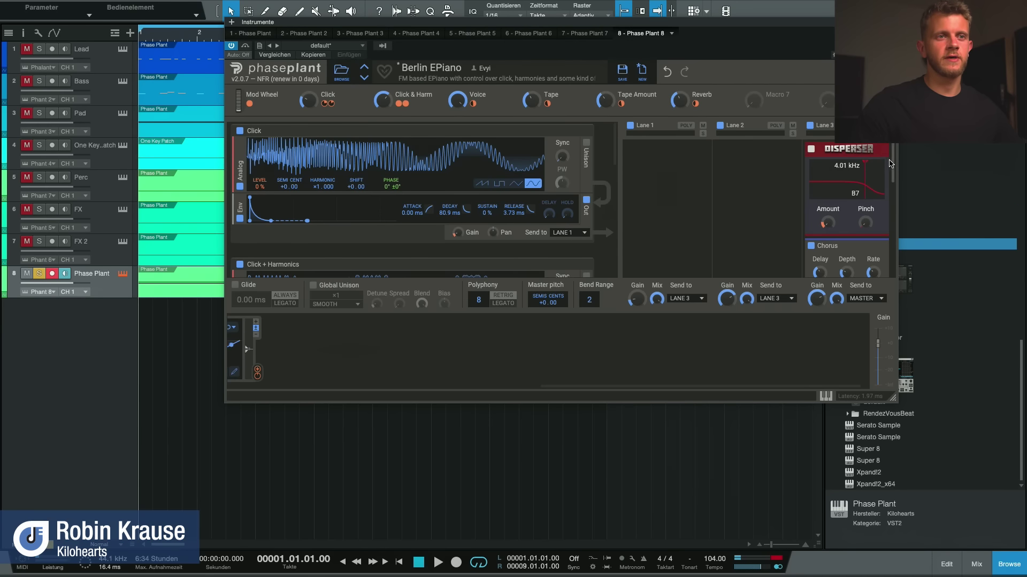
Examine the remaining lane 3 effects, the preset's modulators and the LFO modulation on the Disperser's frequency
{"action": "left_click_drag", "start_coordinate": [894, 164], "coordinate": [901, 237]}
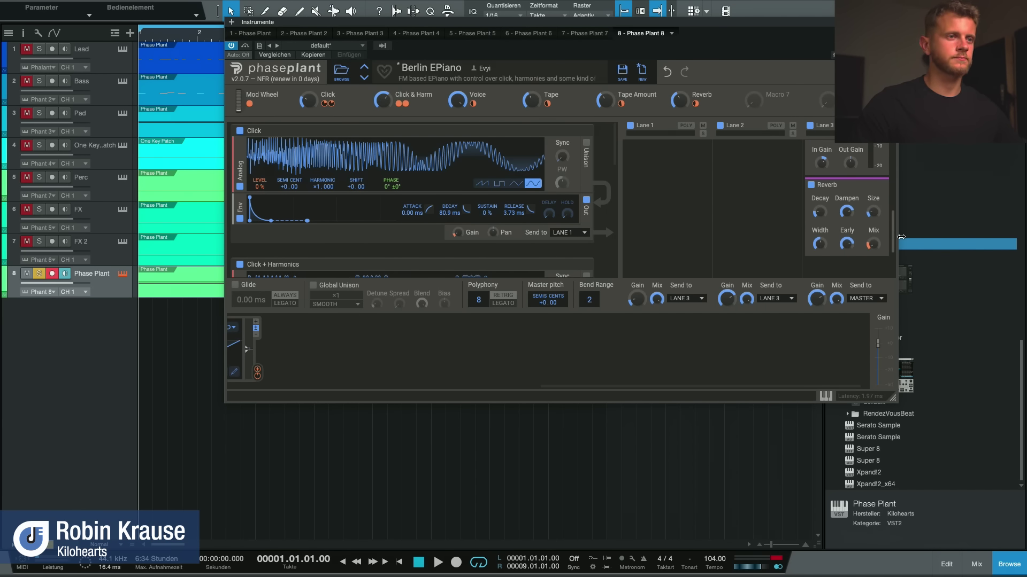
{"action": "scroll", "coordinate": [587, 330], "scroll_direction": "left", "scroll_amount": 10}
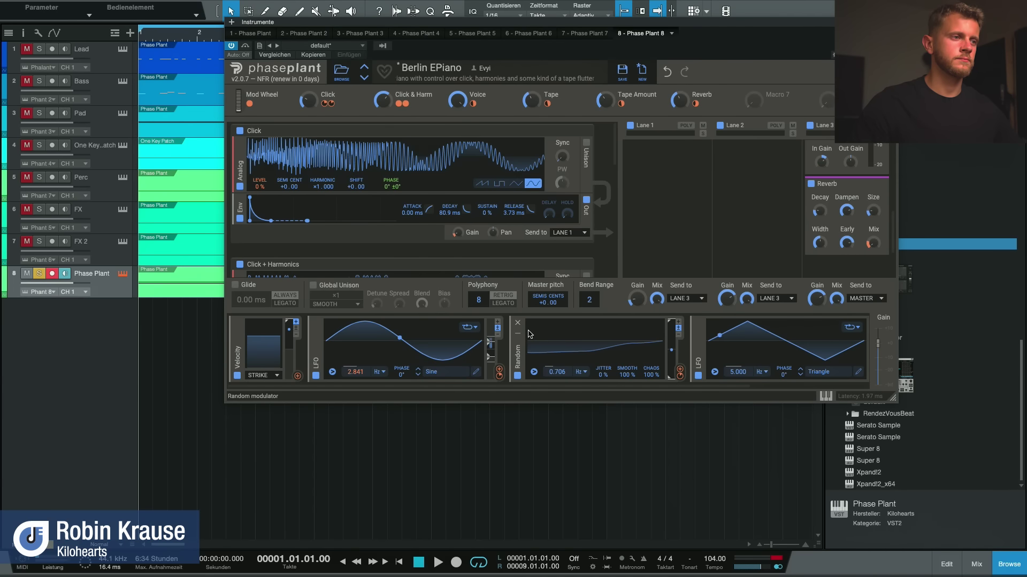
{"action": "left_click_drag", "start_coordinate": [893, 233], "coordinate": [897, 166]}
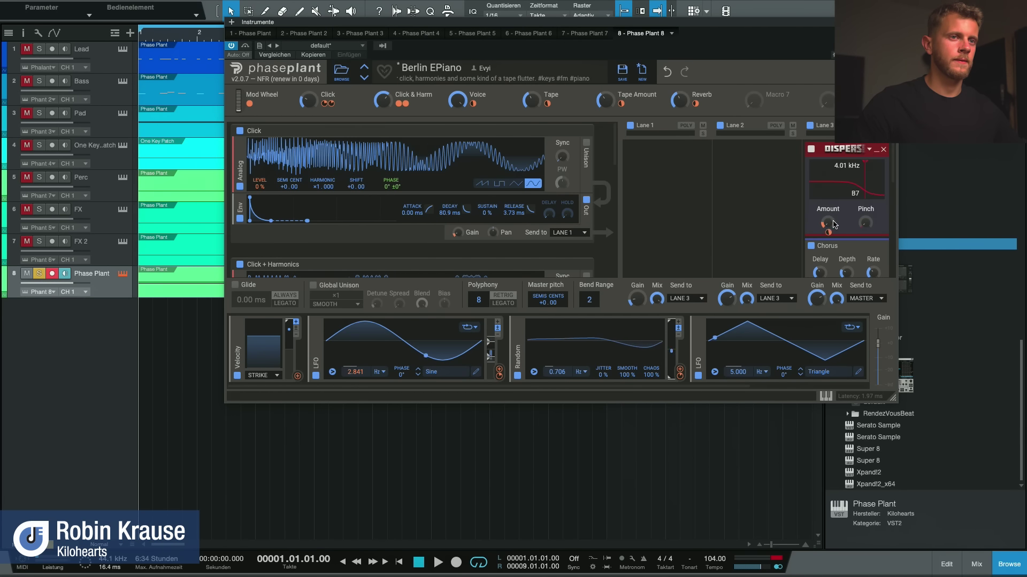
{"action": "mouse_move", "coordinate": [849, 204]}
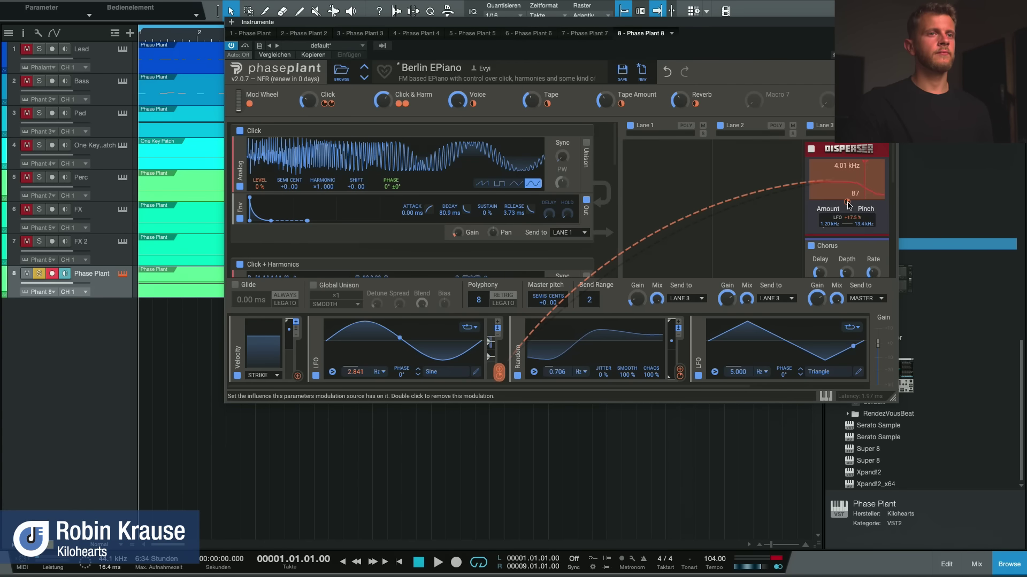
{"action": "double_click", "coordinate": [848, 202]}
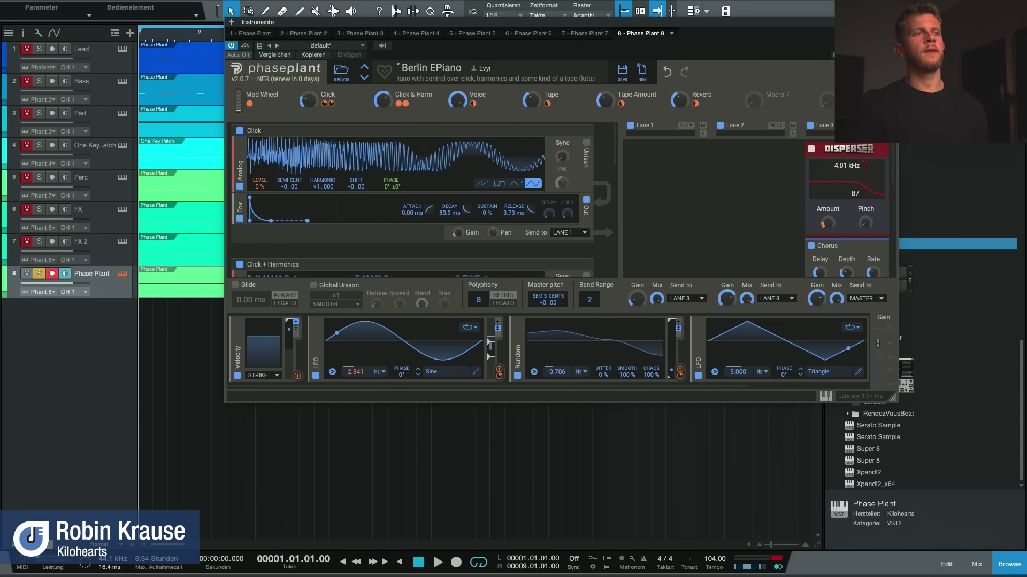
Close the Berlin EPiano instrument and solo the Pad track in place of the Phase Plant track
{"action": "left_click_drag", "start_coordinate": [681, 31], "coordinate": [652, 59]}
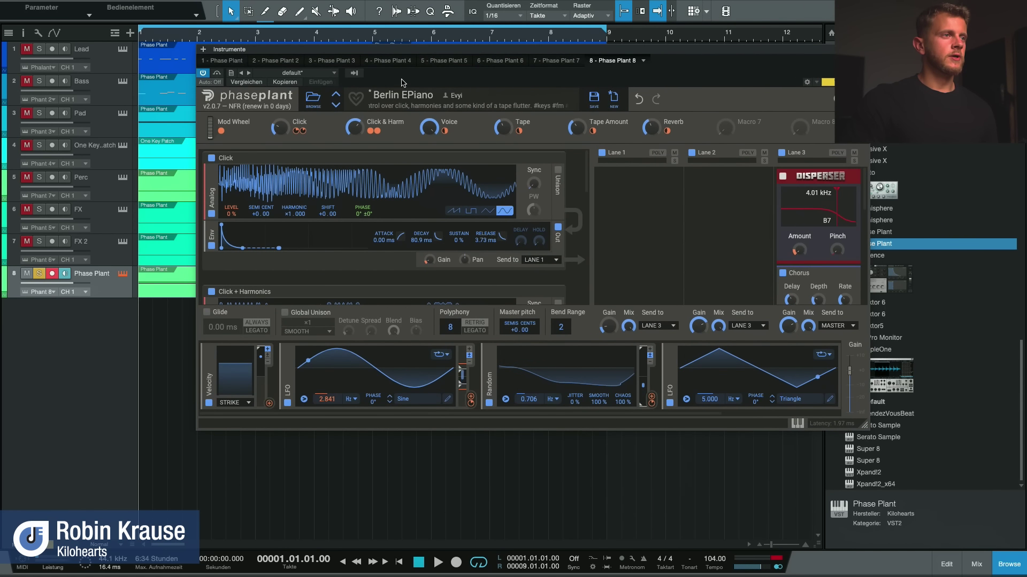
{"action": "left_click", "coordinate": [314, 98]}
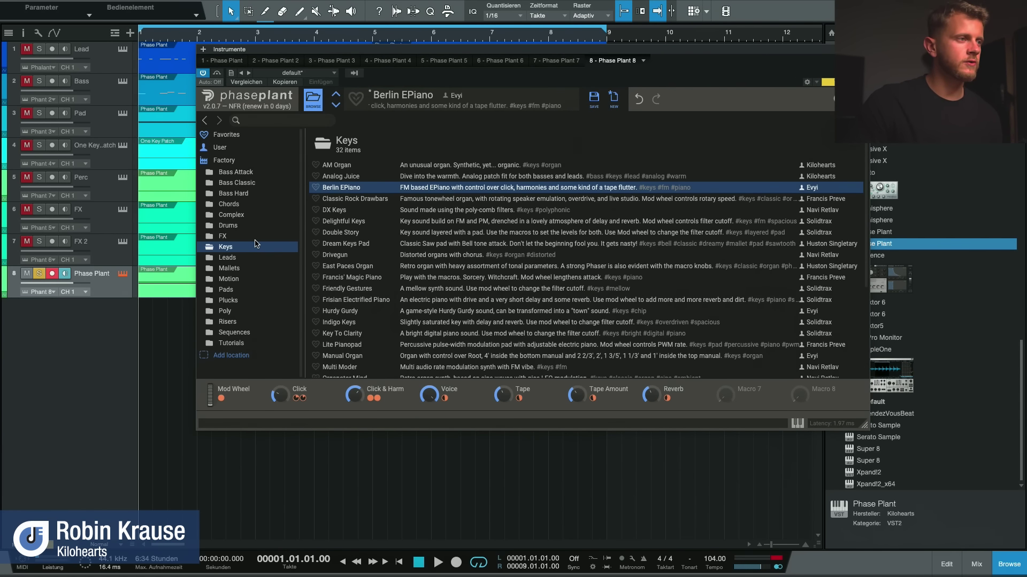
{"action": "left_click", "coordinate": [123, 273]}
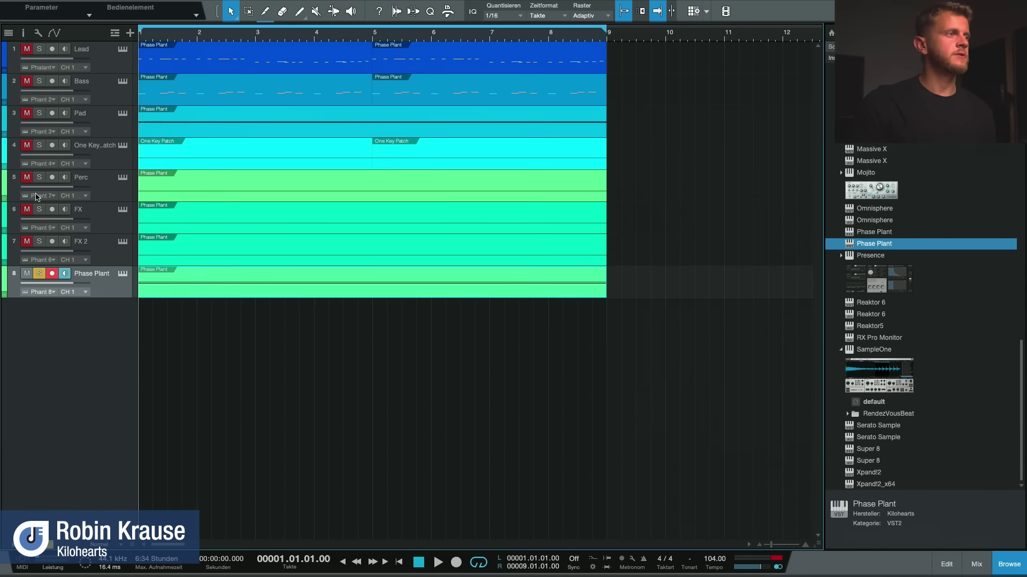
{"action": "left_click", "coordinate": [39, 48]}
{"action": "left_click", "coordinate": [39, 275]}
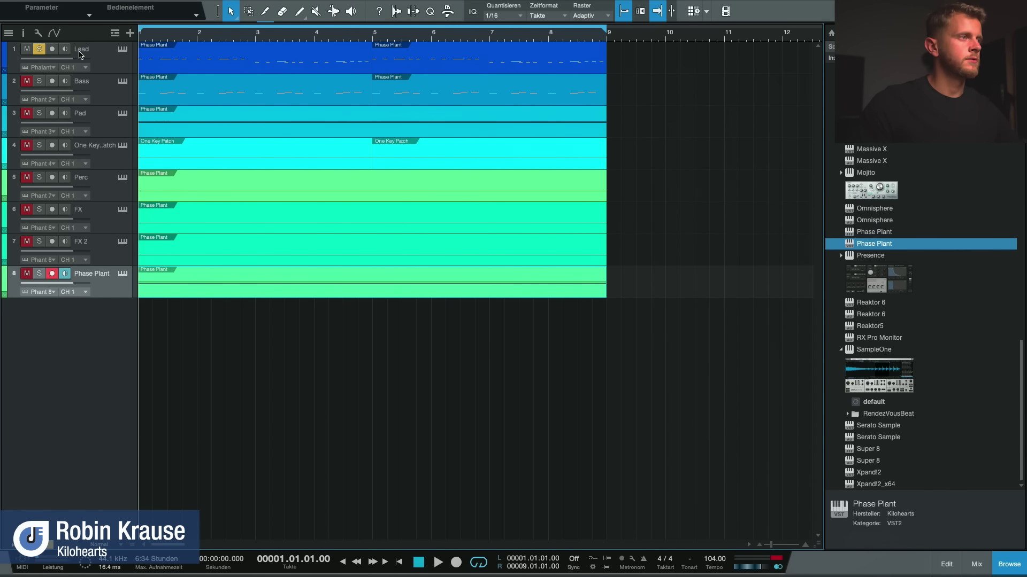
{"action": "left_click", "coordinate": [39, 113]}
{"action": "left_click", "coordinate": [39, 48]}
Load the factory Pads preset Together We Rule into the Pad track's Phase Plant and close the instrument
{"action": "left_click", "coordinate": [122, 114]}
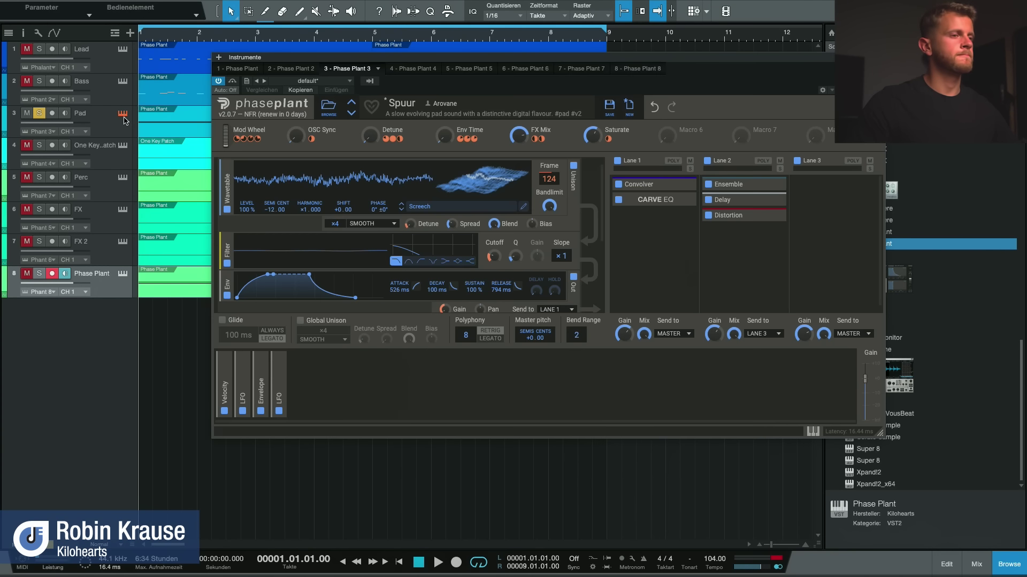
{"action": "left_click", "coordinate": [324, 107]}
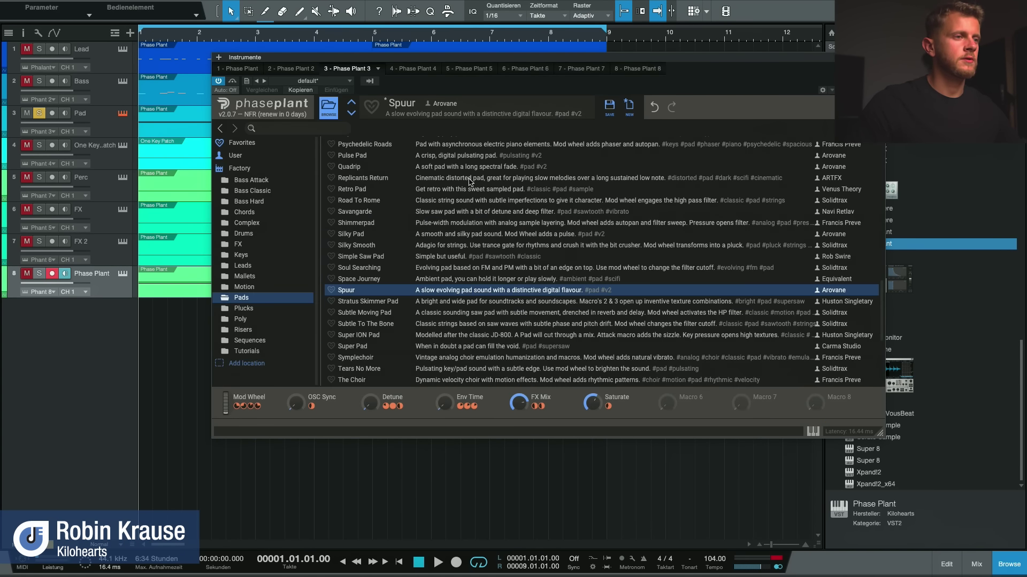
{"action": "scroll", "coordinate": [457, 309], "scroll_direction": "down", "scroll_amount": 5}
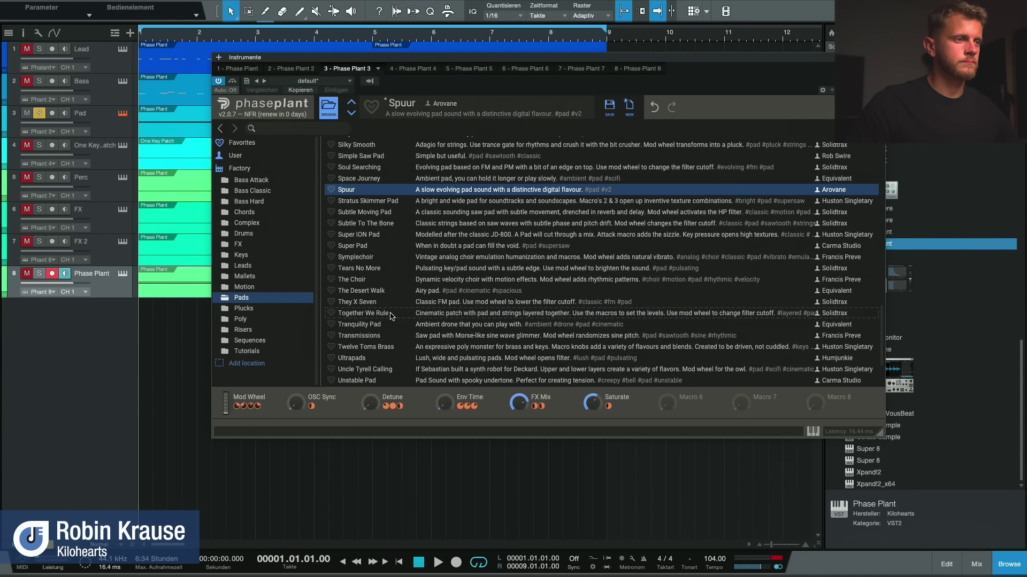
{"action": "left_click", "coordinate": [391, 314]}
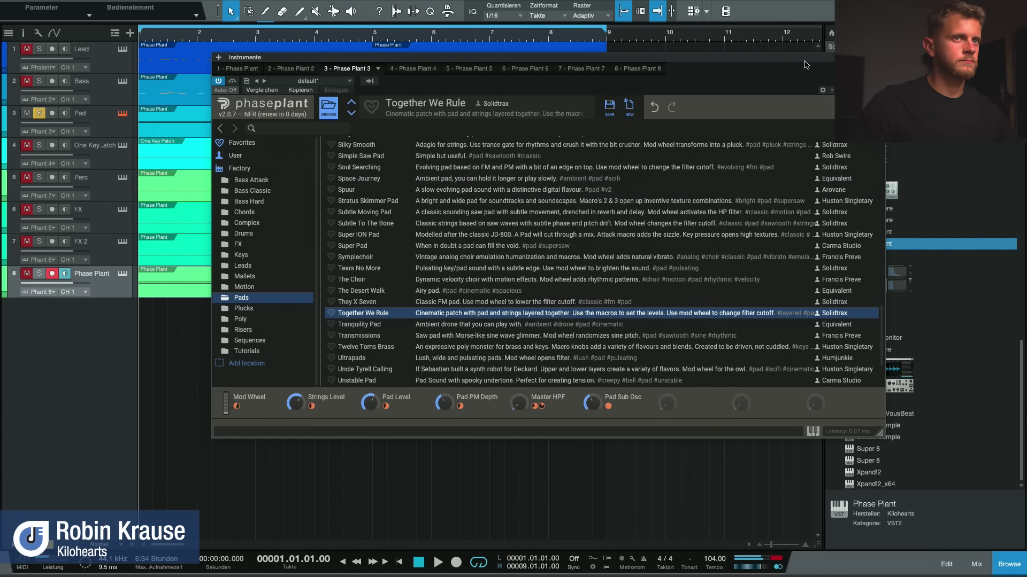
{"action": "key", "text": "ctrl+w"}
Open the Pad clip for note editing and lower its C#3 note to C3
{"action": "double_click", "coordinate": [229, 117]}
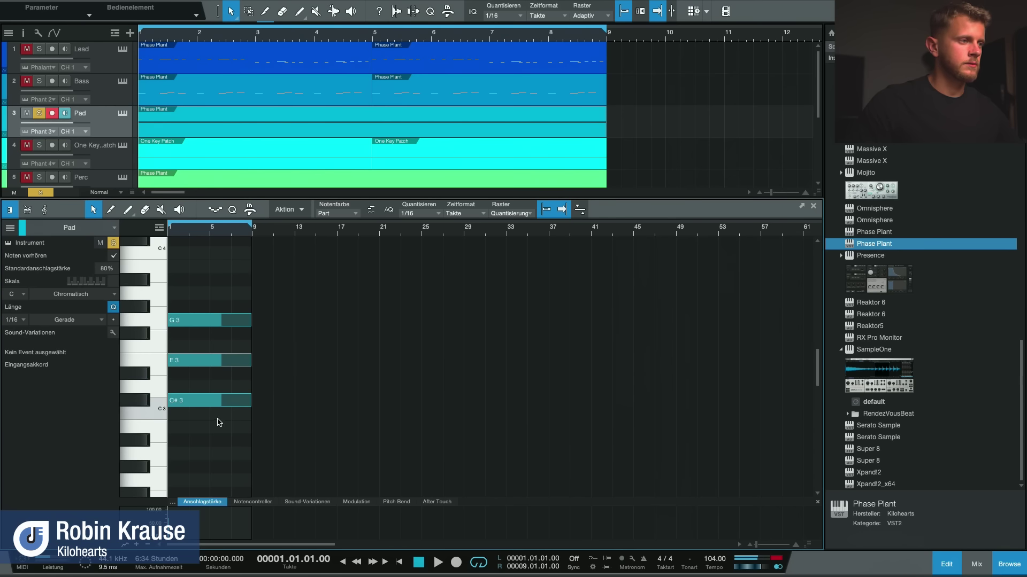
{"action": "left_click", "coordinate": [196, 401]}
{"action": "left_click", "coordinate": [196, 413]}
Audition Together We Rule with the edited Pad chord while looking through the Pads presets, closing the note editor
{"action": "key", "text": "space"}
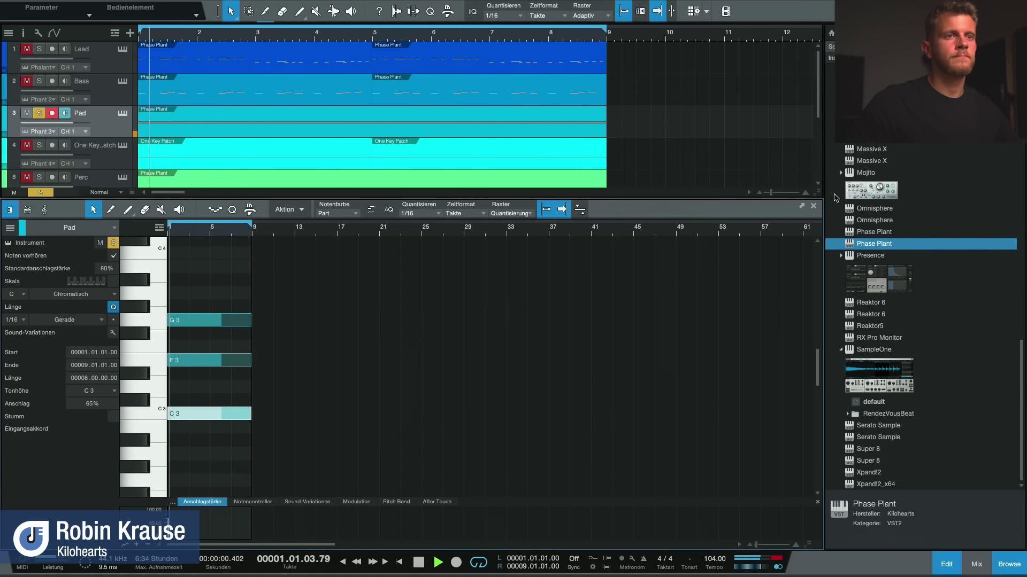
{"action": "key", "text": "F2"}
{"action": "scroll", "coordinate": [277, 138], "scroll_direction": "up", "scroll_amount": 2}
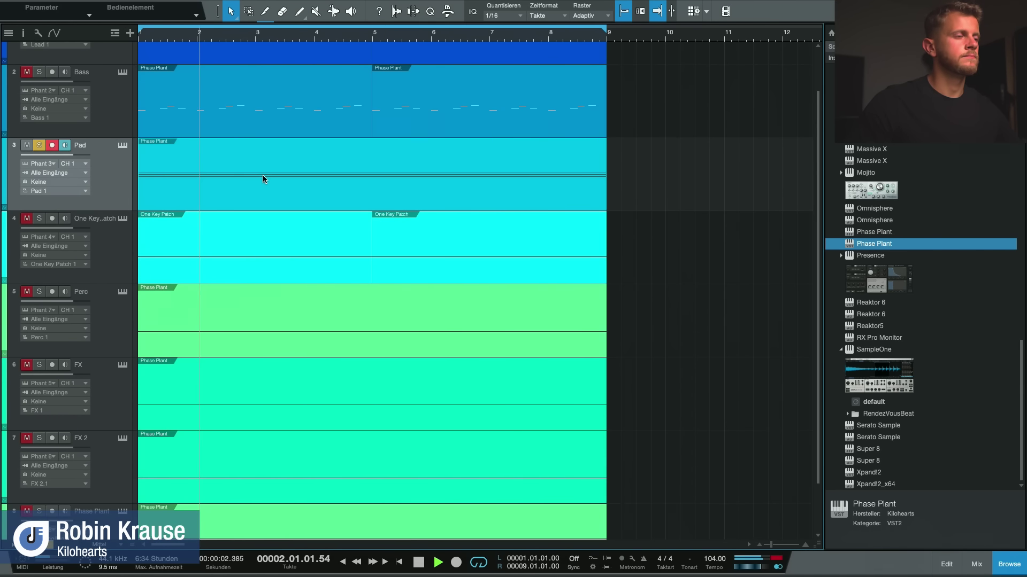
{"action": "left_click", "coordinate": [123, 144]}
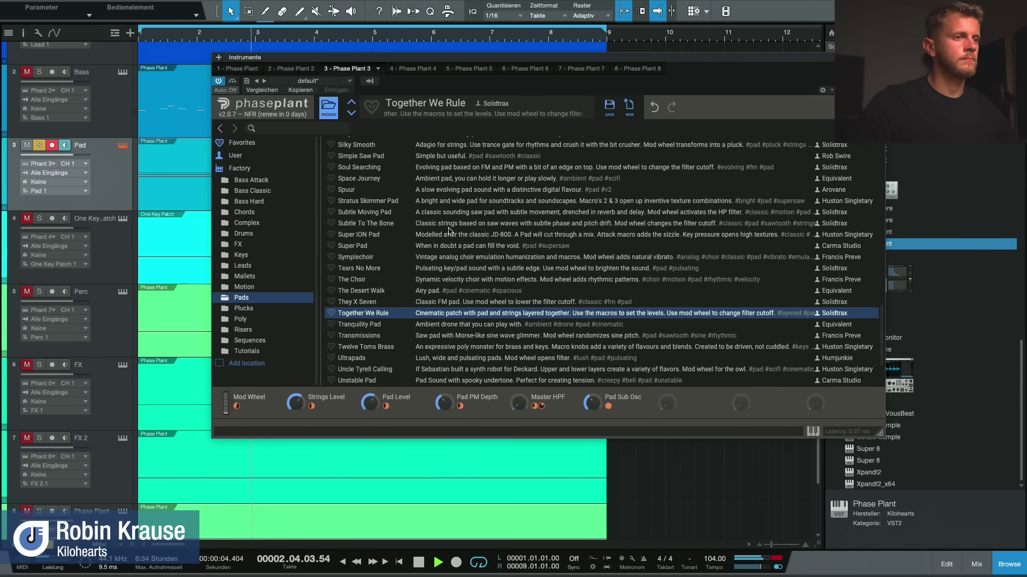
{"action": "scroll", "coordinate": [459, 250], "scroll_direction": "down", "scroll_amount": 3}
{"action": "scroll", "coordinate": [552, 261], "scroll_direction": "up", "scroll_amount": 1}
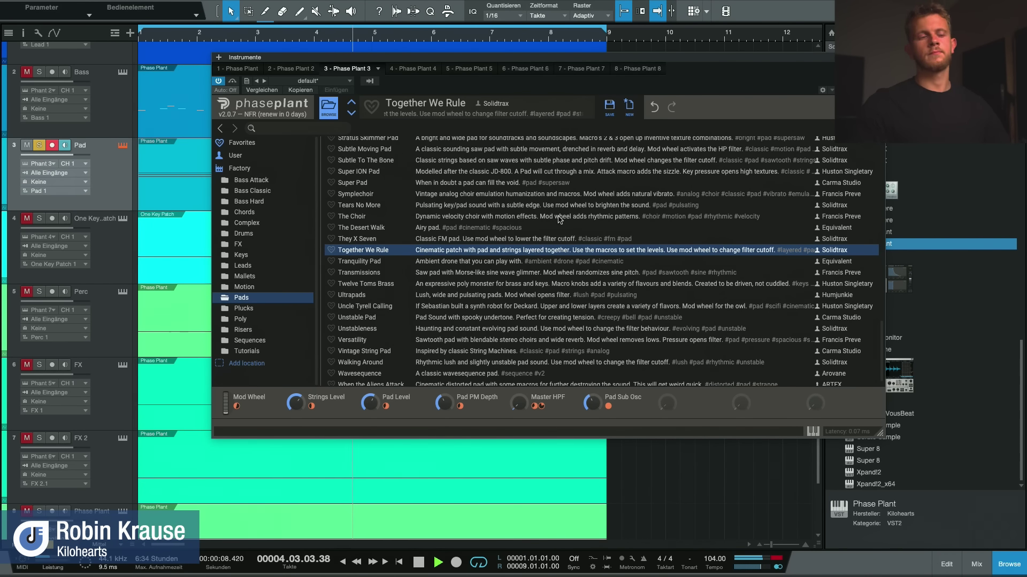
{"action": "key", "text": "space"}
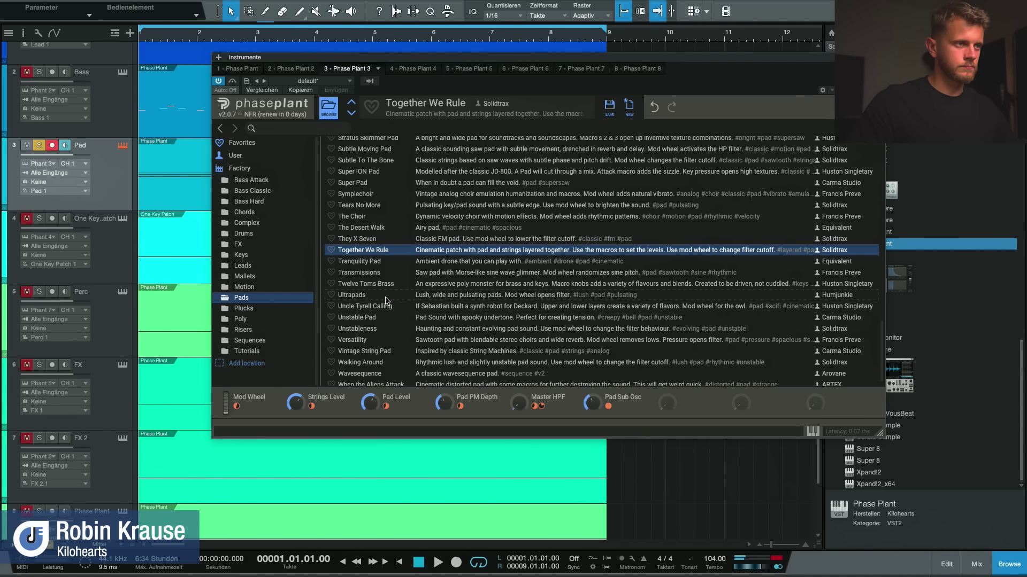
Load the factory Pads preset Ultrapads and audition it with the chord, closing the instrument
{"action": "left_click", "coordinate": [386, 297]}
{"action": "key", "text": "space"}
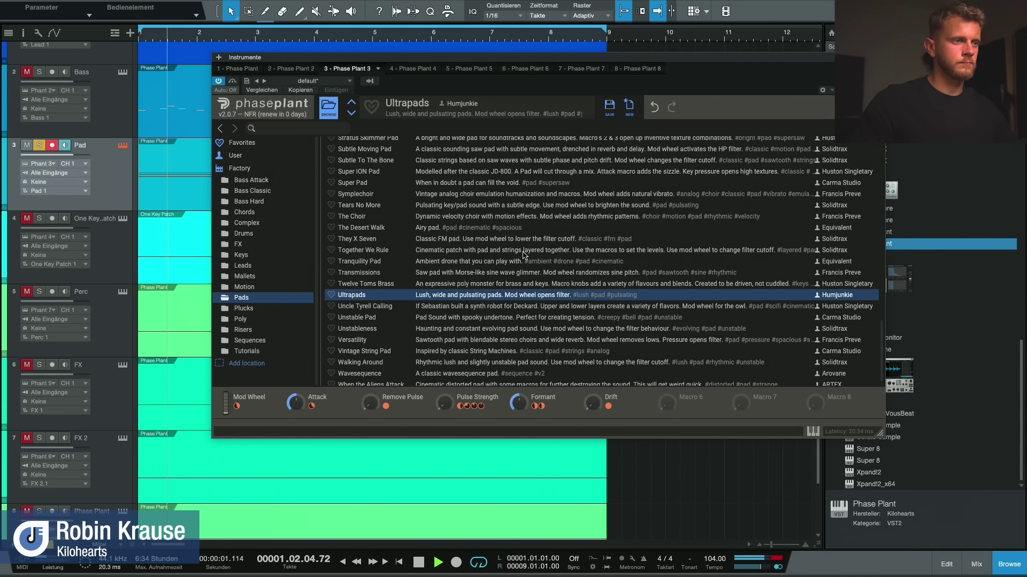
{"action": "scroll", "coordinate": [388, 259], "scroll_direction": "down", "scroll_amount": 1}
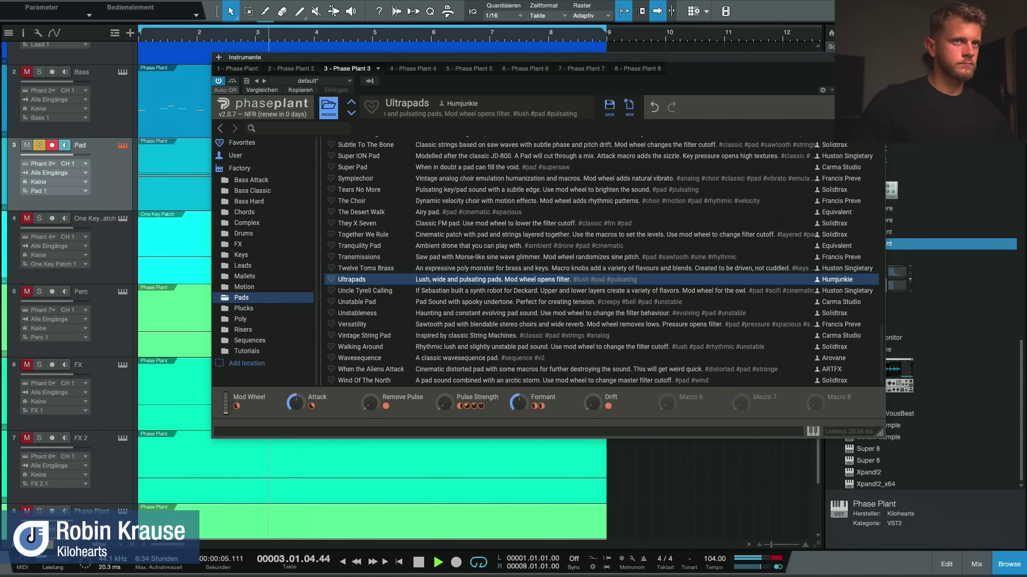
{"action": "key", "text": "Escape"}
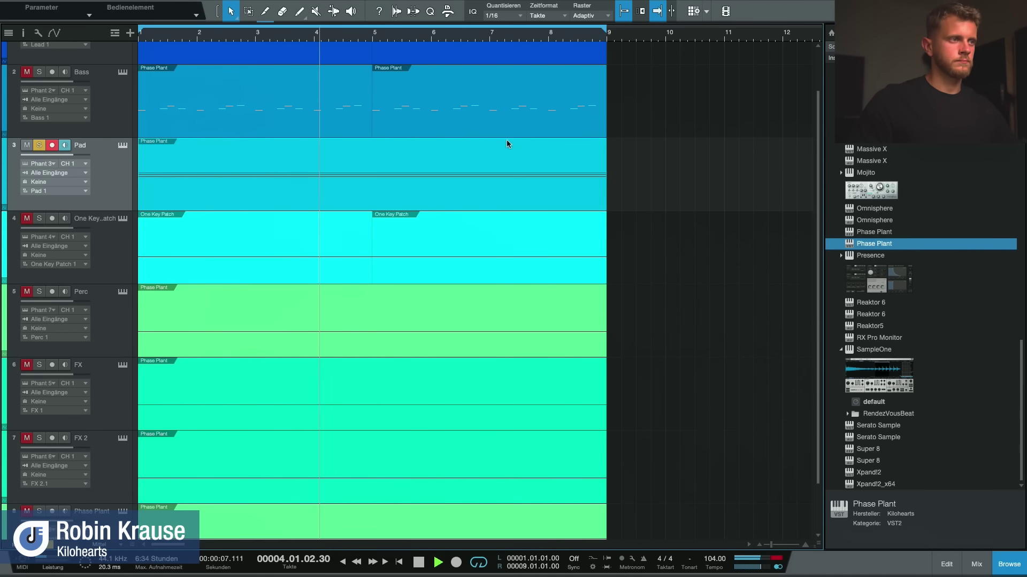
{"action": "key", "text": "space"}
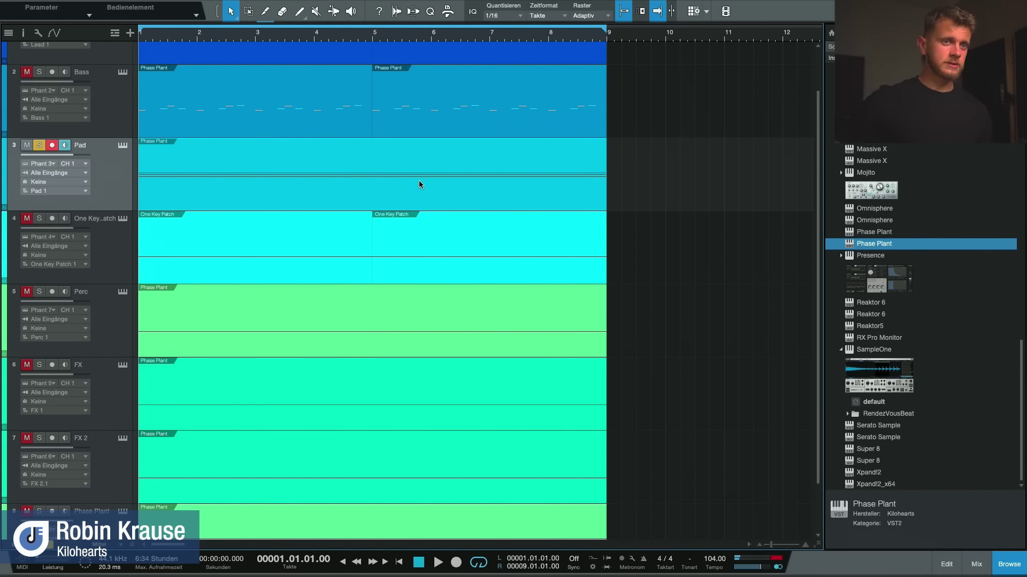
Set the arrangement's track height to Mittel so all eight tracks fit, and hide the browser
{"action": "key", "text": "shift+w"}
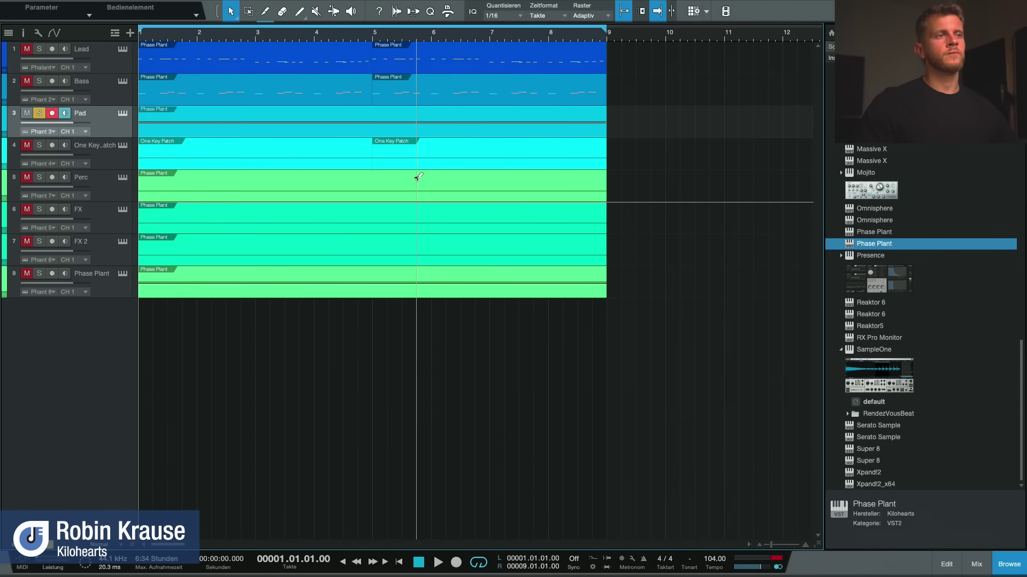
{"action": "key", "text": "shift+w"}
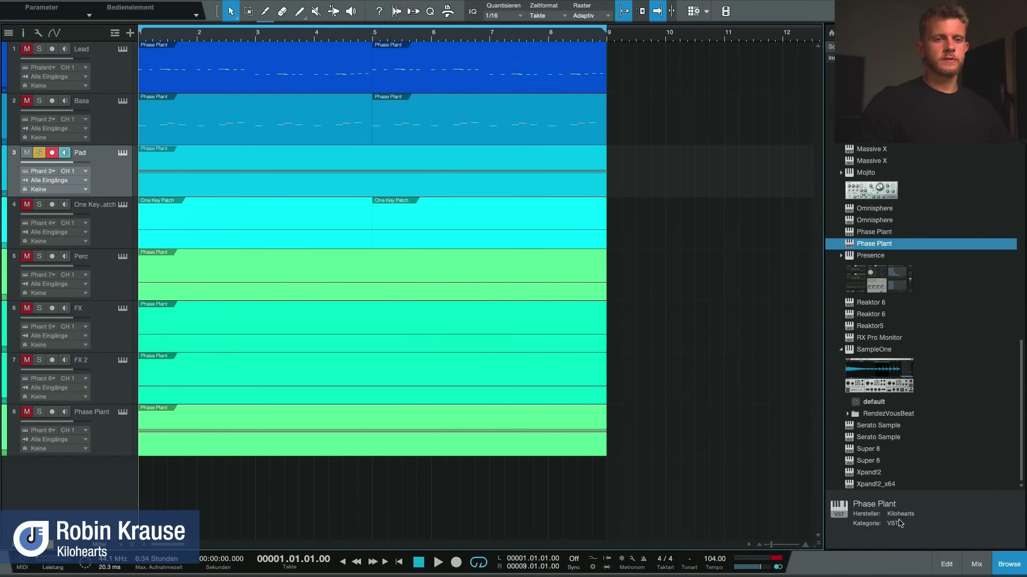
{"action": "left_click", "coordinate": [1008, 564]}
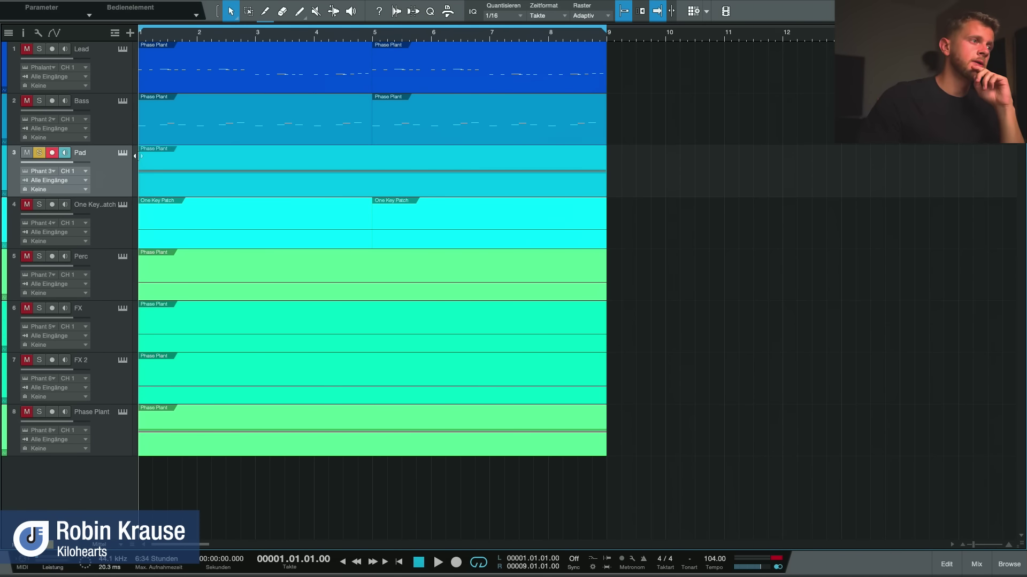
{"action": "left_click", "coordinate": [123, 152]}
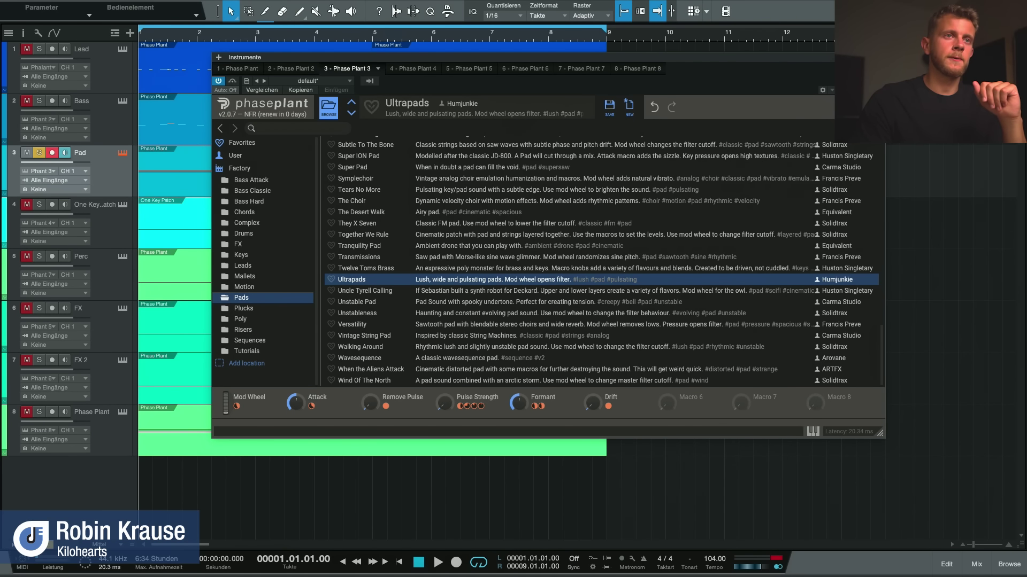
{"action": "left_click_drag", "start_coordinate": [834, 59], "coordinate": [829, 61]}
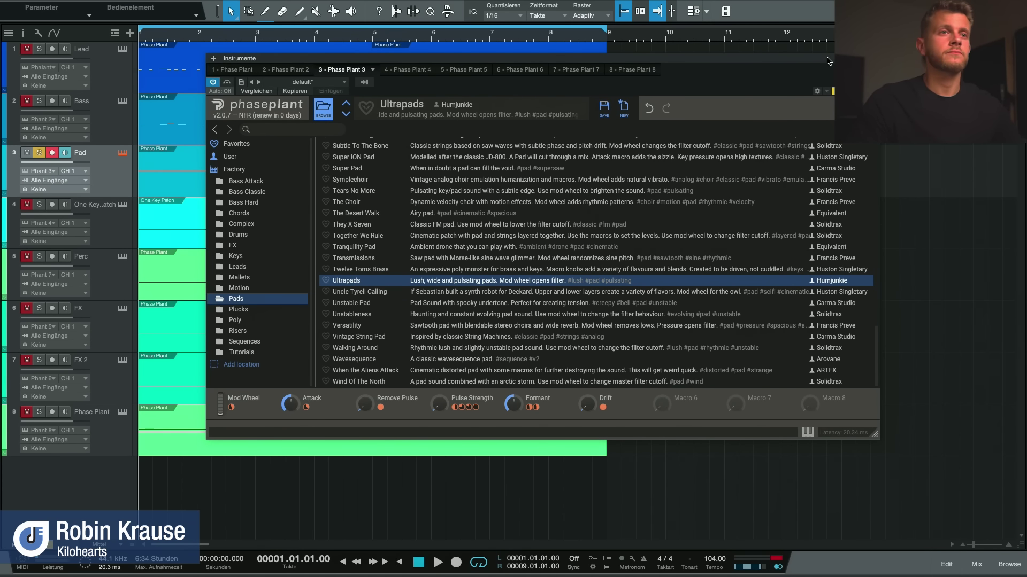
{"action": "key", "text": "F11"}
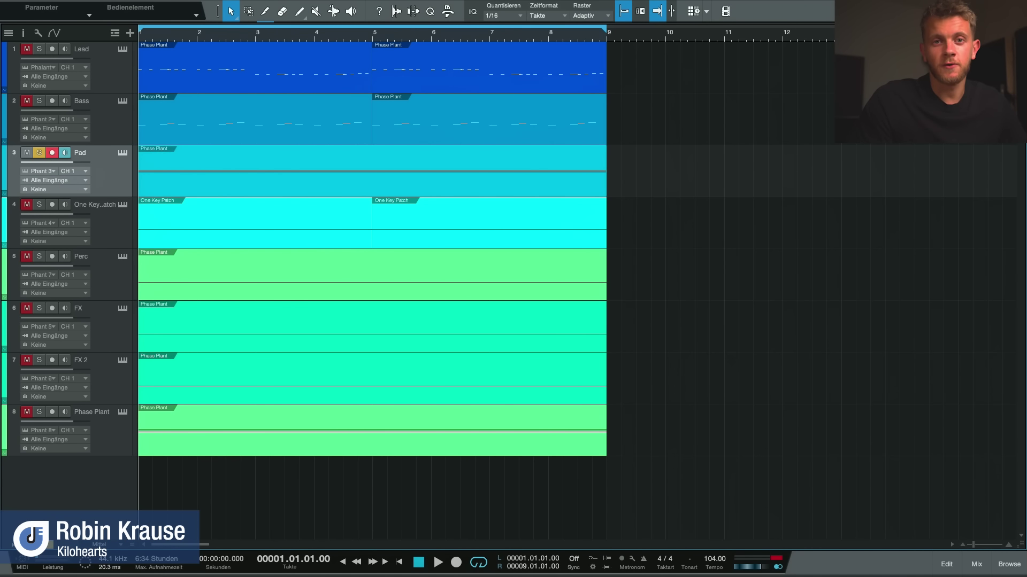
Play the Pad chord with Ultrapads, and load the factory Pads preset Vintage String Pad to audition from the start
{"action": "key", "text": "space"}
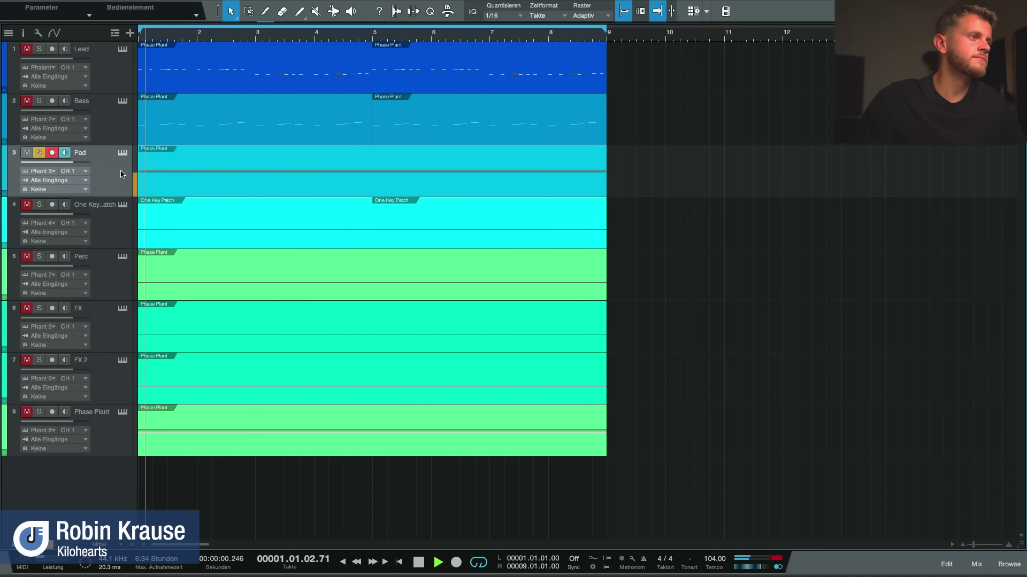
{"action": "left_click", "coordinate": [122, 152]}
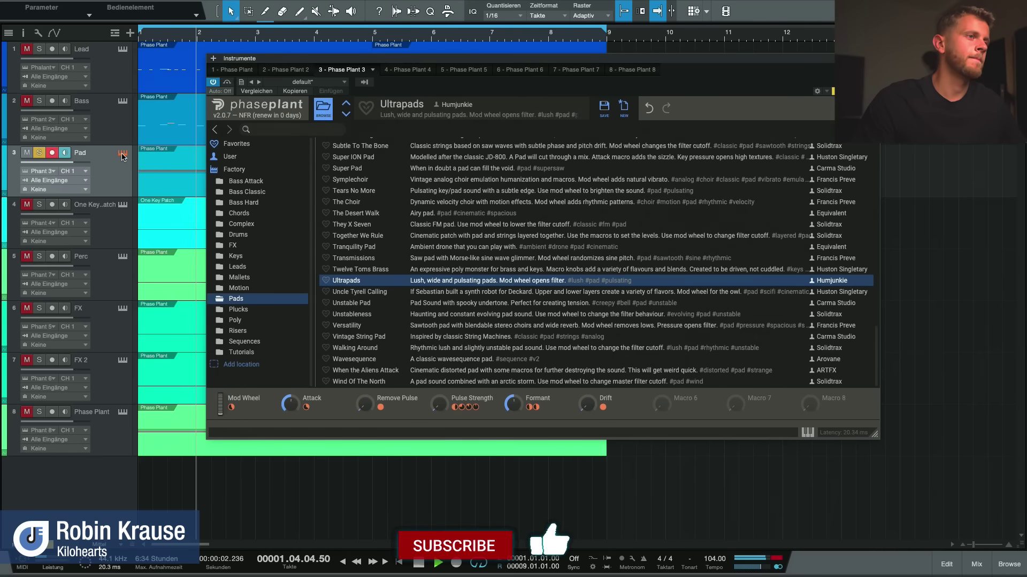
{"action": "left_click", "coordinate": [376, 337]}
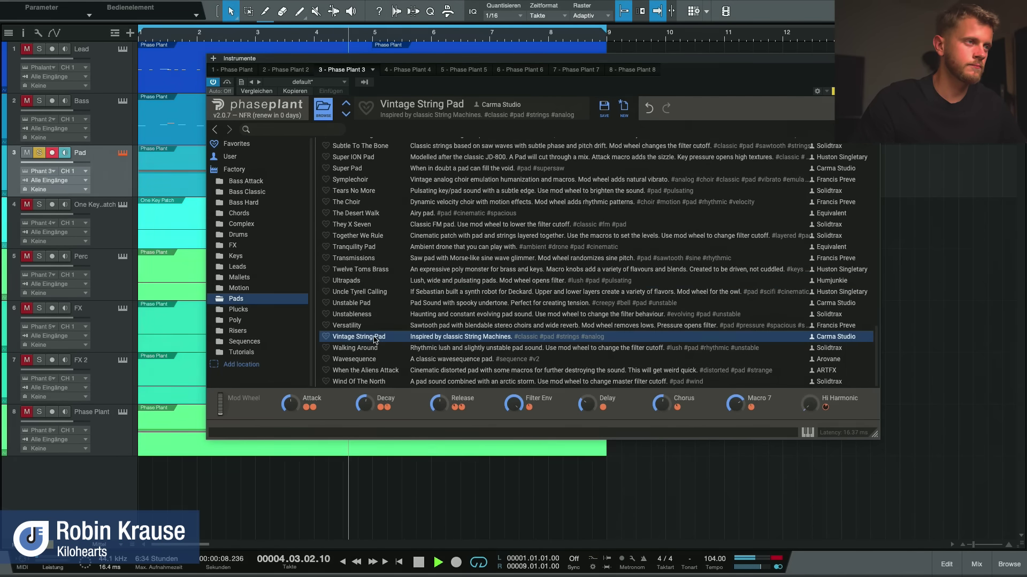
{"action": "key", "text": "space"}
{"action": "key", "text": "space"}
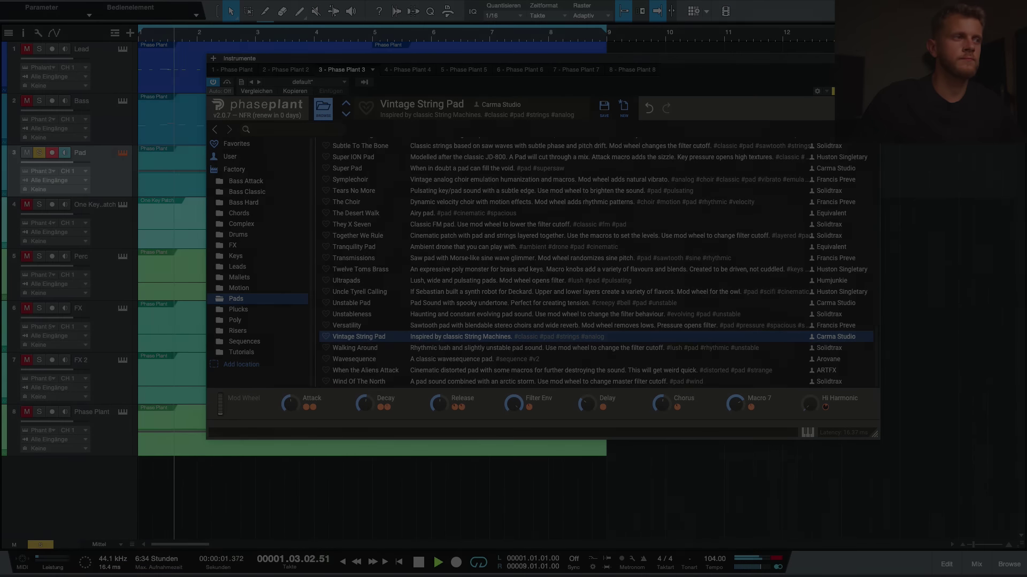